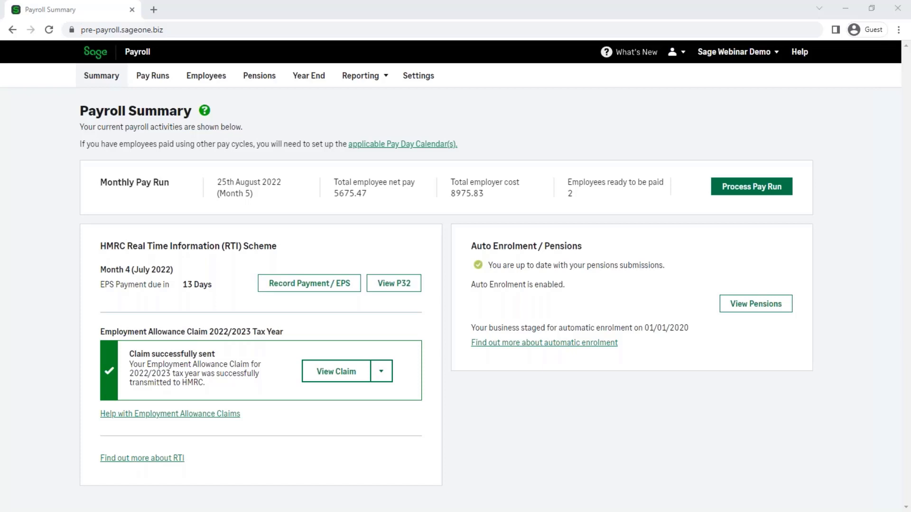
- Tour the payroll areas: the completed 25 July 2022 pay run, employees, pensions, year end, available reports and payroll settings
left_click(158, 85)
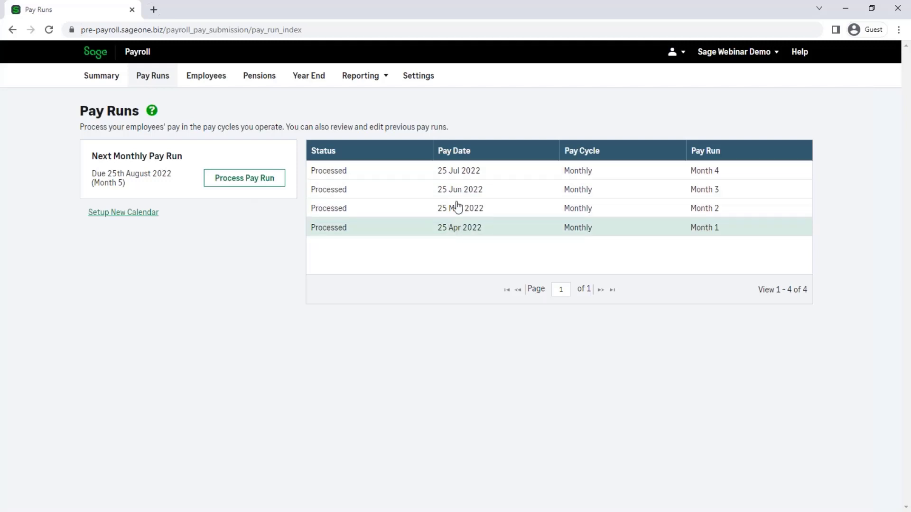
left_click(458, 179)
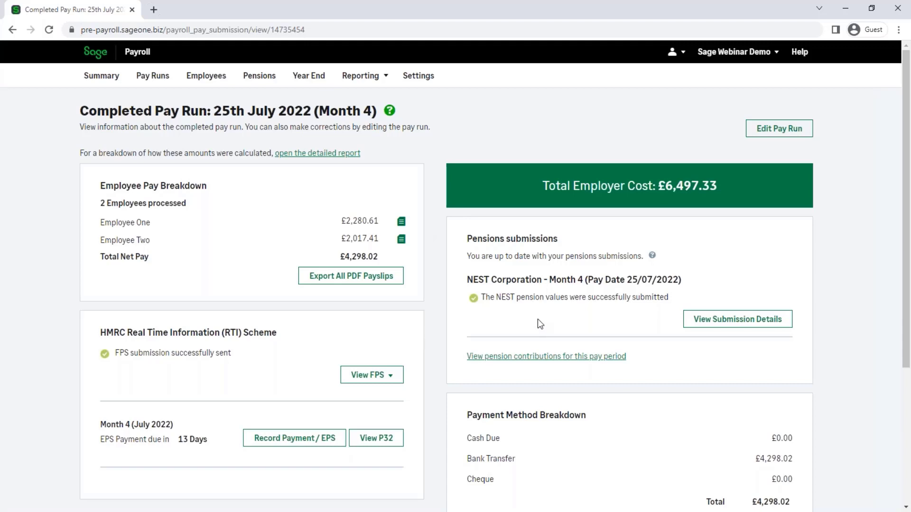
left_click(216, 81)
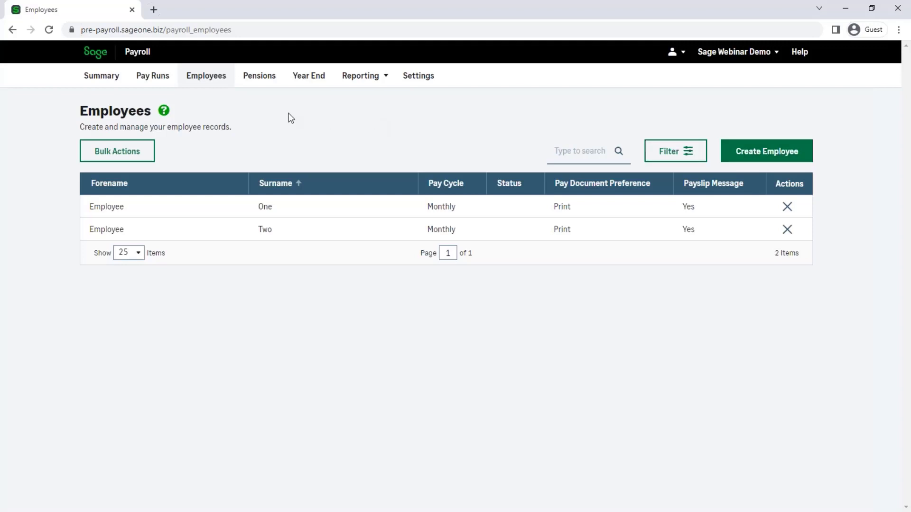
left_click(257, 78)
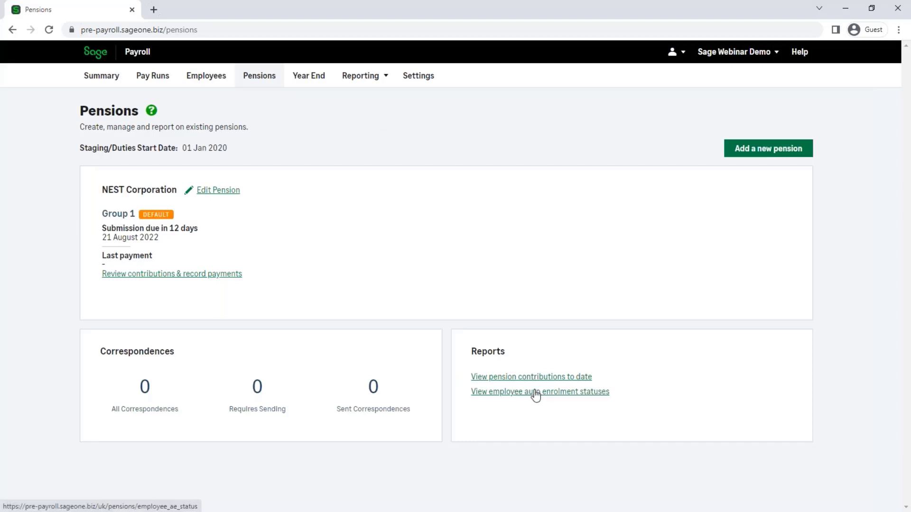
left_click(308, 77)
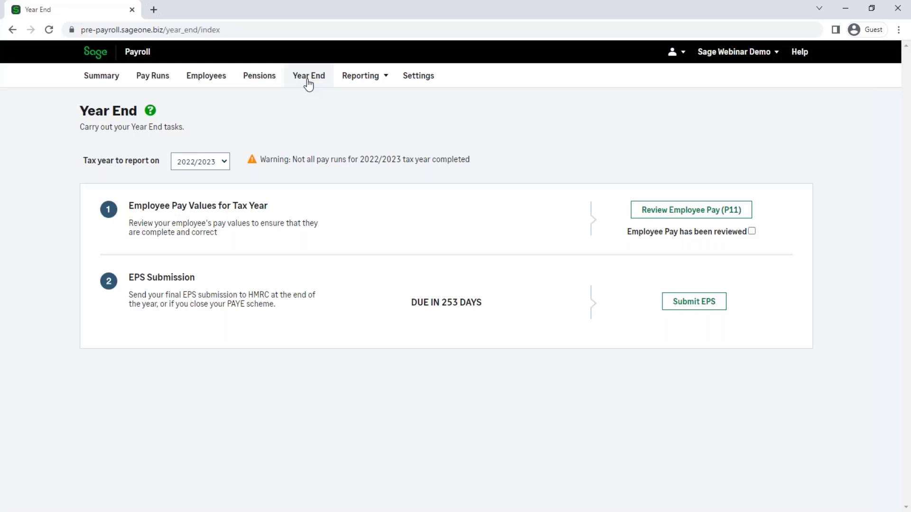
mouse_move(384, 81)
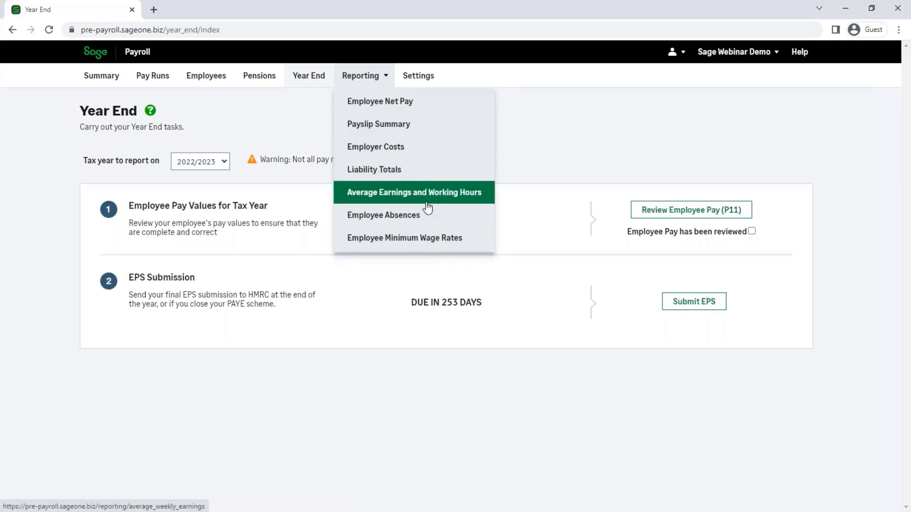
left_click(426, 80)
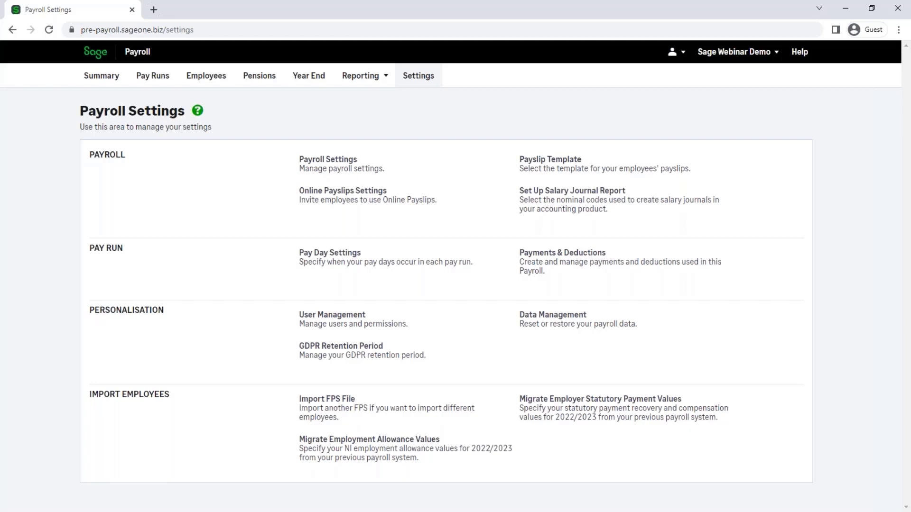
- Check the payroll settings help article, close it, and browse the online help's topics on setting up a company
left_click(198, 116)
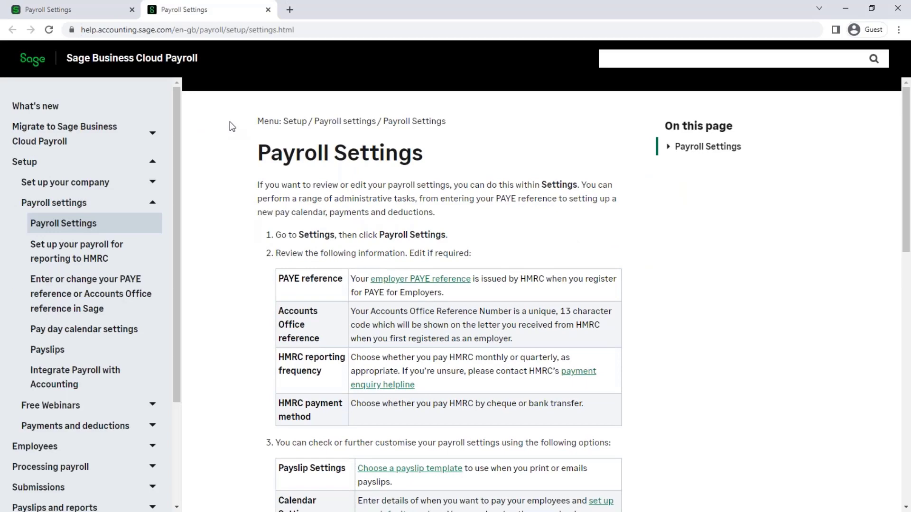
left_click(268, 10)
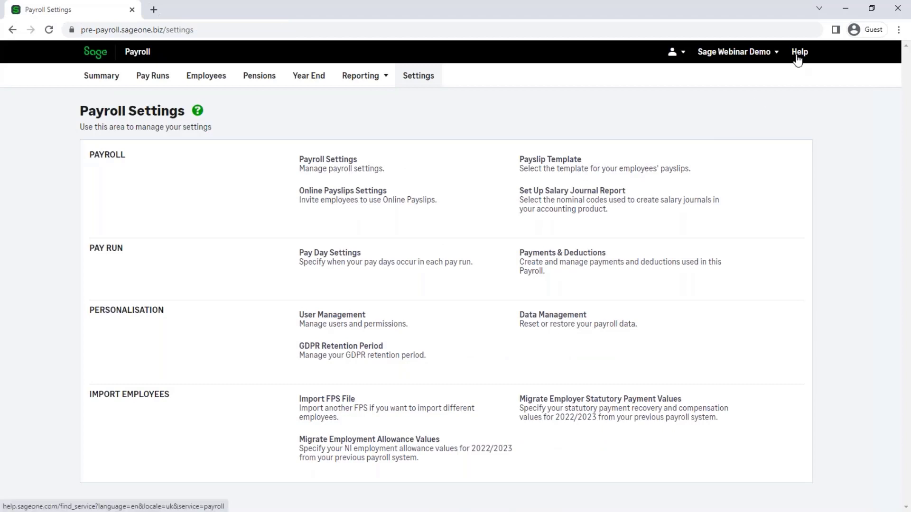
left_click(797, 56)
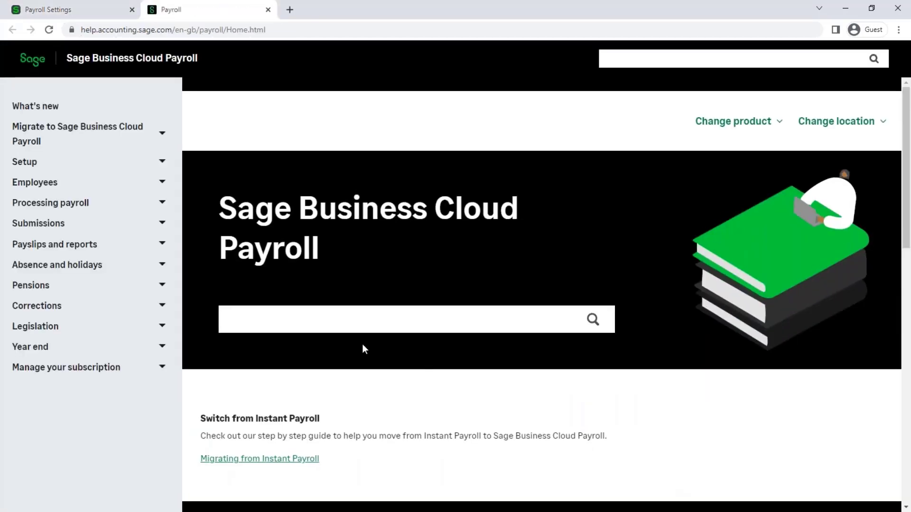
left_click(328, 319)
left_click(163, 161)
left_click(162, 182)
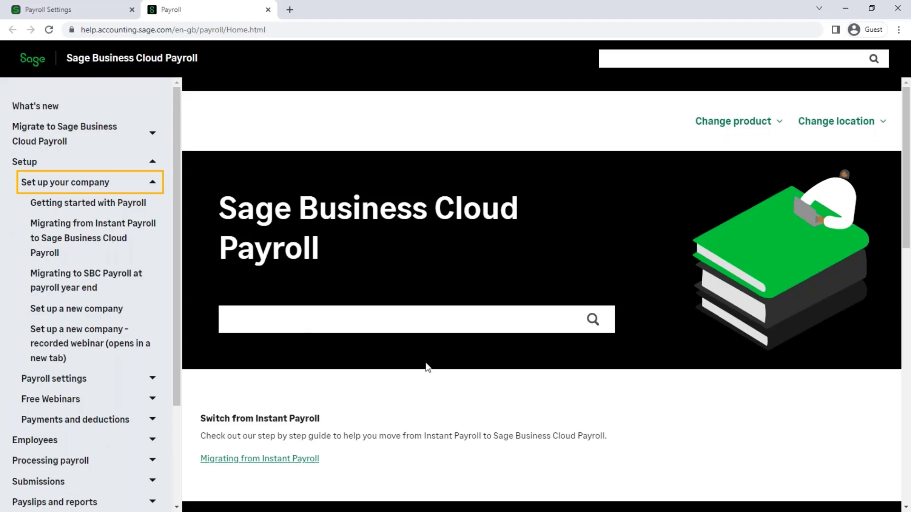
- Look up Sage's contact options for a UK customer needing help with Sage Business Cloud Payroll
scroll(427, 366, "down", 15)
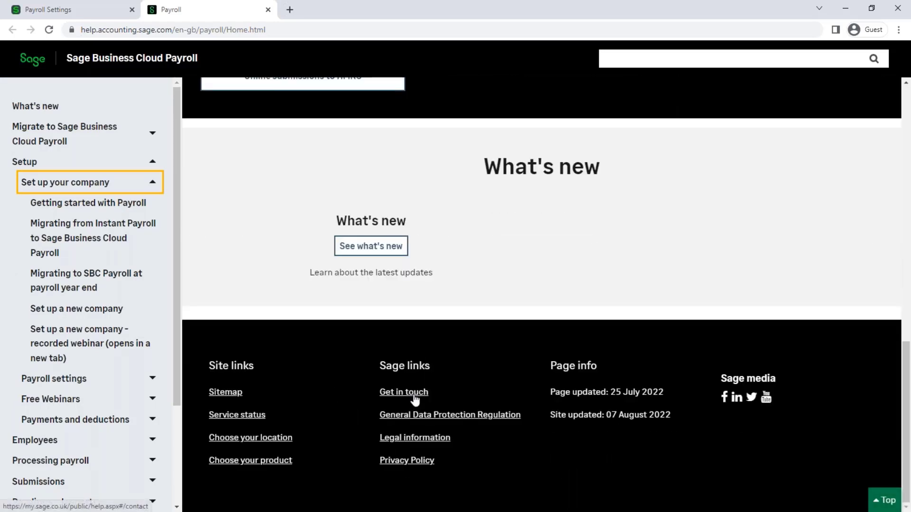
left_click(404, 392)
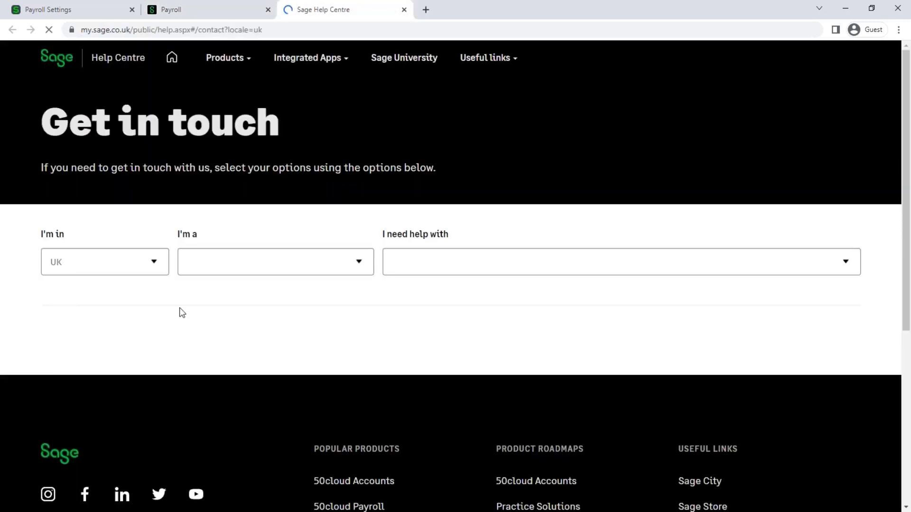
left_click(272, 266)
left_click(261, 295)
left_click(438, 272)
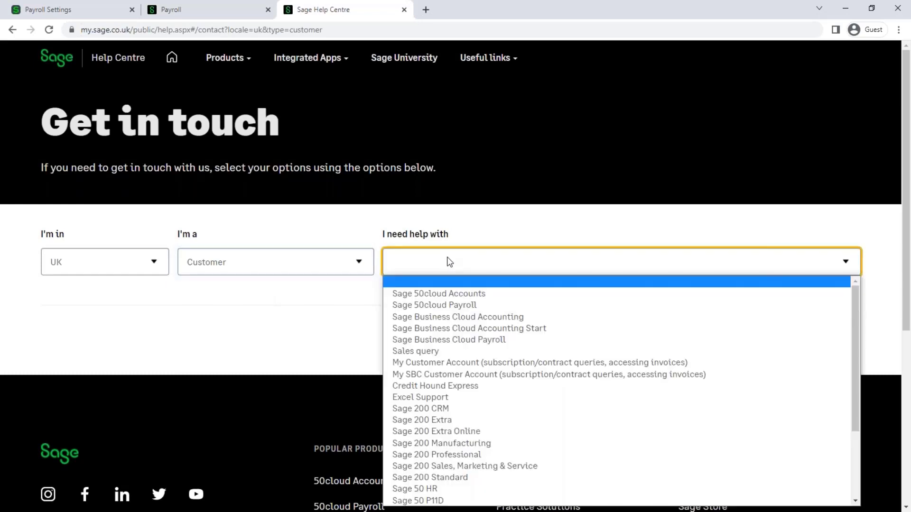
left_click(443, 339)
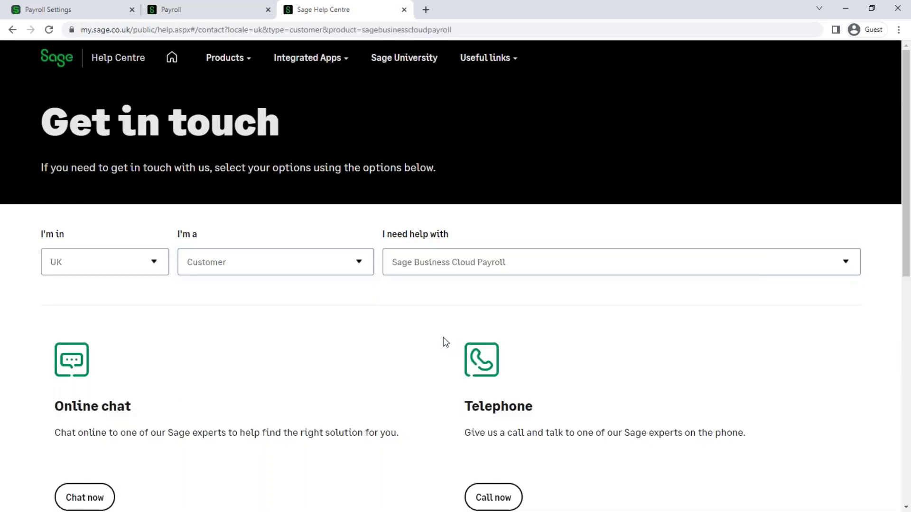
scroll(363, 367, "down", 1)
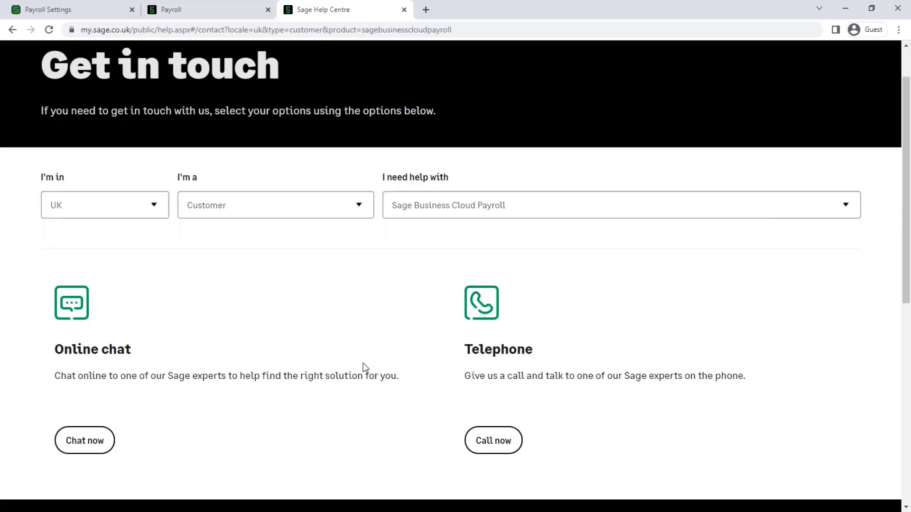
- Close both help pages, return to the payroll summary, and minimise this window to reach the Sage Demo company
left_click(403, 10)
left_click(268, 9)
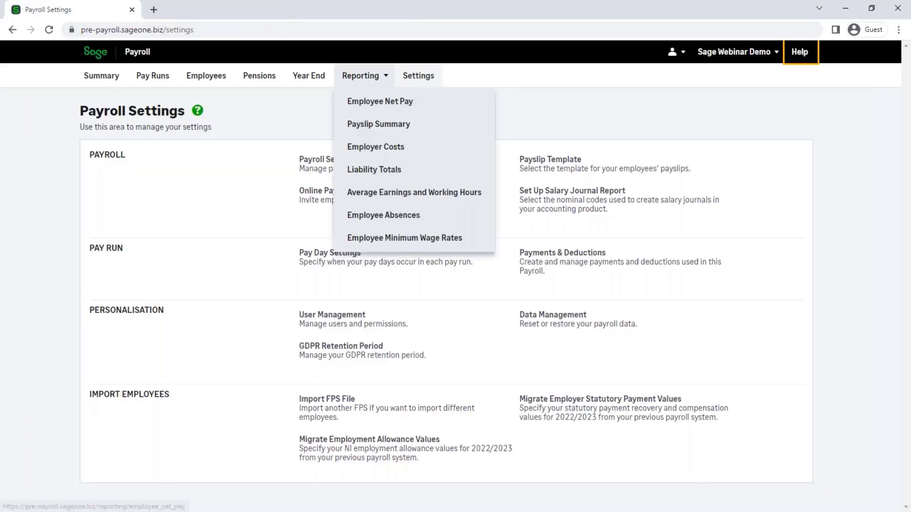
left_click(101, 76)
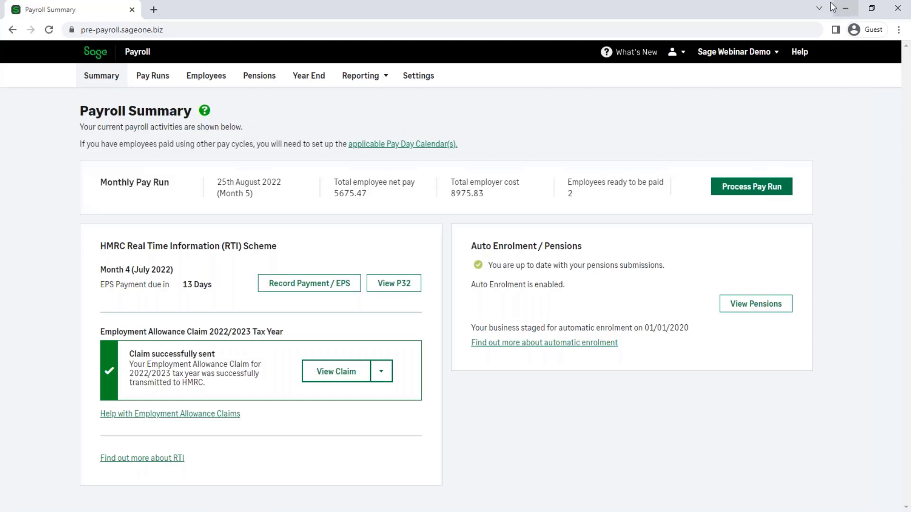
left_click(849, 7)
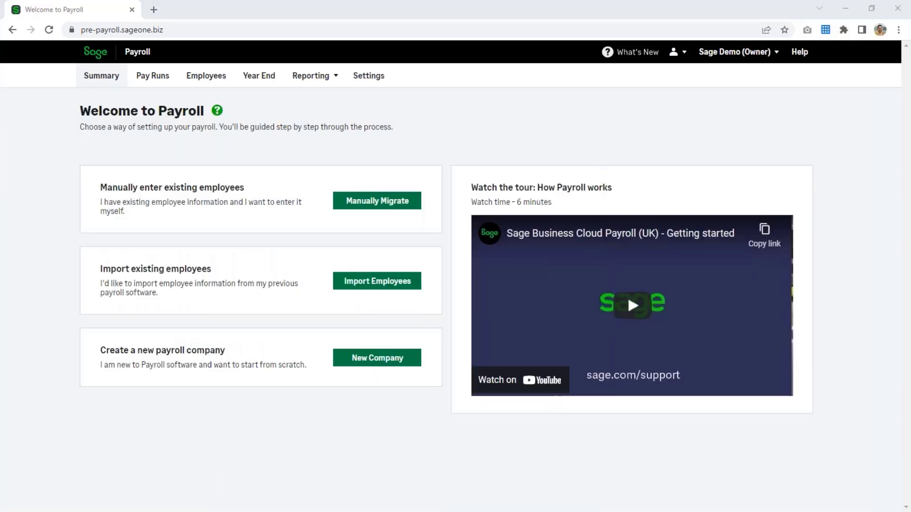
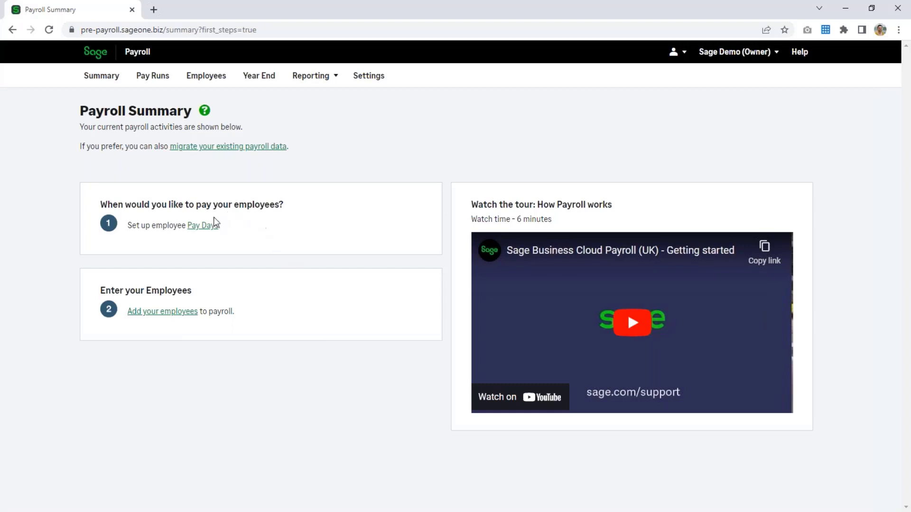
- Start a monthly pay day calendar that pays on the same day of the month, the 25th
left_click(210, 229)
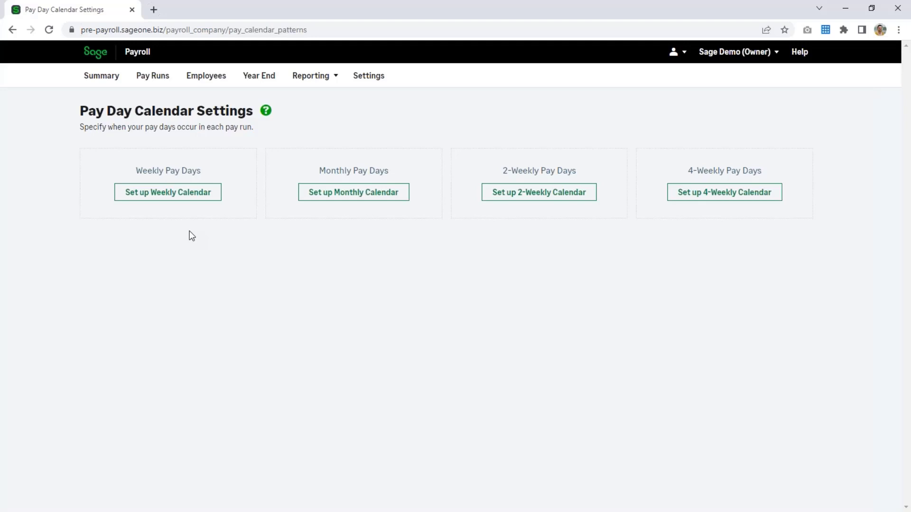
left_click(351, 195)
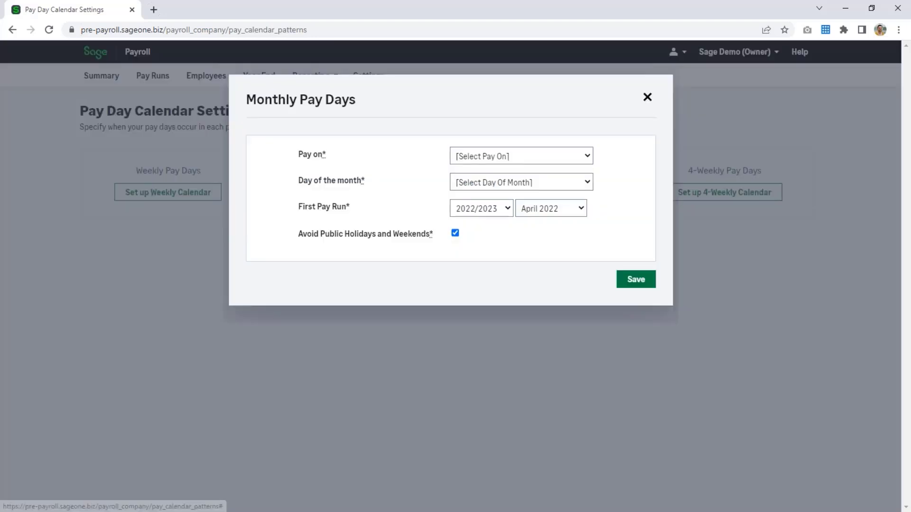
left_click(509, 160)
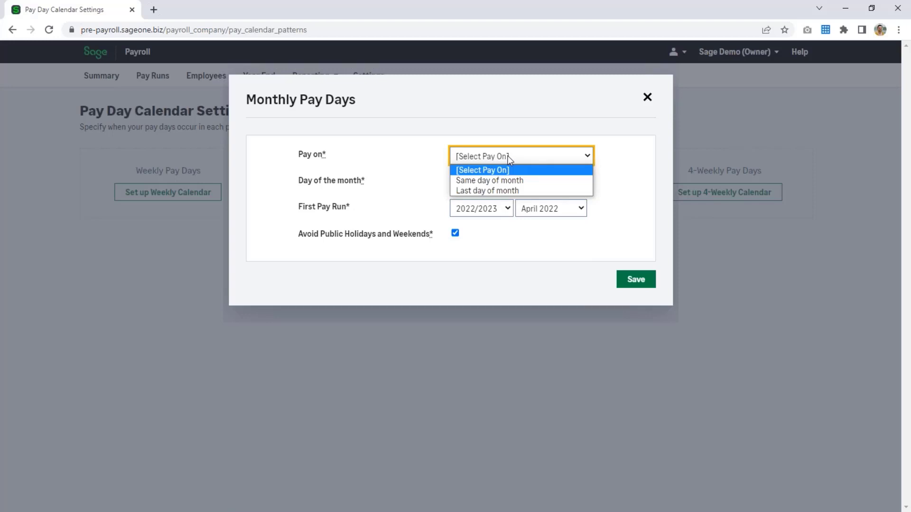
left_click(517, 180)
left_click(505, 185)
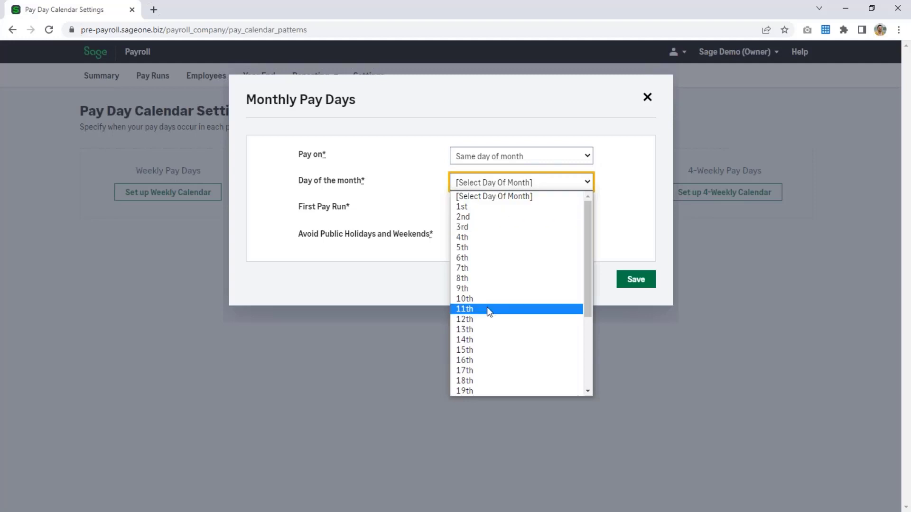
scroll(487, 308, "down", 3)
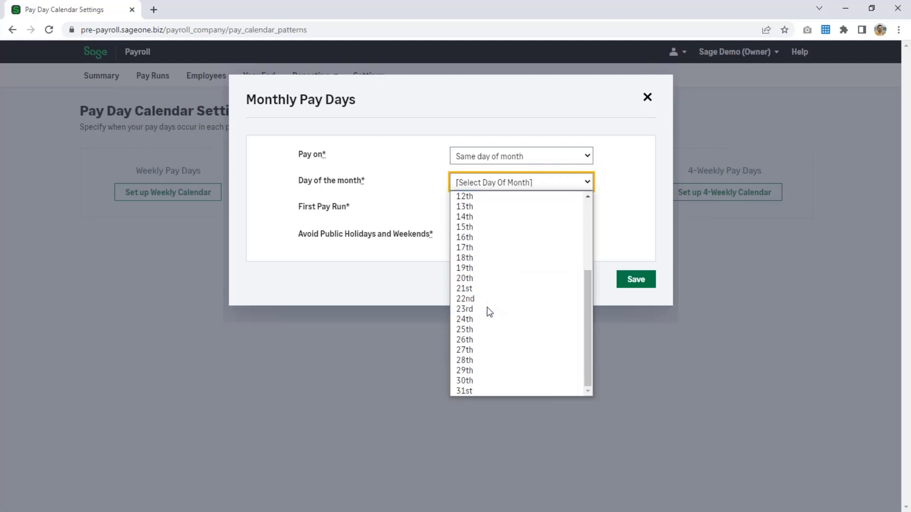
left_click(474, 329)
left_click(539, 240)
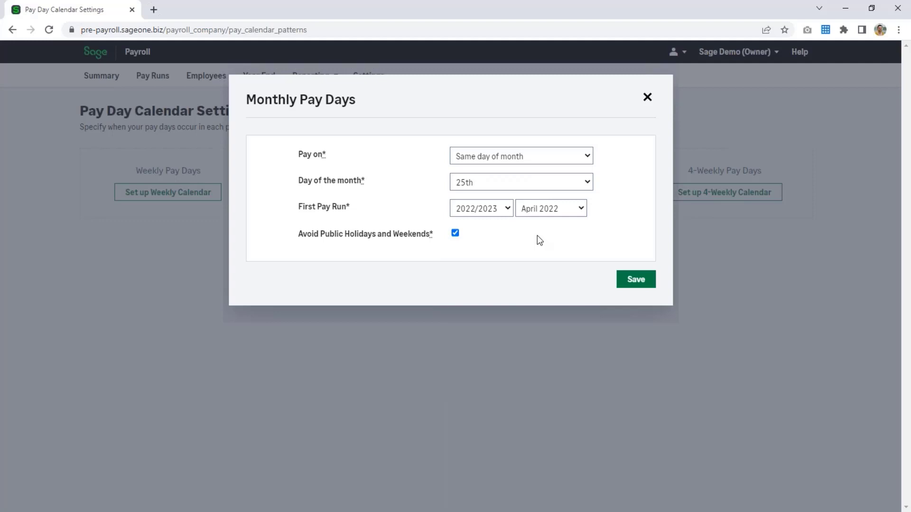
- Set the first pay run to August 2022, allow pay dates on public holidays and weekends, and save the monthly calendar
left_click(557, 213)
left_click(553, 263)
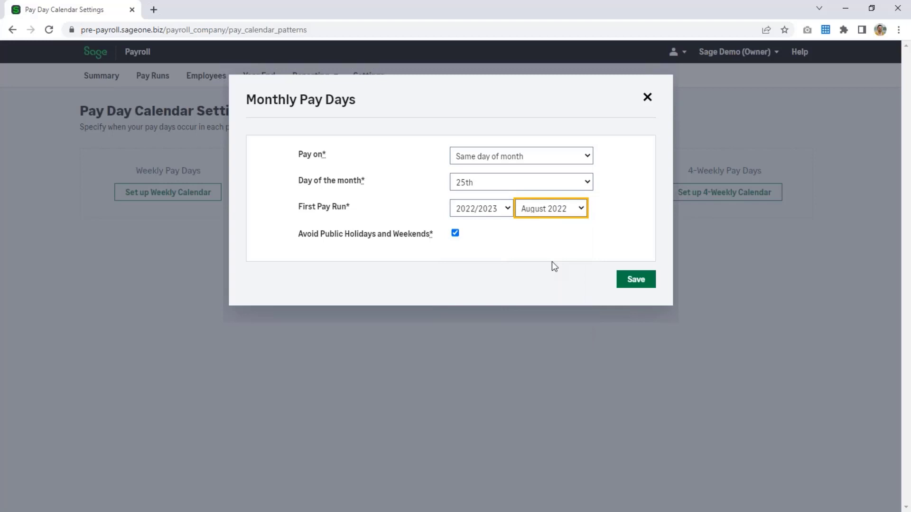
left_click(454, 233)
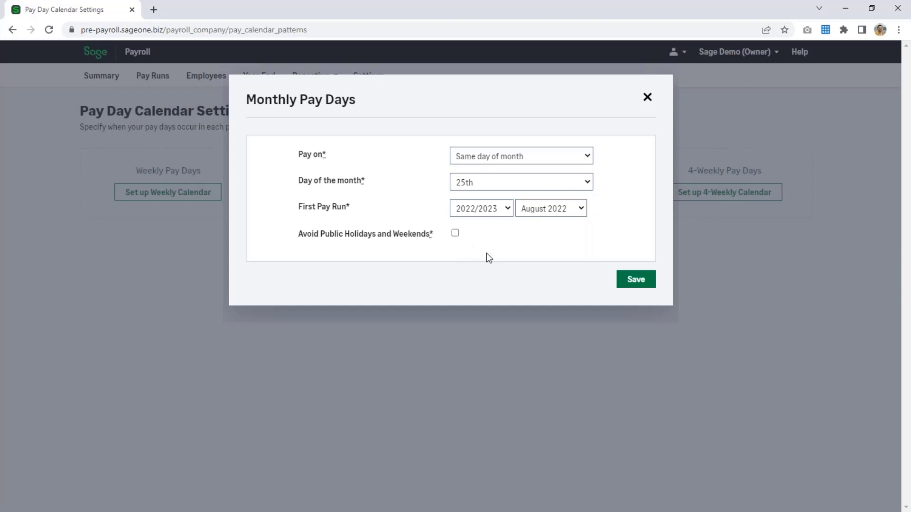
left_click(619, 285)
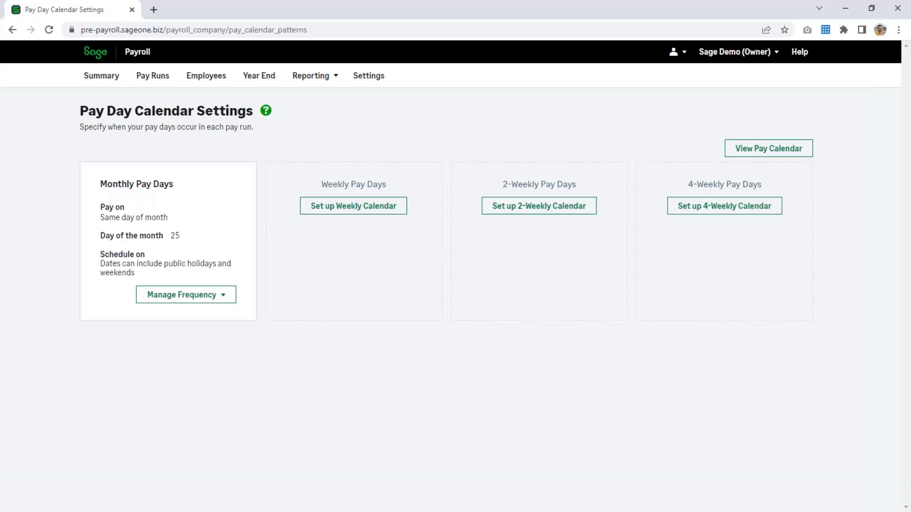
- View the pay calendar's scheduled dates and return to the pay day calendar settings
left_click(766, 149)
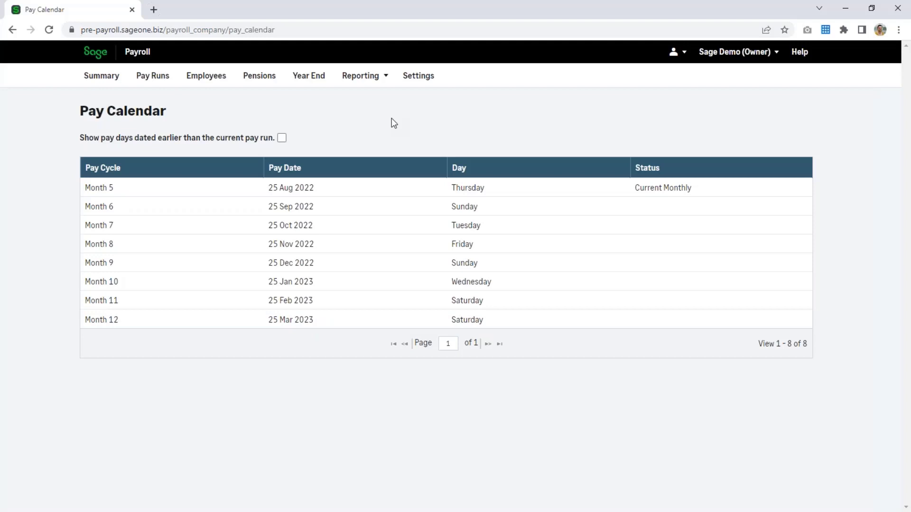
left_click(414, 77)
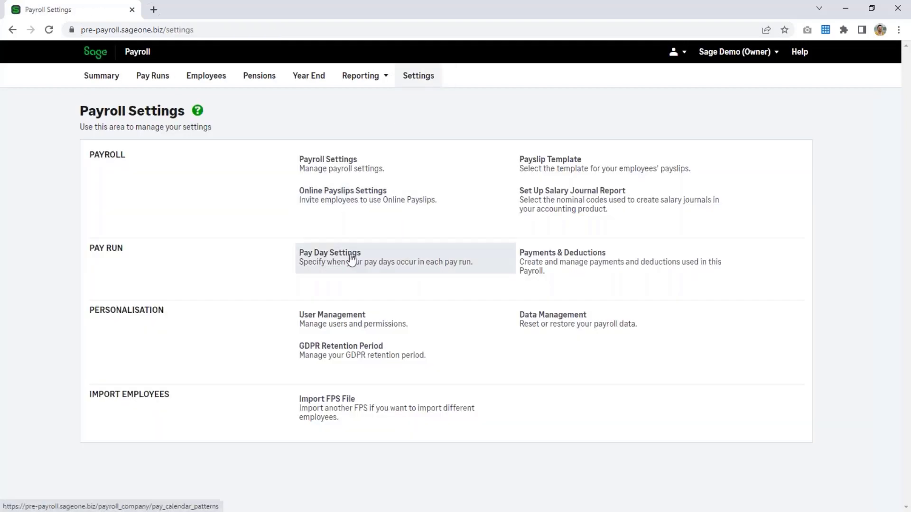
left_click(351, 261)
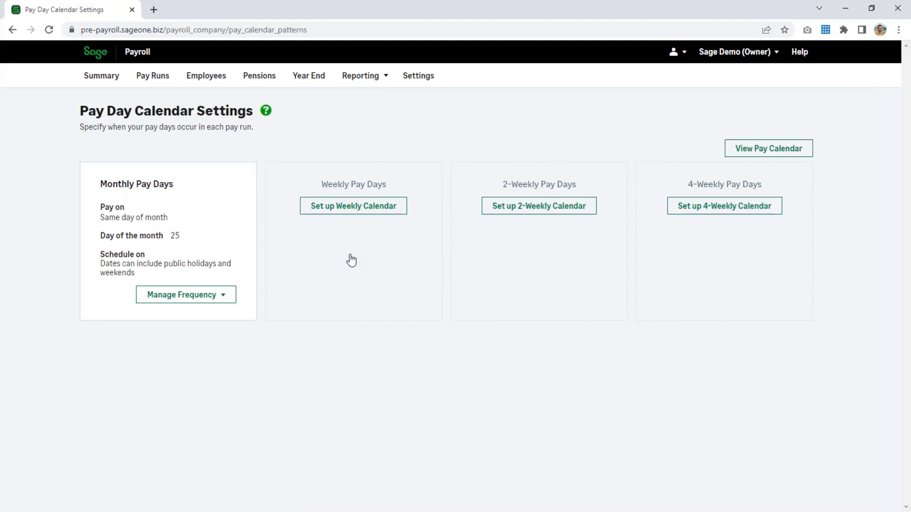
- Review the weekly pay day calendar options, including the available pay days, and close them without saving
left_click(354, 205)
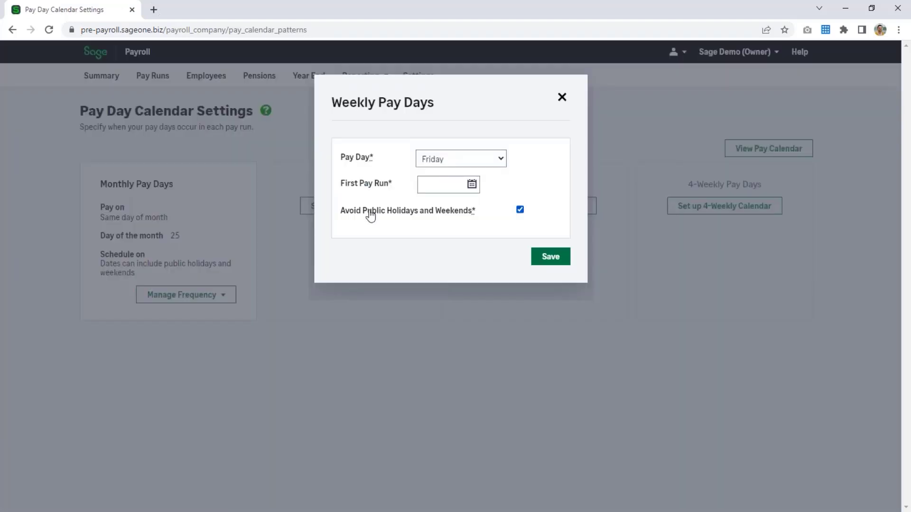
left_click(478, 163)
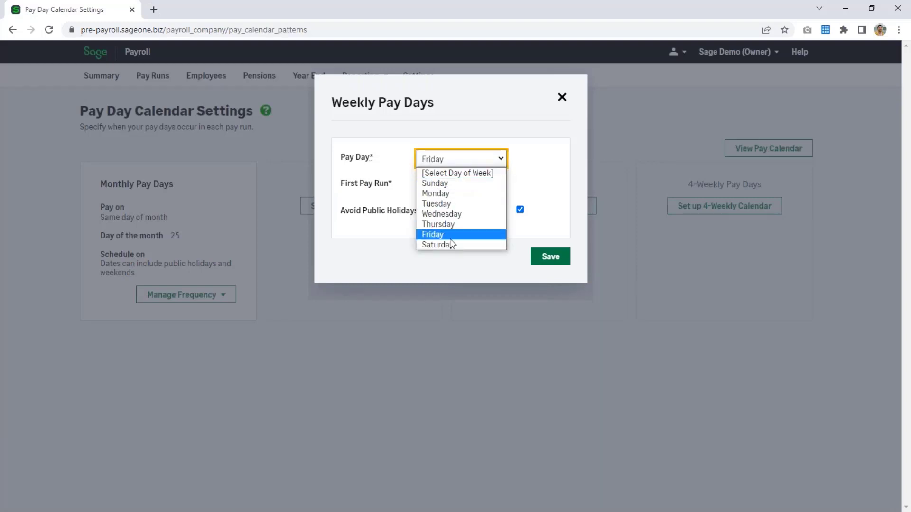
left_click(522, 196)
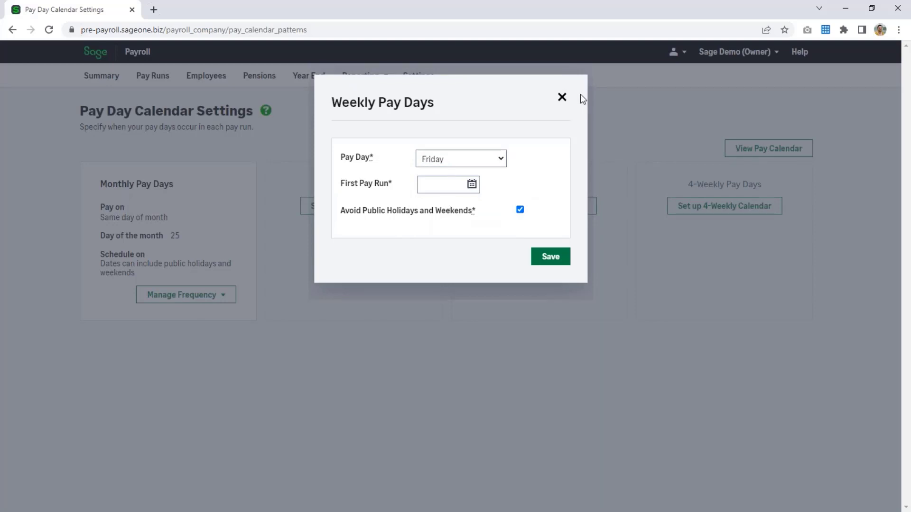
left_click(561, 97)
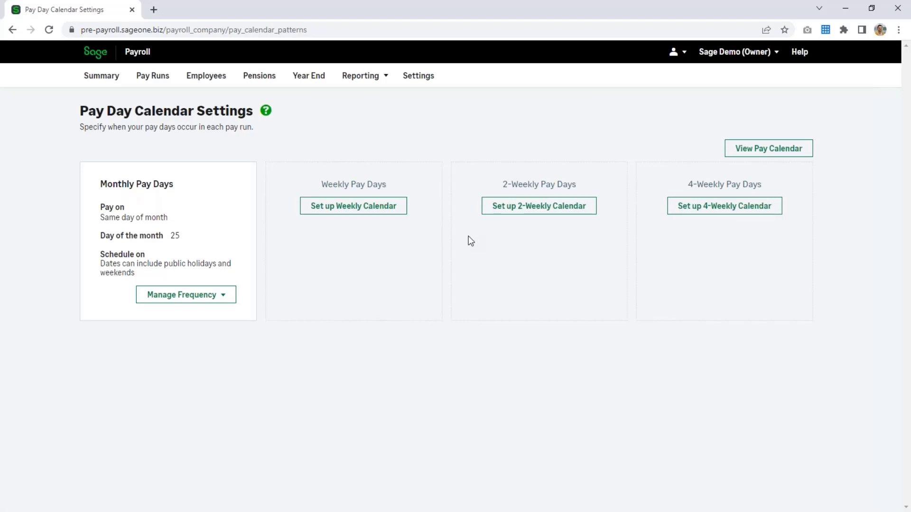
- Choose to create a new payroll company from the summary, go to adding employees, and start a new employee record
left_click(92, 84)
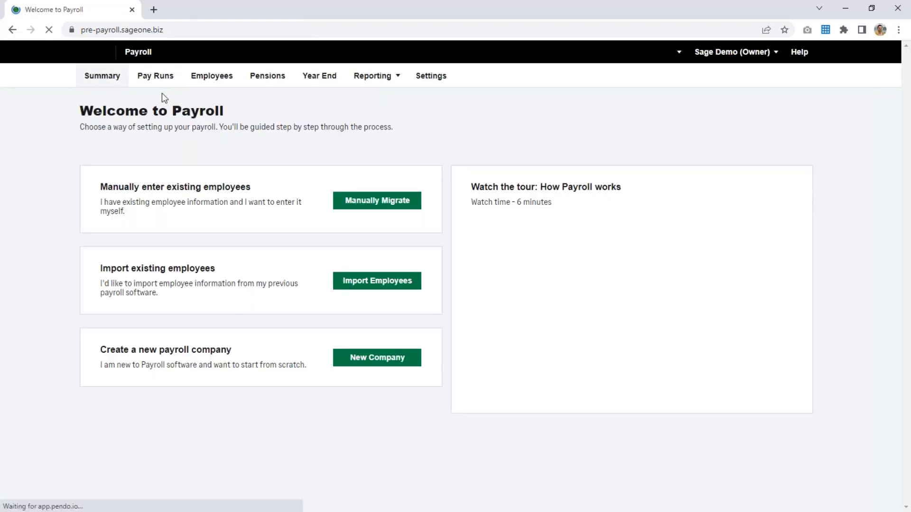
left_click(377, 358)
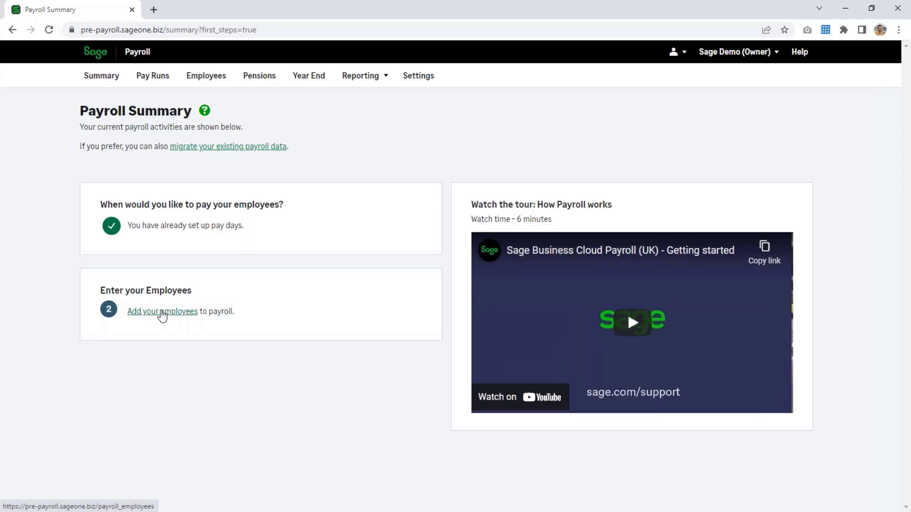
left_click(161, 312)
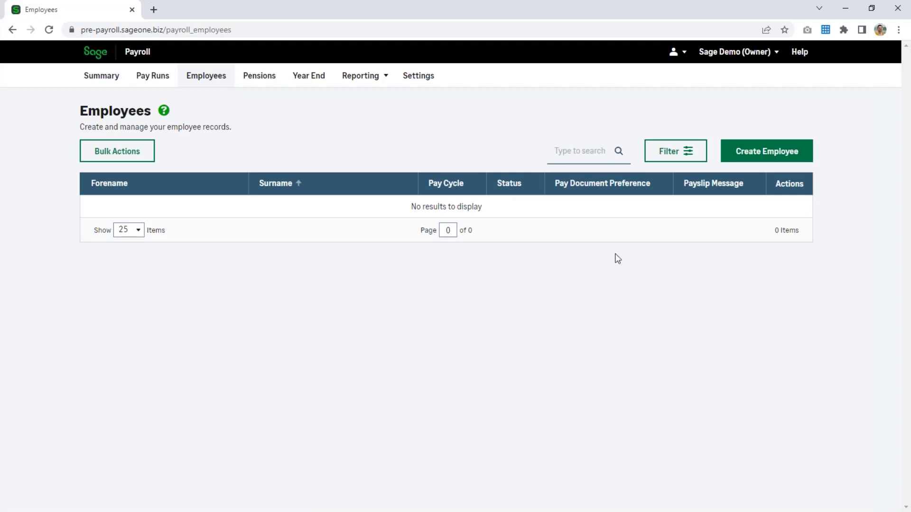
left_click(769, 150)
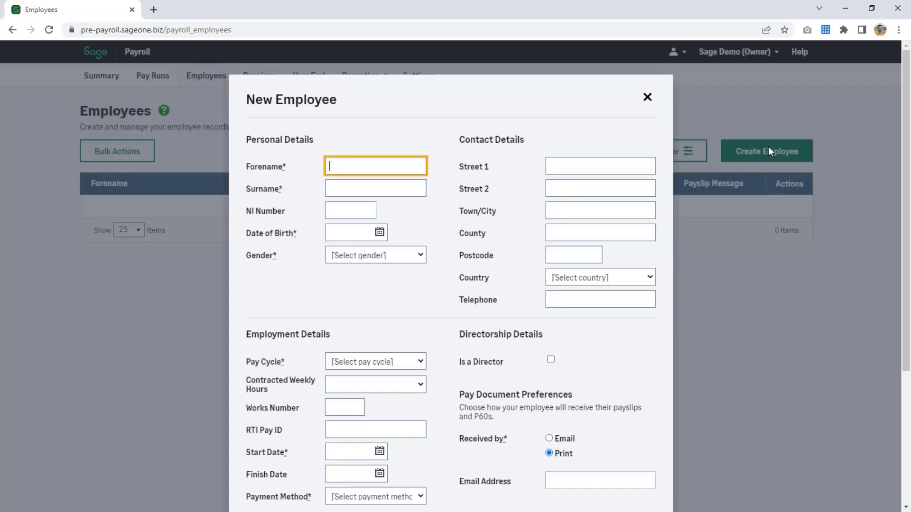
- Enter the new employee's forename and surname, correcting the surname's first letter to a capital
type("Employee")
key("Tab")
type("one")
key("Left")
key("Left")
key("BackSpace")
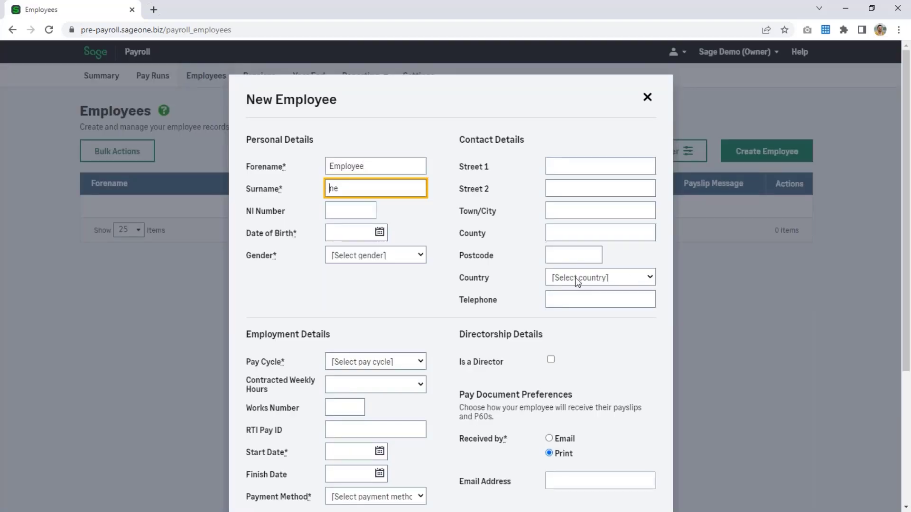
type("O")
- Fill in the employee's NI number and date of birth, and set the gender to Male
key("Tab")
type("AA")
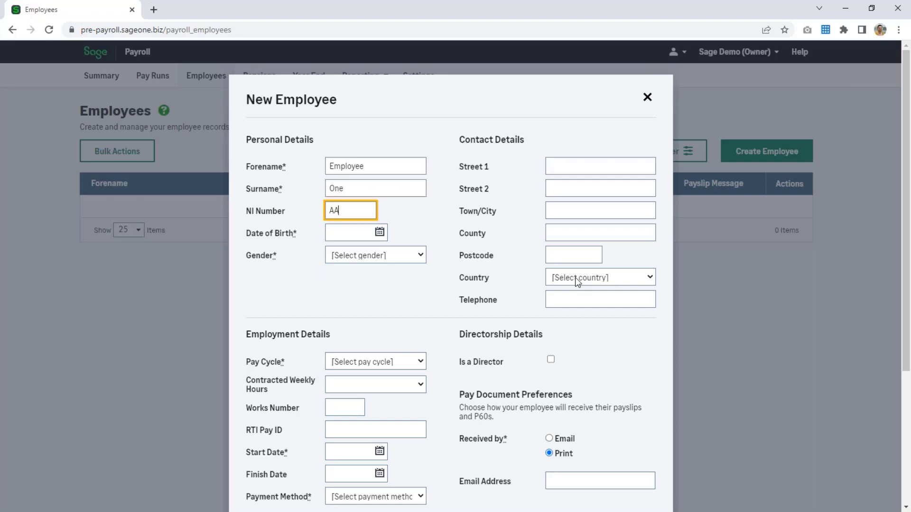
type("000001A")
key("Tab")
type("09/03/1990")
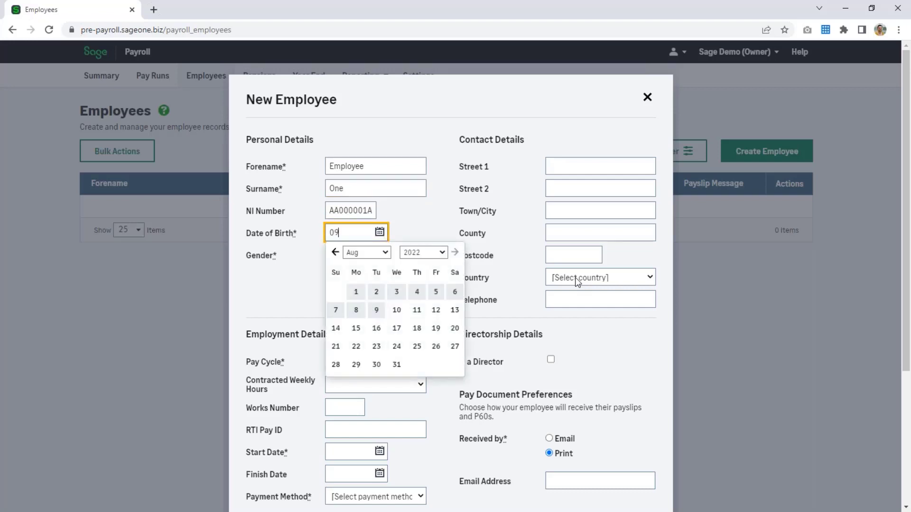
key("Tab")
key("m")
- Fill in both street lines and the town of the employee's address
key("Tab")
type("1")
key("Tab")
type("Address")
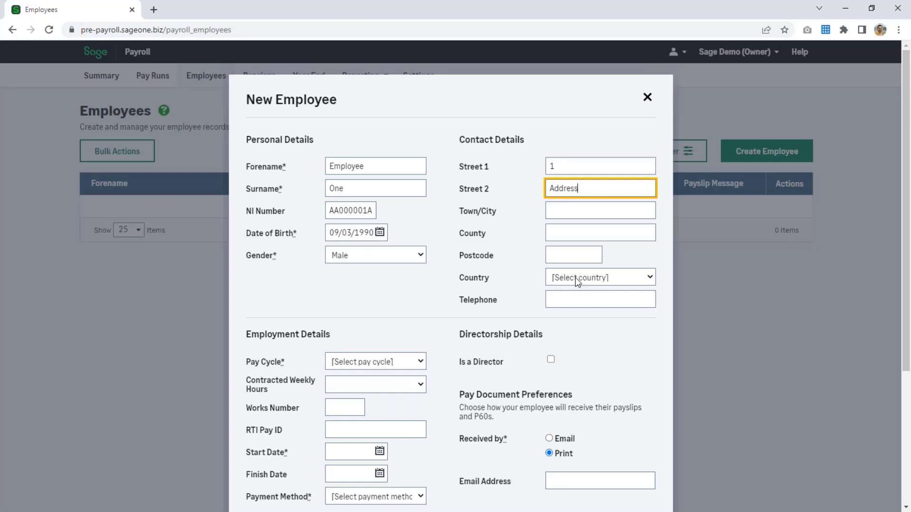
key("Tab")
type("Town")
- Enter the employee's postcode and set the country to United Kingdom, leaving the county and telephone blank
key("Tab")
key("Tab")
type("NE")
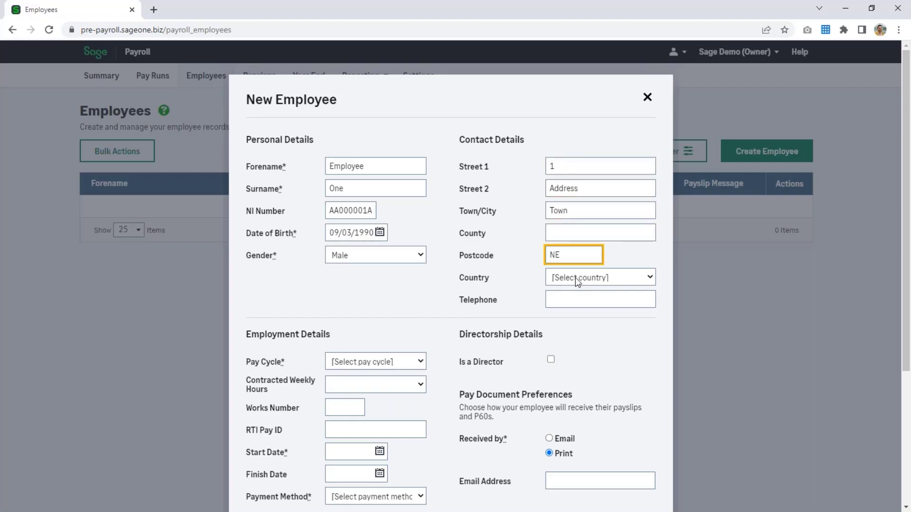
type("99 9AZ")
key("Tab")
key("u")
key("Tab")
key("Tab")
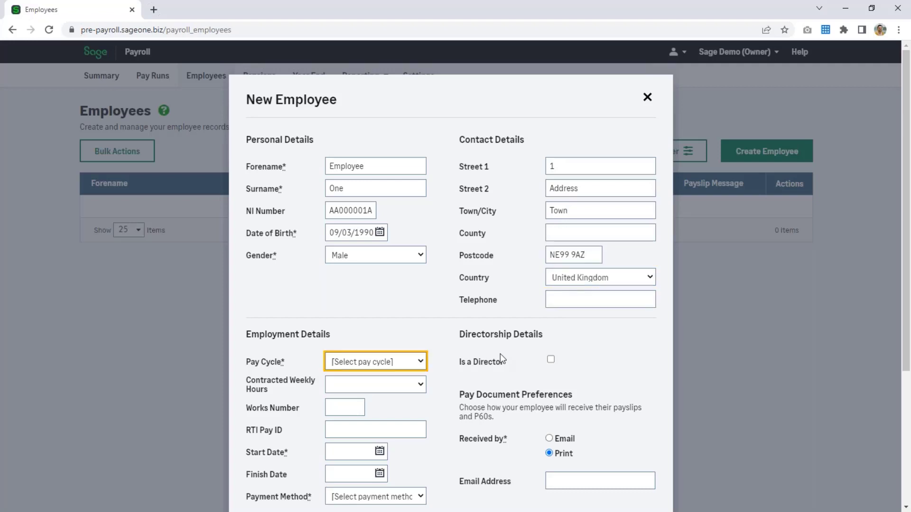
- Set the employee's pay cycle to Monthly and the contracted weekly hours to 30 hrs or more
scroll(500, 354, "down", 2)
left_click(419, 251)
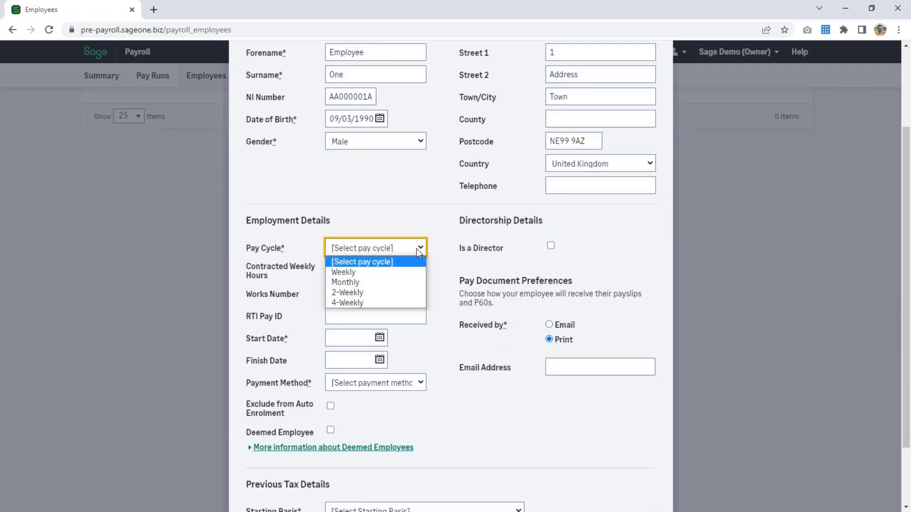
left_click(381, 284)
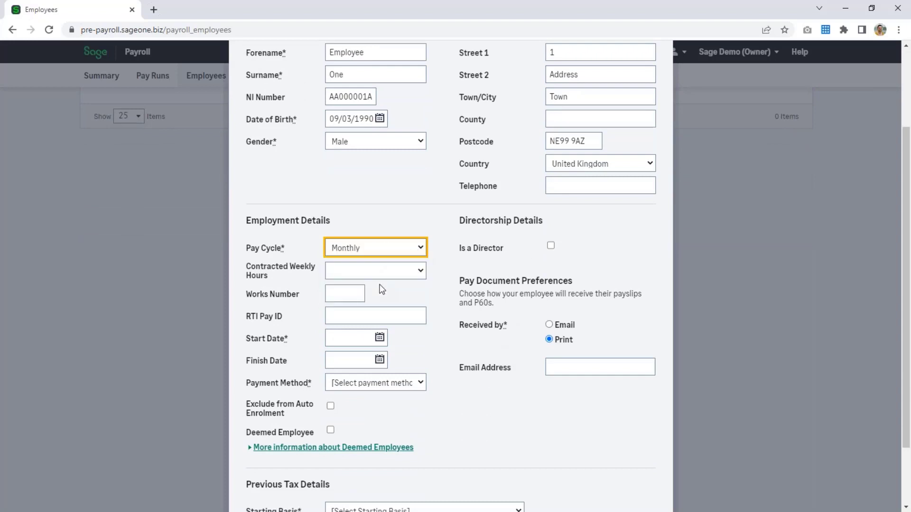
left_click(373, 271)
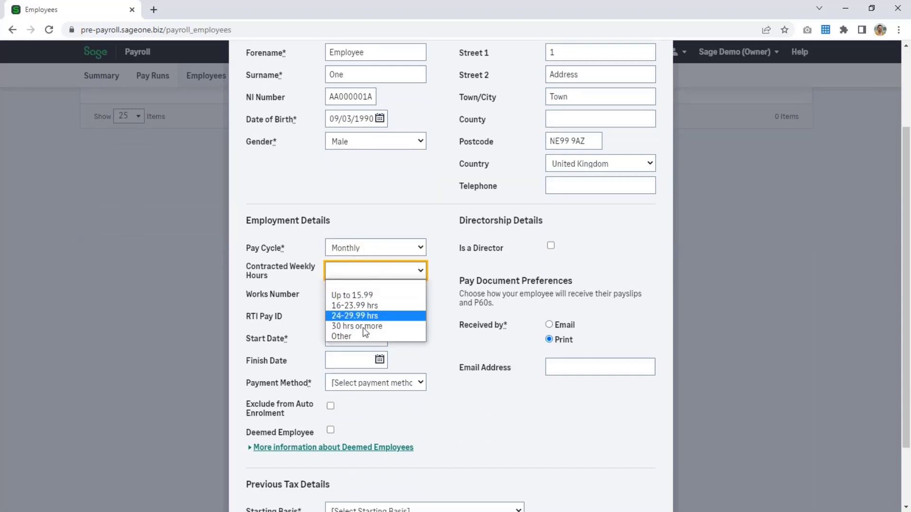
left_click(361, 326)
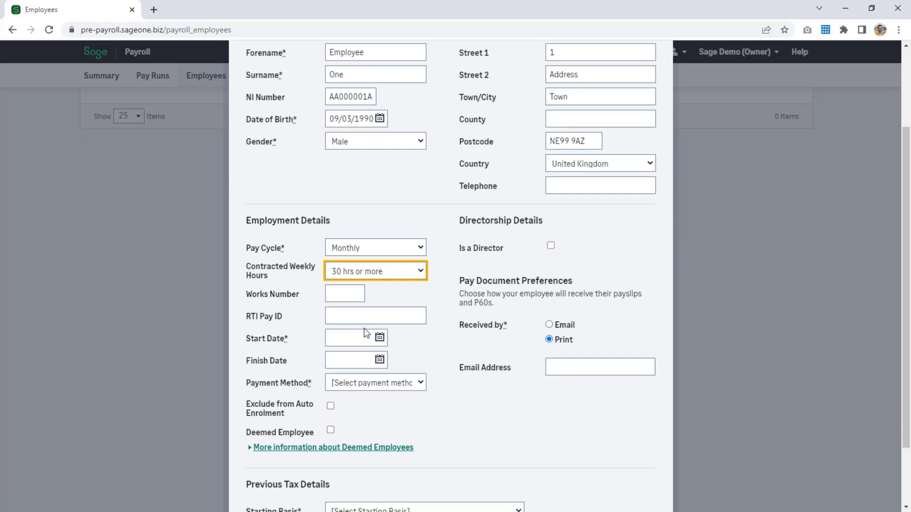
- Set the employment start date to 01/08/2022 and the payment method to Bank Transfer
left_click(349, 336)
type("01")
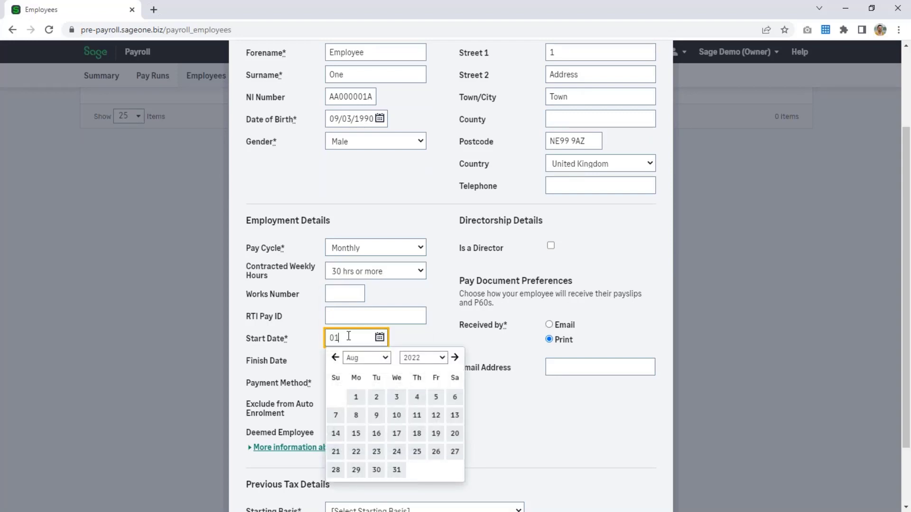
type("/08/2022")
left_click(422, 339)
left_click(389, 386)
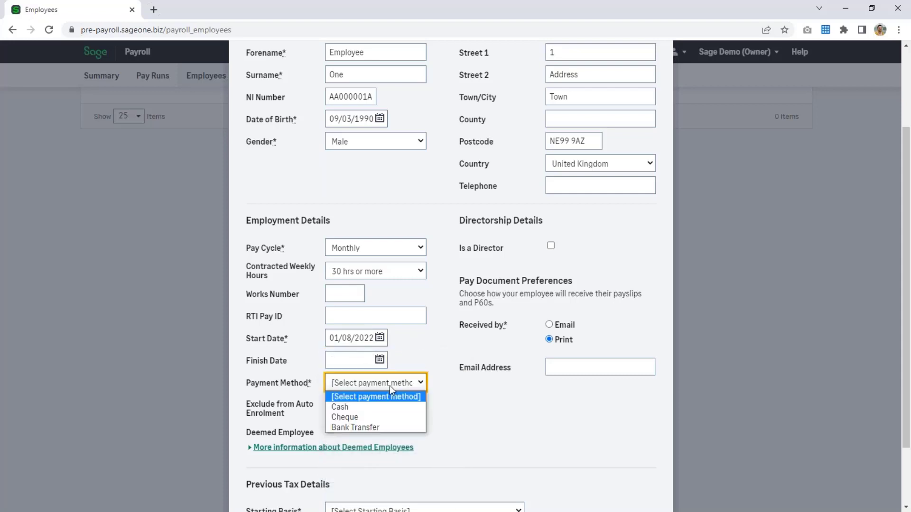
left_click(377, 427)
- Mark the employee as a director to review the NI calculation methods, and clear the director option again
scroll(468, 428, "down", 1)
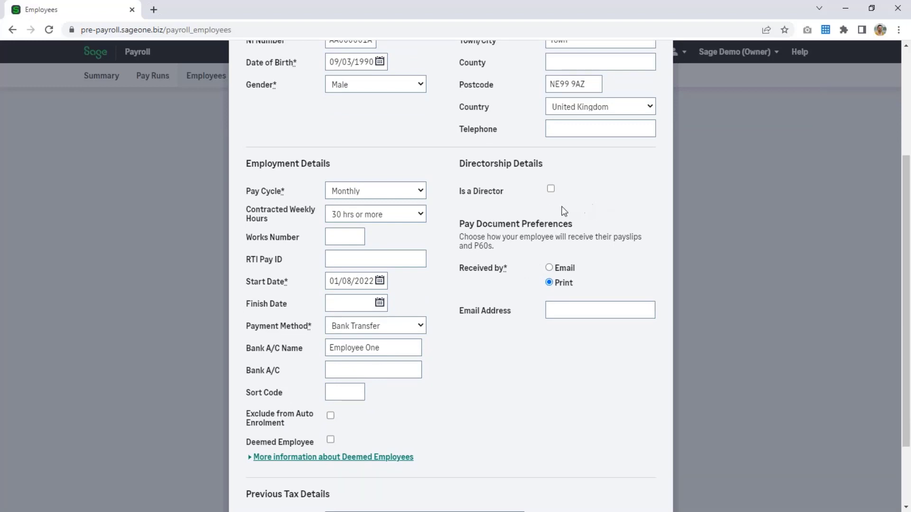
left_click(551, 188)
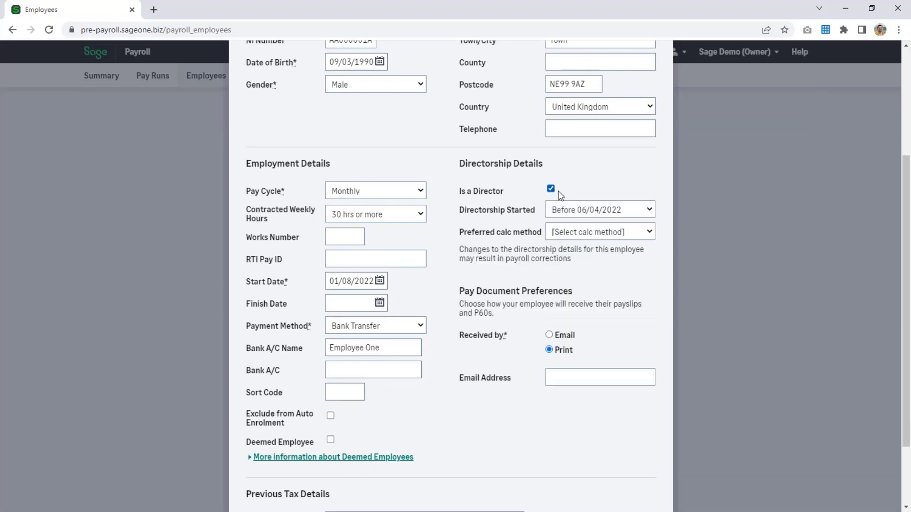
left_click(582, 231)
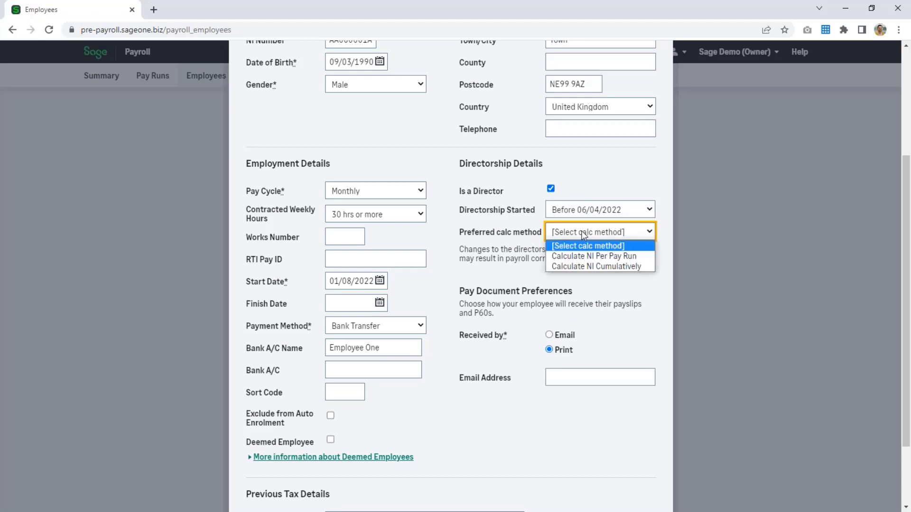
left_click(582, 230)
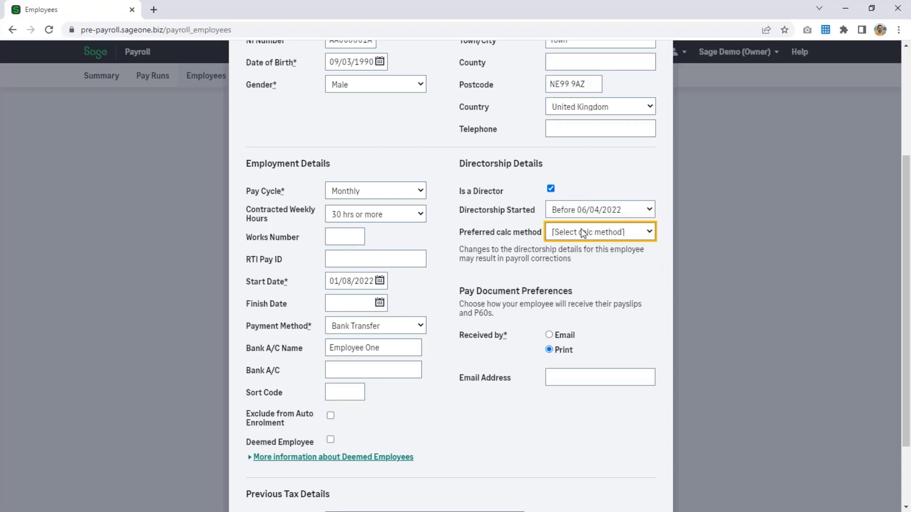
left_click(550, 188)
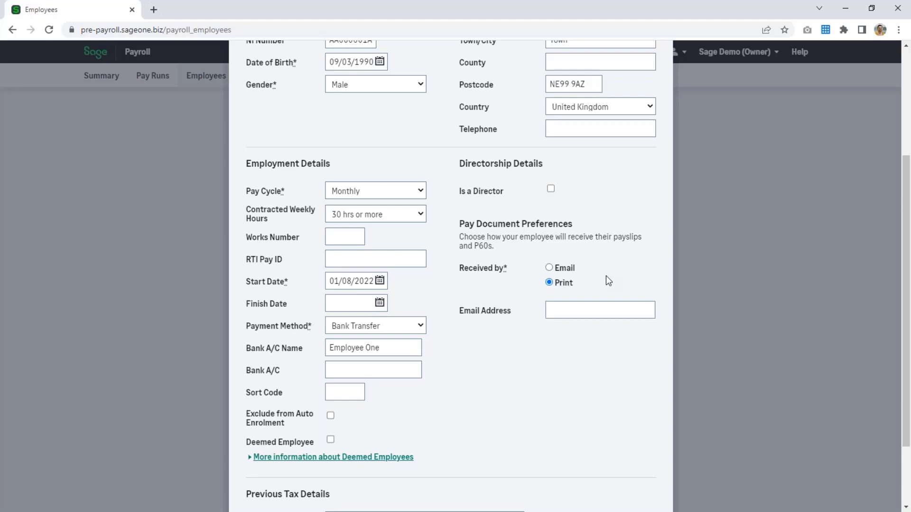
- Switch the pay document preference to Email to check its required fields, and set it back to Print
left_click(549, 268)
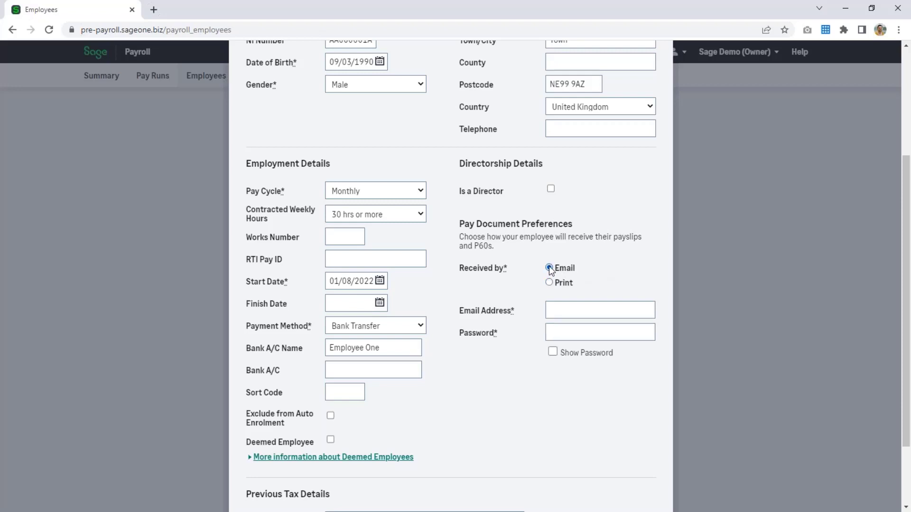
left_click(556, 311)
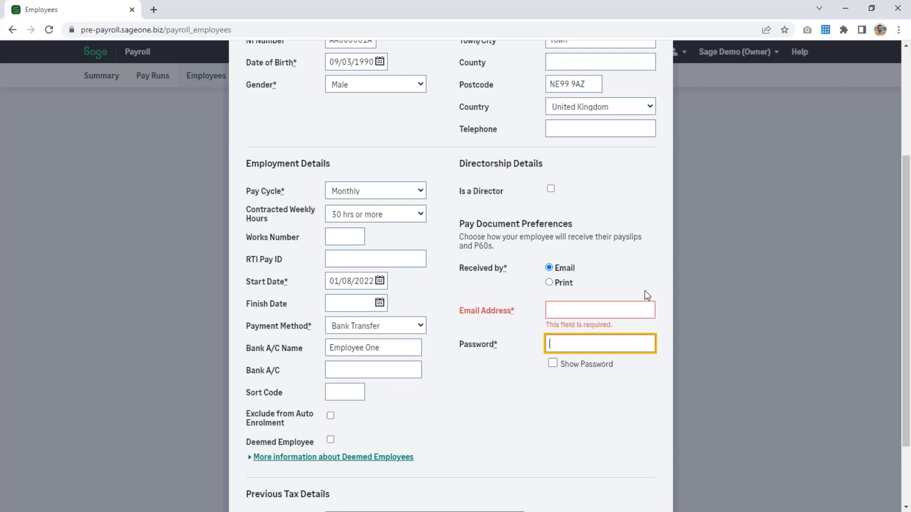
left_click(559, 284)
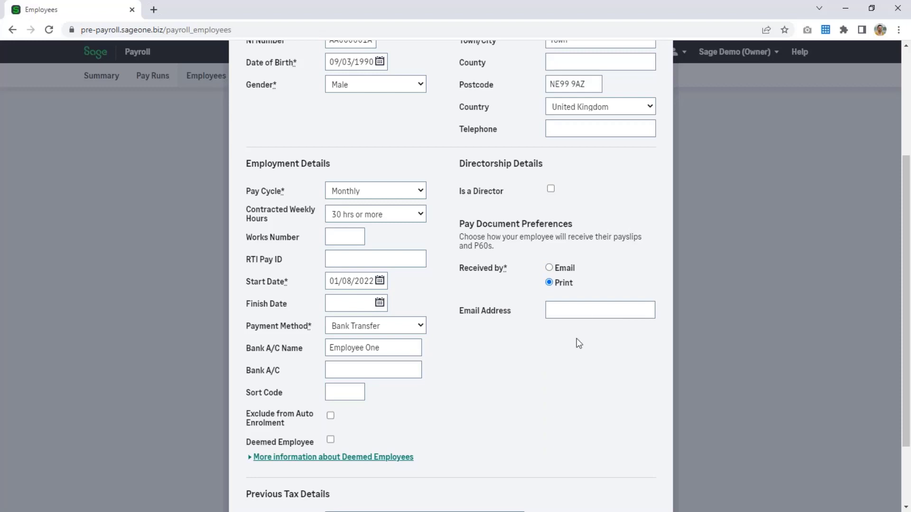
- Set the previous tax details' starting basis to the P45 employee declaration with circumstances B
scroll(576, 339, "down", 2)
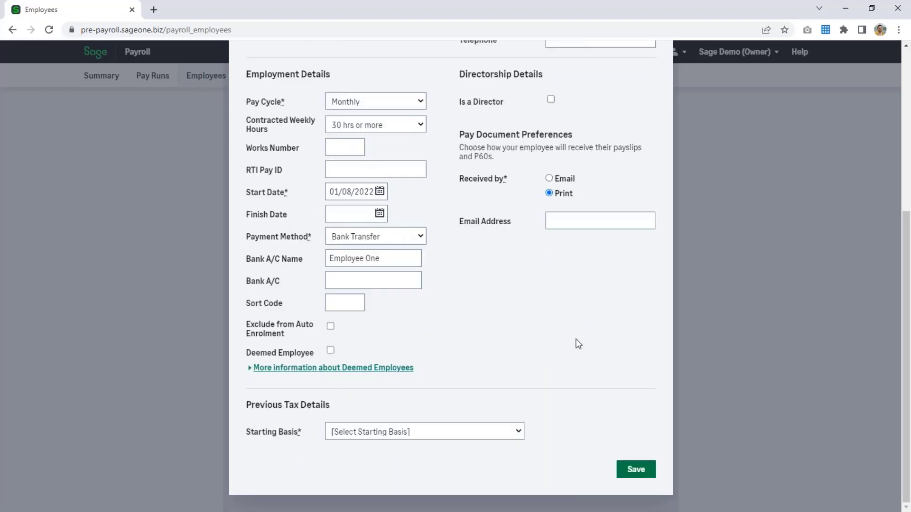
left_click(417, 432)
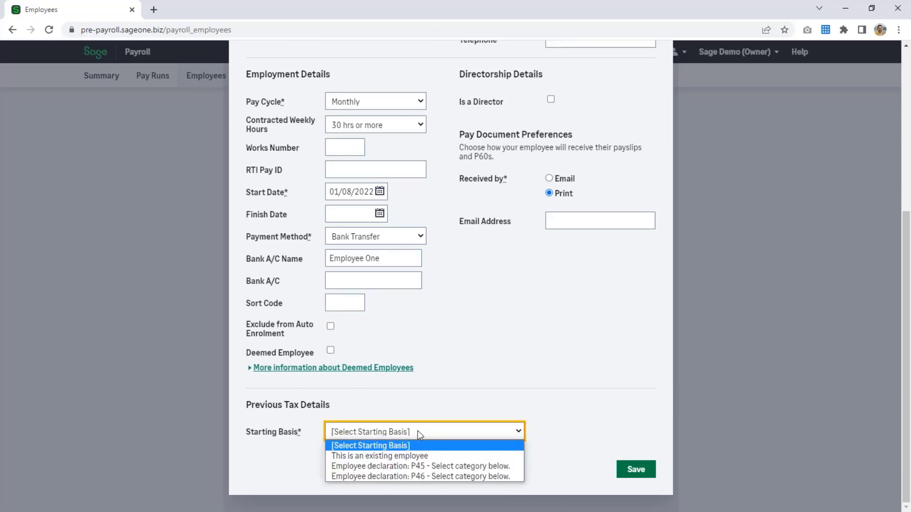
left_click(427, 466)
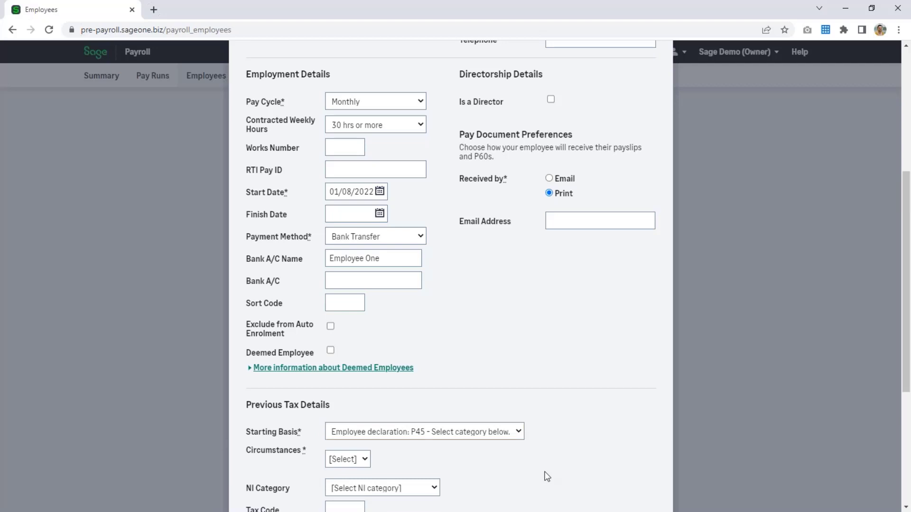
scroll(547, 476, "down", 4)
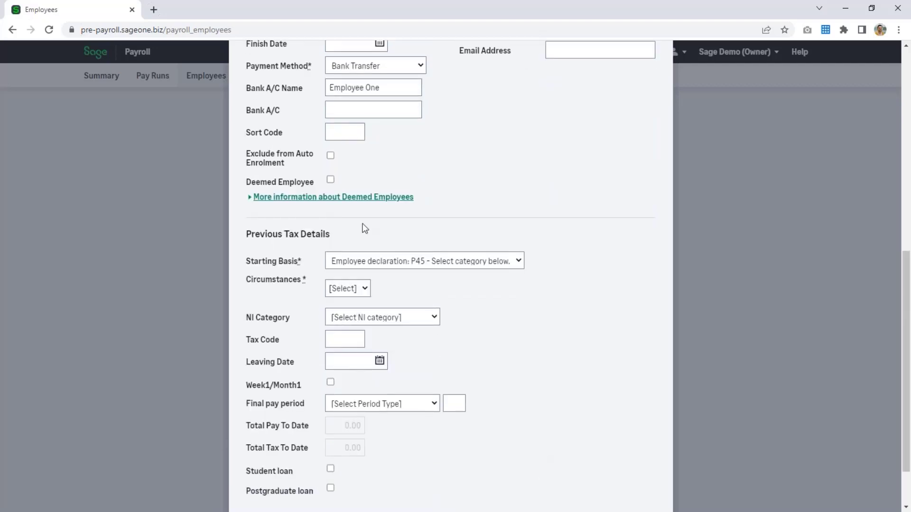
left_click(341, 289)
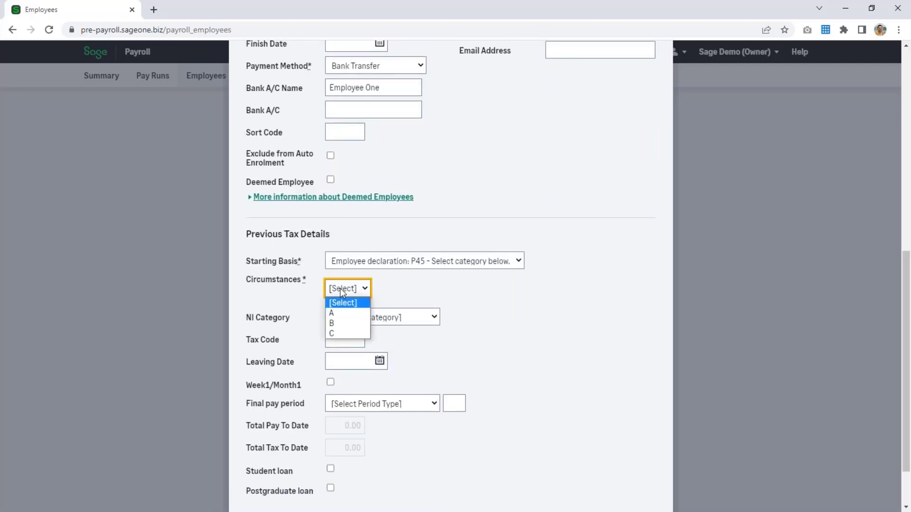
left_click(342, 323)
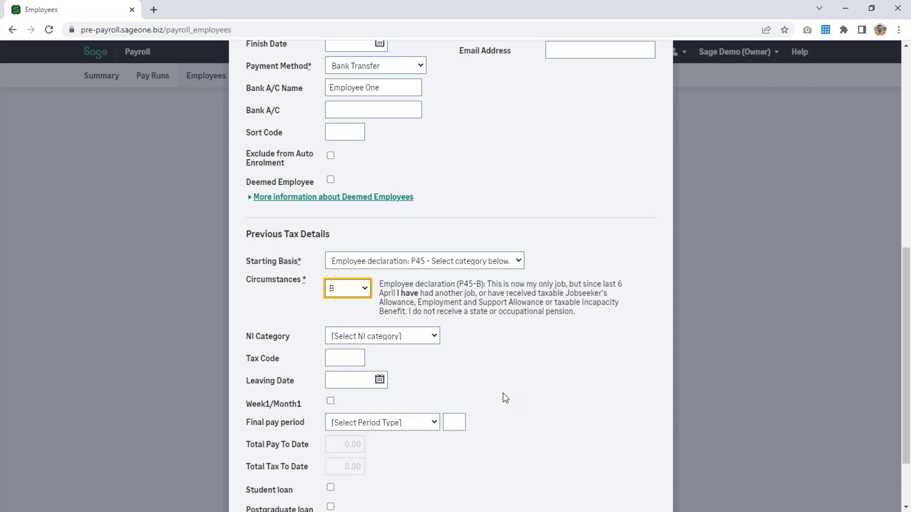
scroll(412, 423, "down", 1)
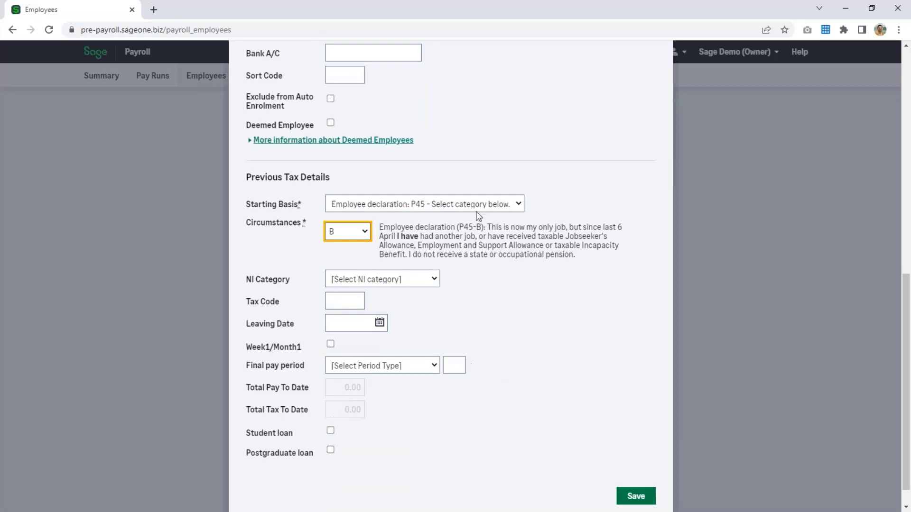
- Change the previous tax details' starting basis to the P46 employee declaration with circumstances B
left_click(476, 209)
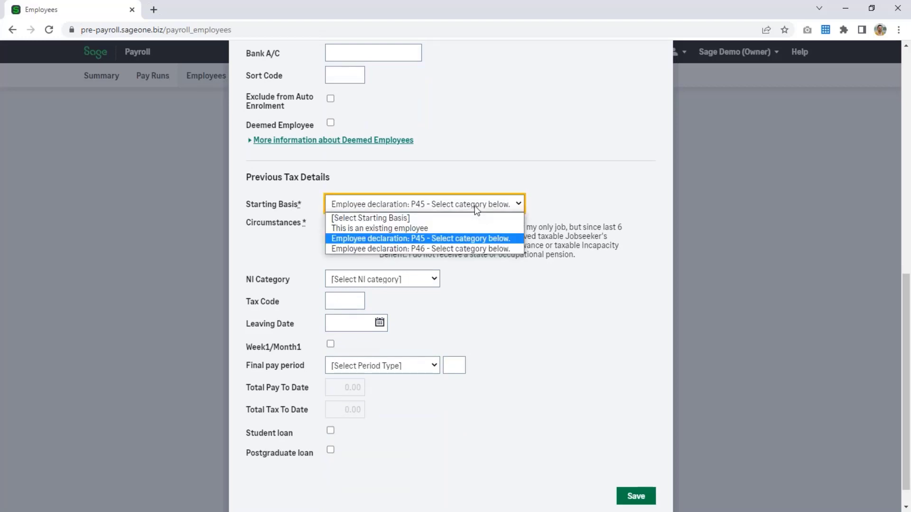
left_click(405, 248)
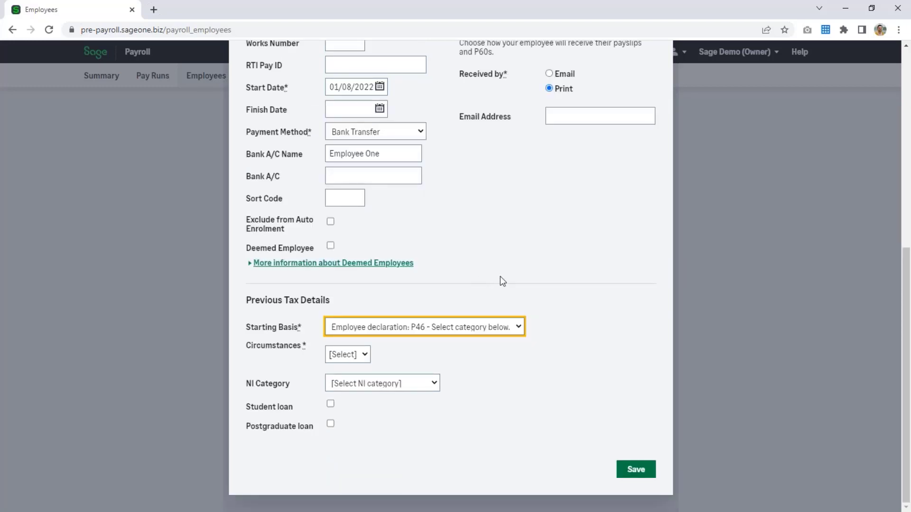
left_click(347, 355)
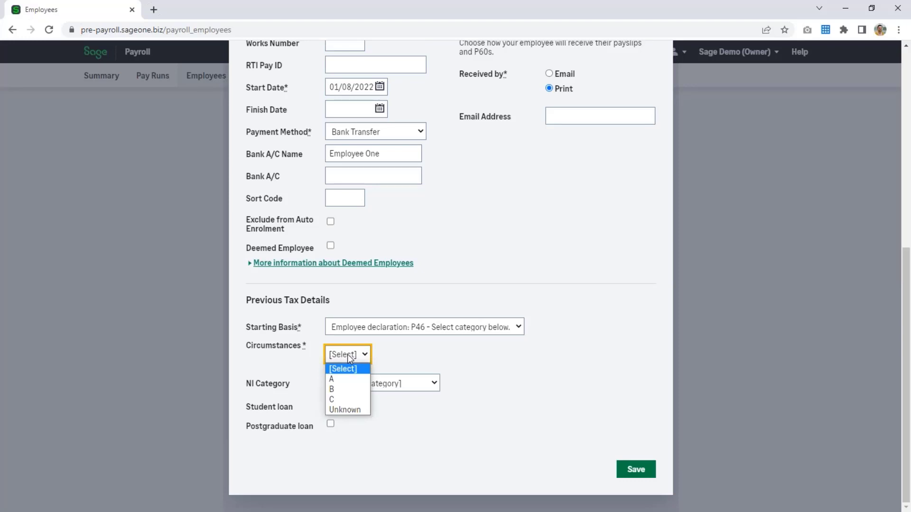
left_click(344, 389)
- Set the NI category to A (Over 21 Standard Rate), save the employee record and return to the payroll summary
left_click(369, 403)
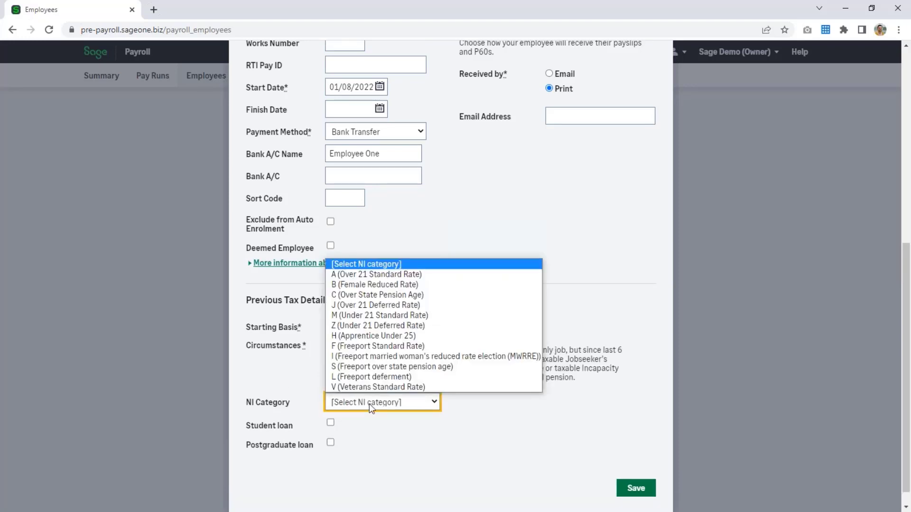
left_click(388, 275)
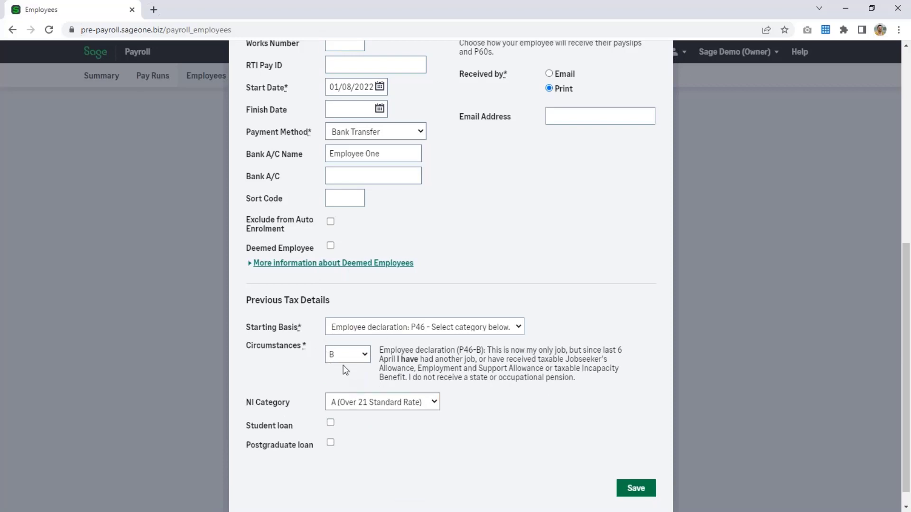
left_click(636, 488)
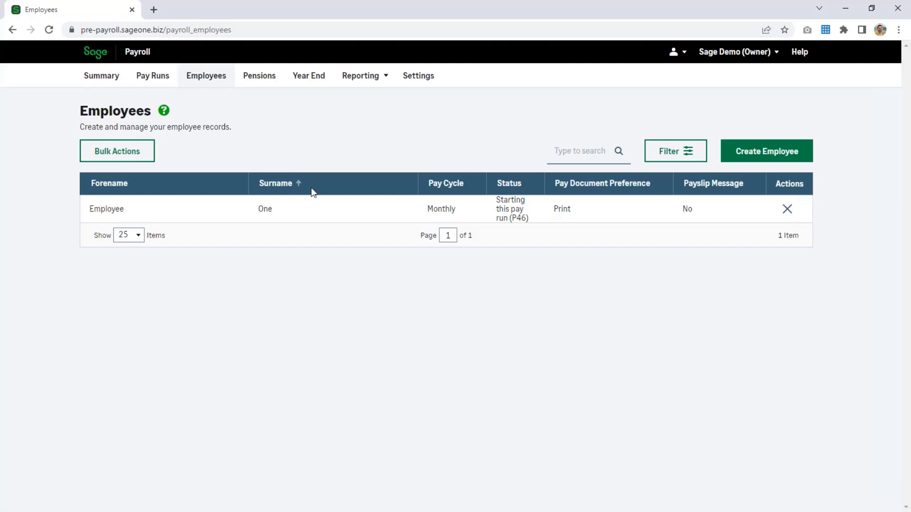
left_click(97, 84)
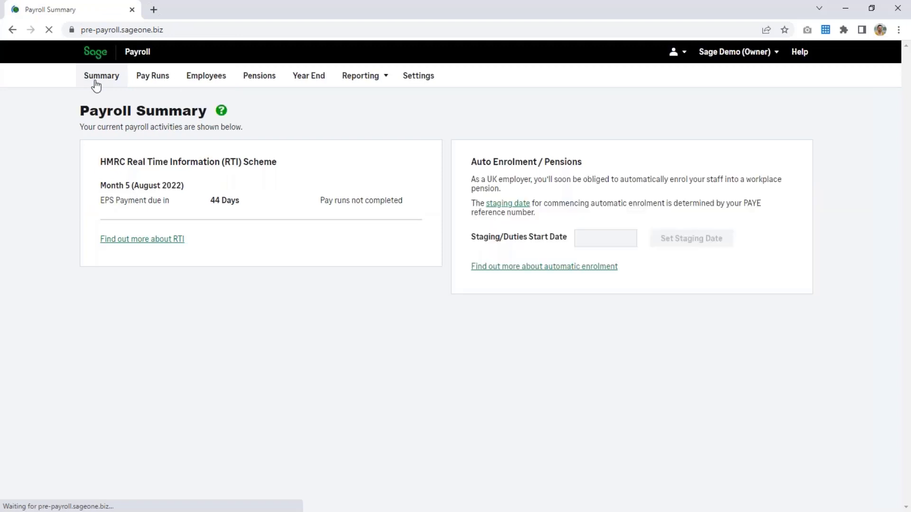
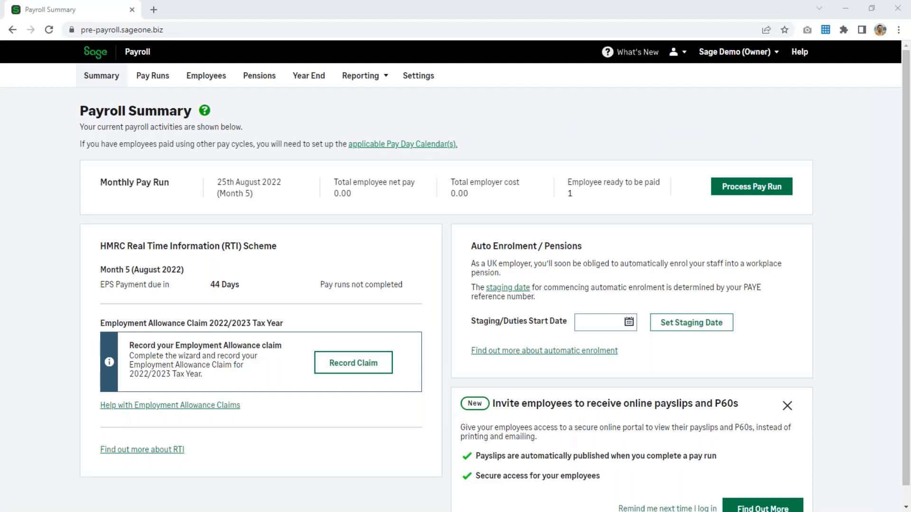
- Reset all payroll data in Data Management, entering the account's email address to authorise the deletion
left_click(418, 76)
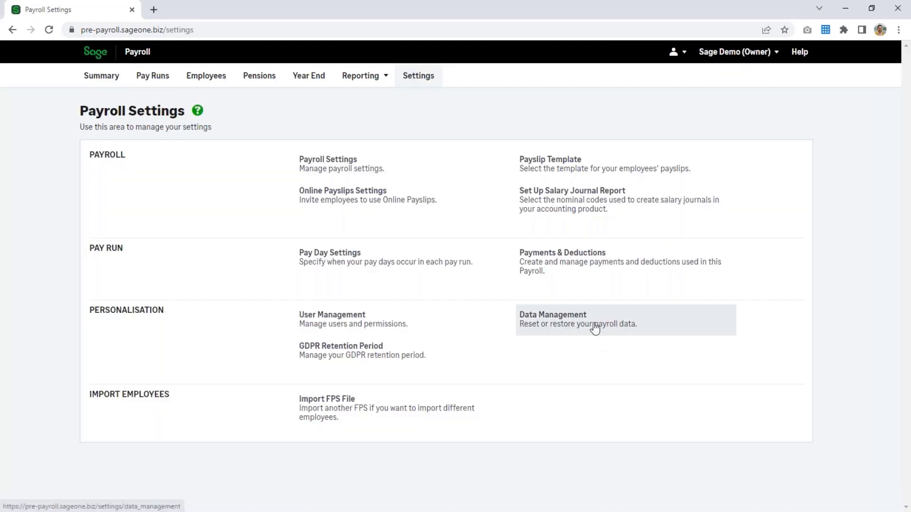
left_click(595, 327)
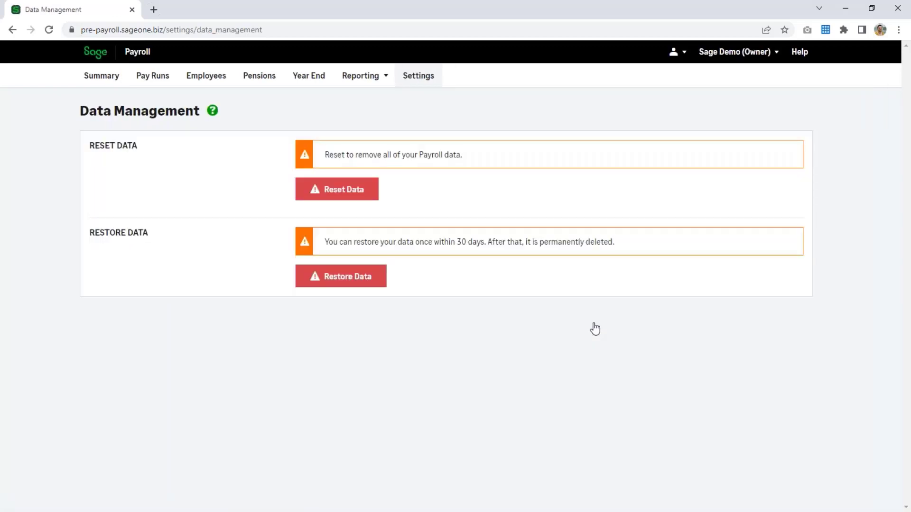
left_click(321, 195)
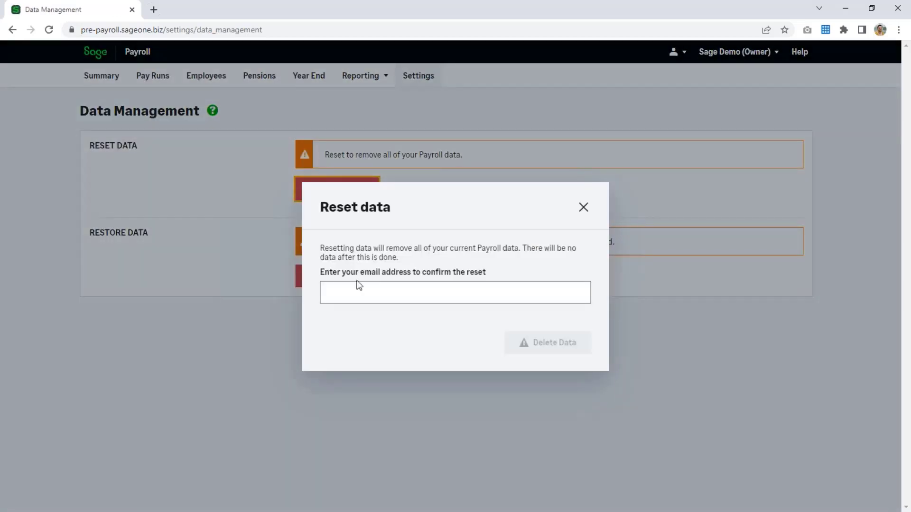
left_click(355, 286)
key("ctrl+v")
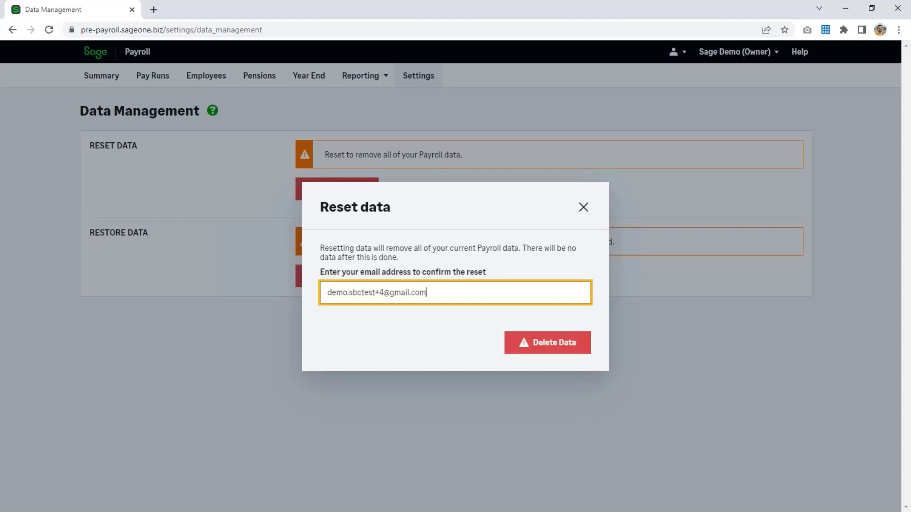
left_click(559, 351)
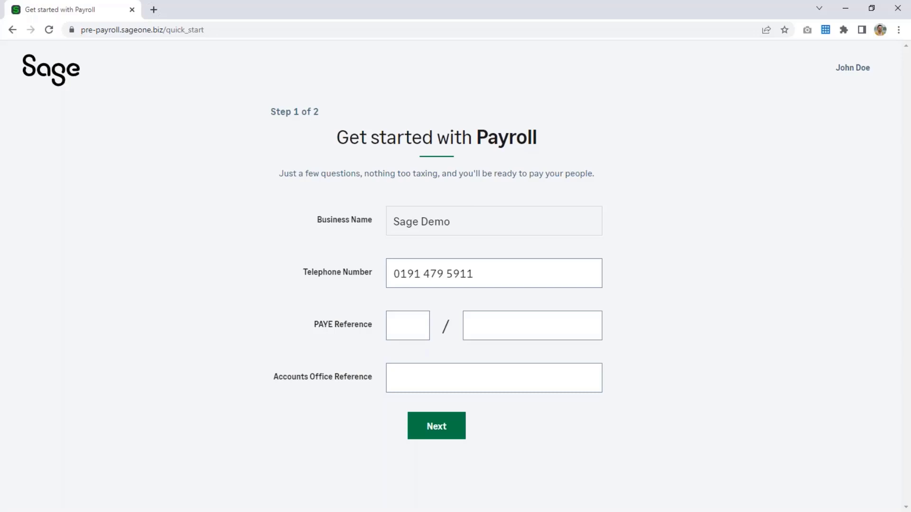
- Fill in the company's PAYE reference and Accounts Office reference in the first setup step and continue
left_click(407, 327)
type("618")
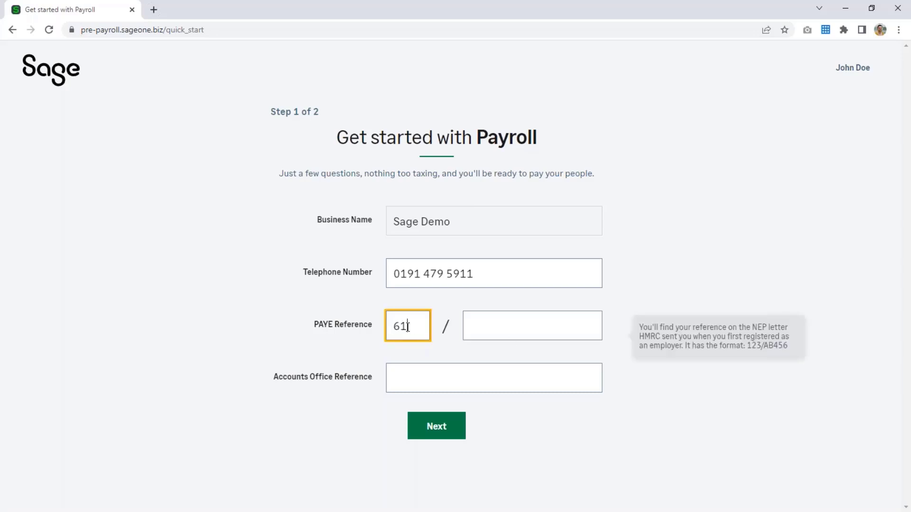
key("Tab")
type("A618")
key("Tab")
type("618")
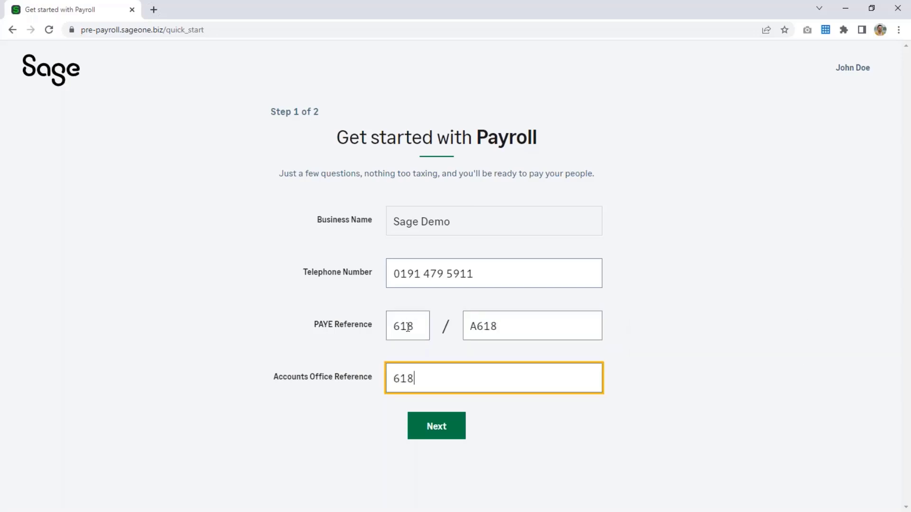
type("PA1234567X")
left_click(433, 429)
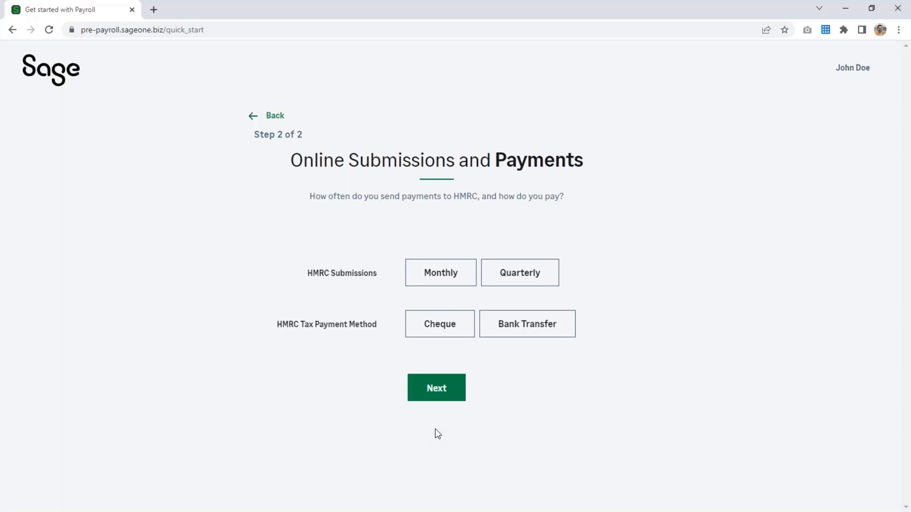
- Set HMRC submissions to Monthly and the HMRC tax payment method to Bank Transfer, and finish the initial setup
left_click(441, 279)
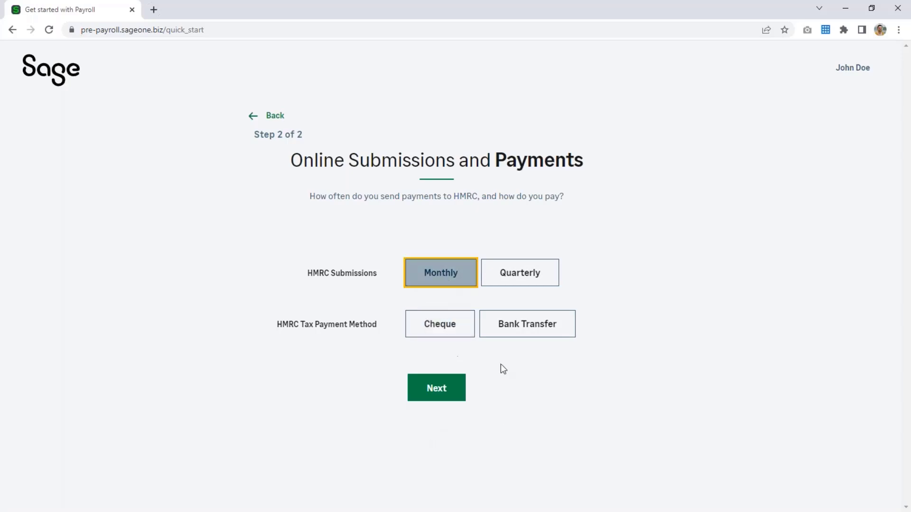
left_click(521, 338)
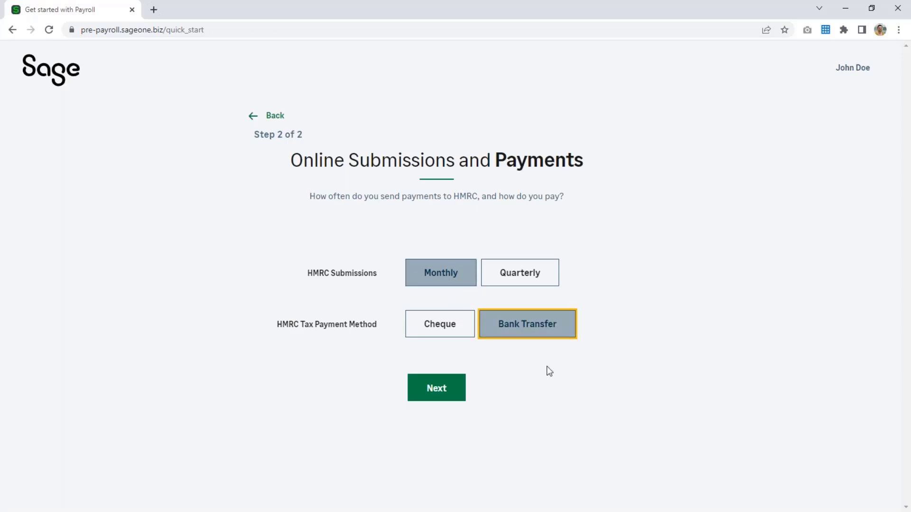
left_click(444, 390)
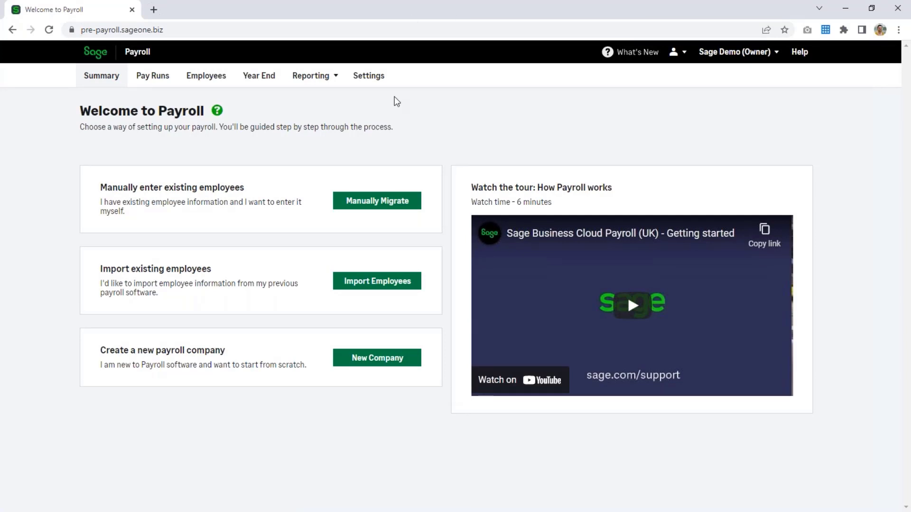
- Review the business's HMRC references and payment details in the payroll settings, and return to the summary
left_click(378, 79)
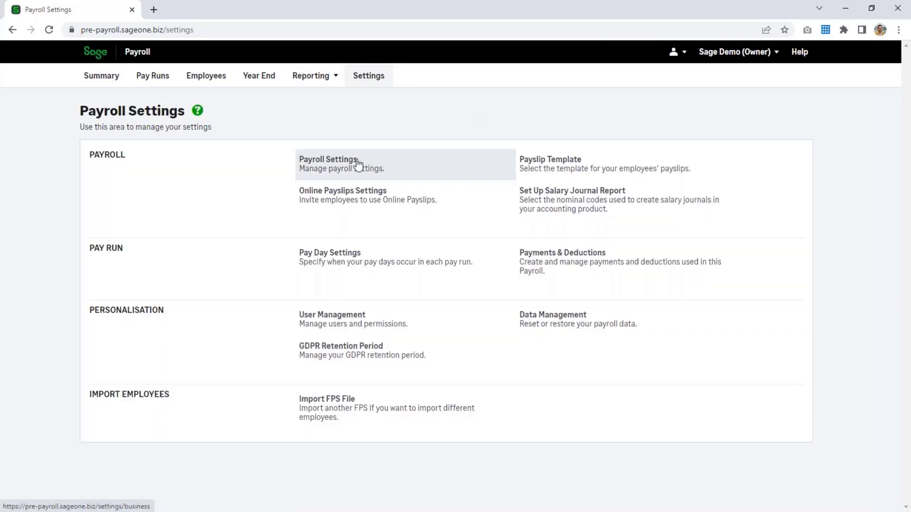
left_click(358, 165)
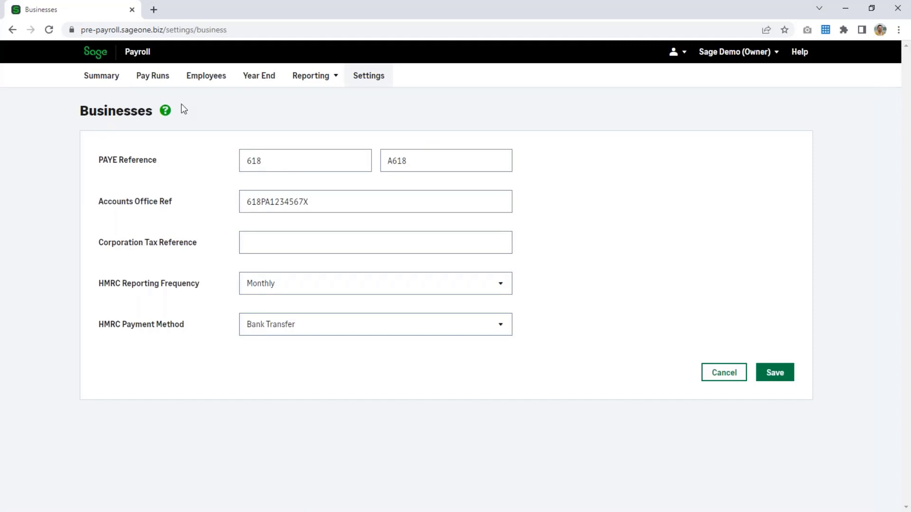
left_click(101, 75)
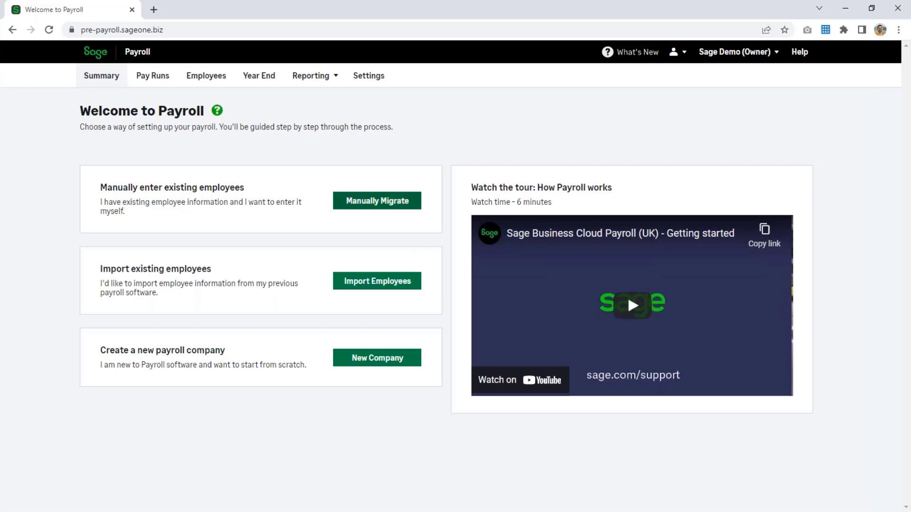
- Start the manual migration of existing employees and set the last completed P32 reporting period to Month 4 (July 2022)
left_click(390, 211)
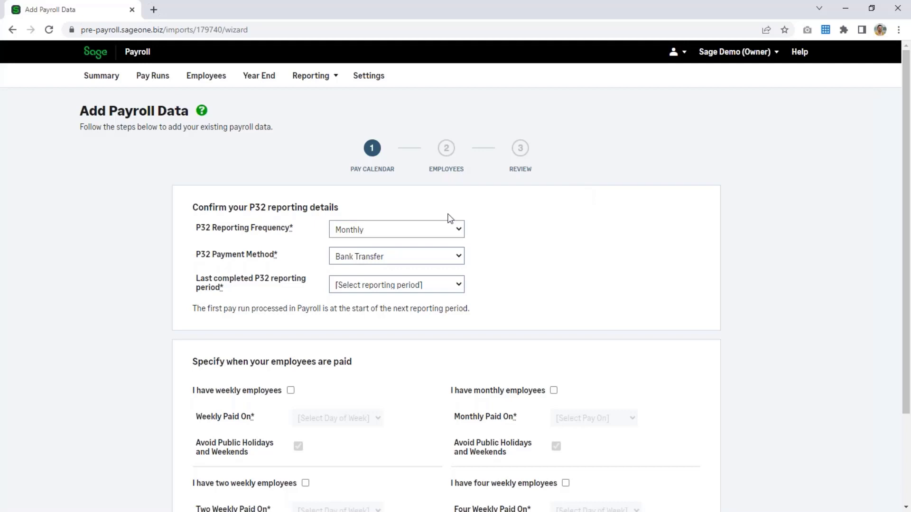
left_click(435, 289)
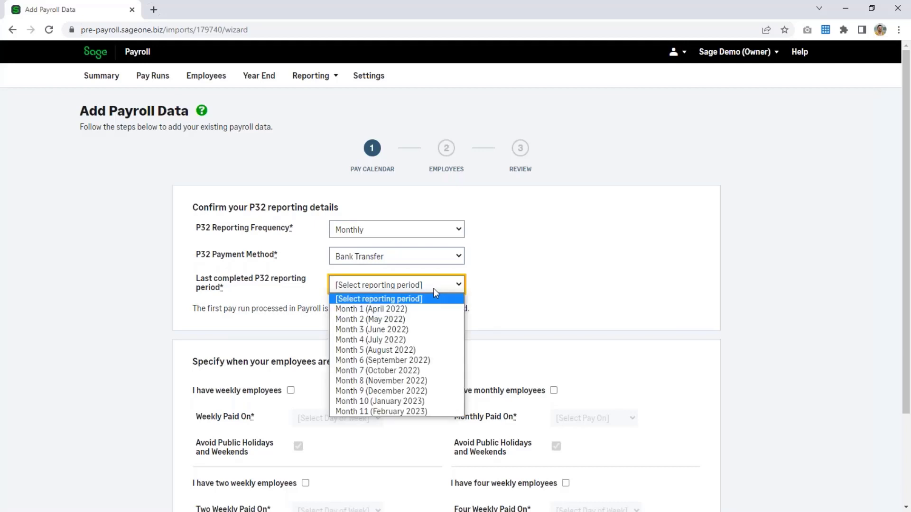
left_click(405, 336)
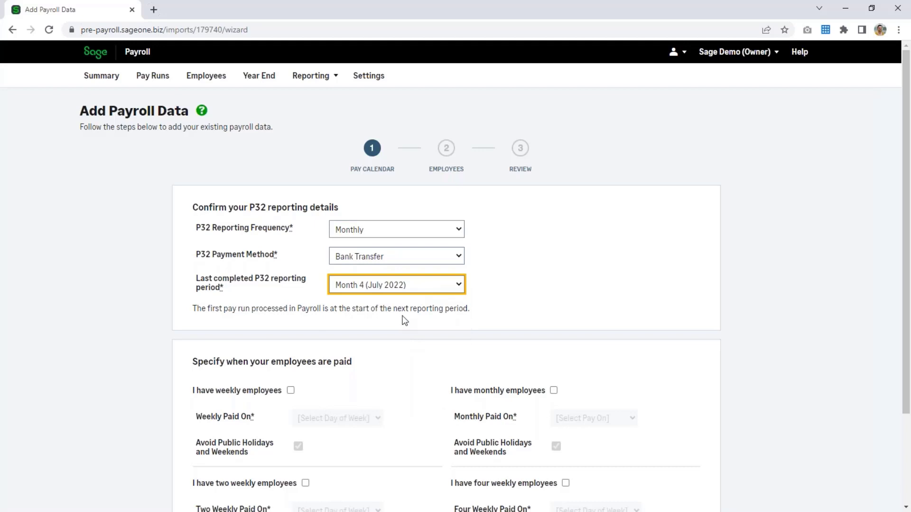
left_click(479, 318)
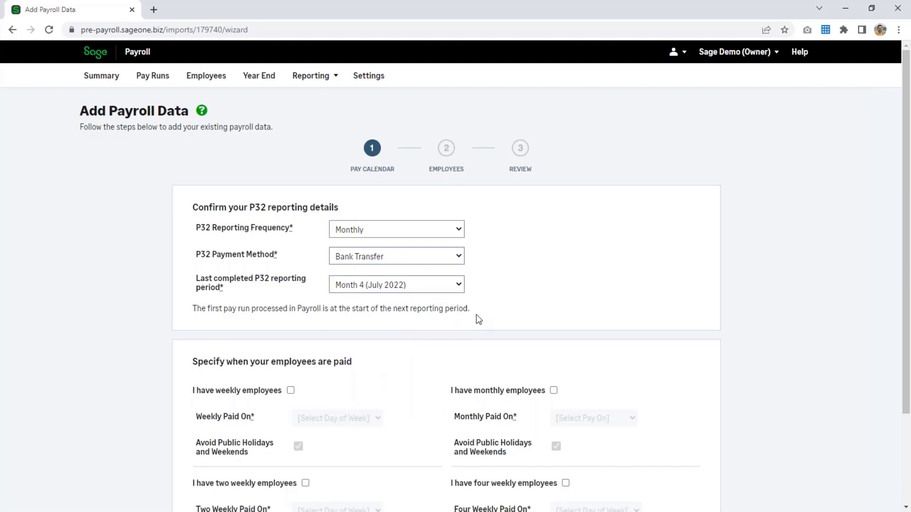
- Set monthly employees to be paid on the 25th, same day of month, without avoiding public holidays and weekends, and continue to the employees stage
scroll(478, 319, "down", 3)
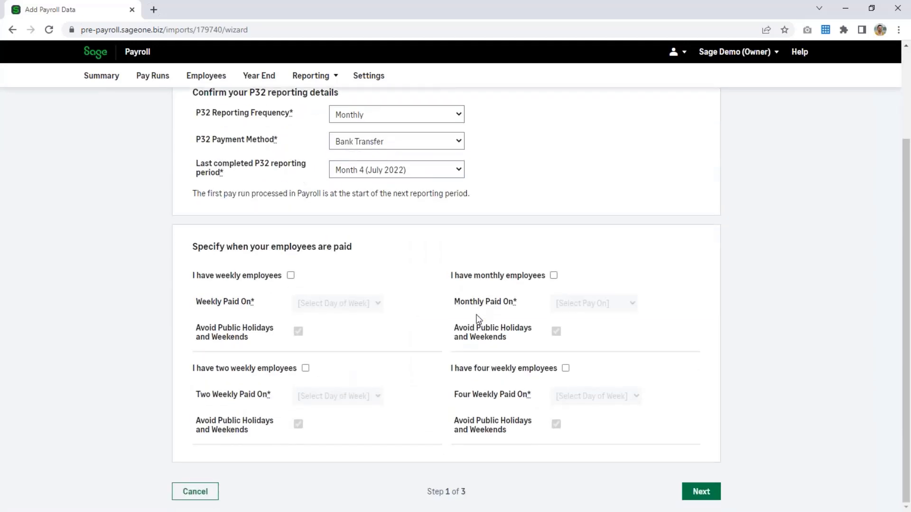
left_click(553, 275)
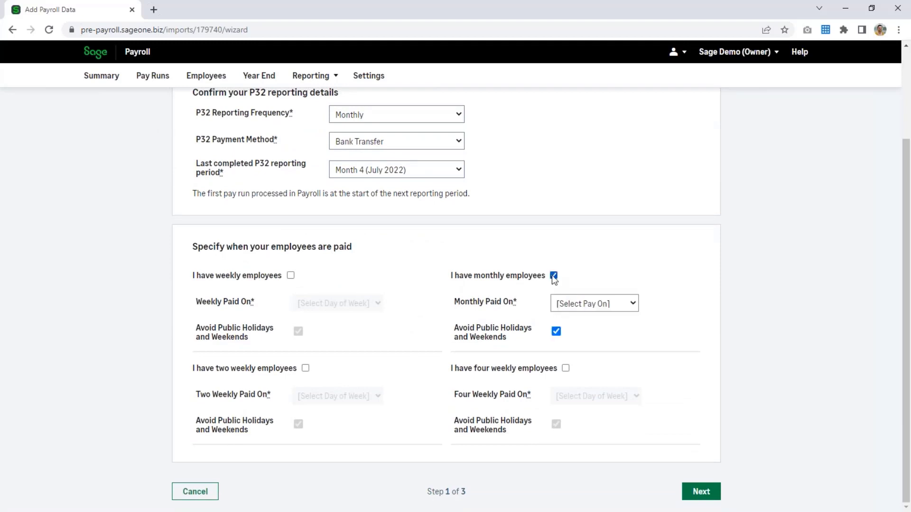
left_click(586, 304)
left_click(586, 325)
left_click(582, 331)
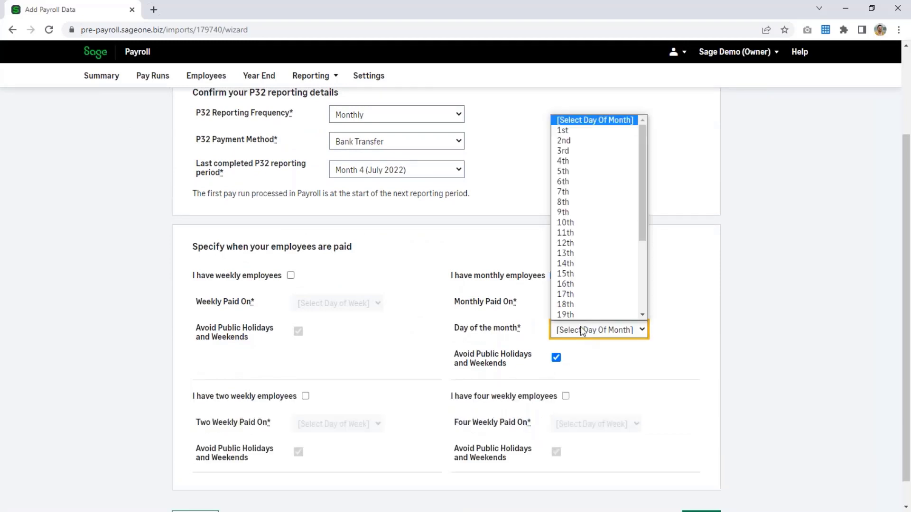
scroll(582, 304, "down", 3)
left_click(581, 264)
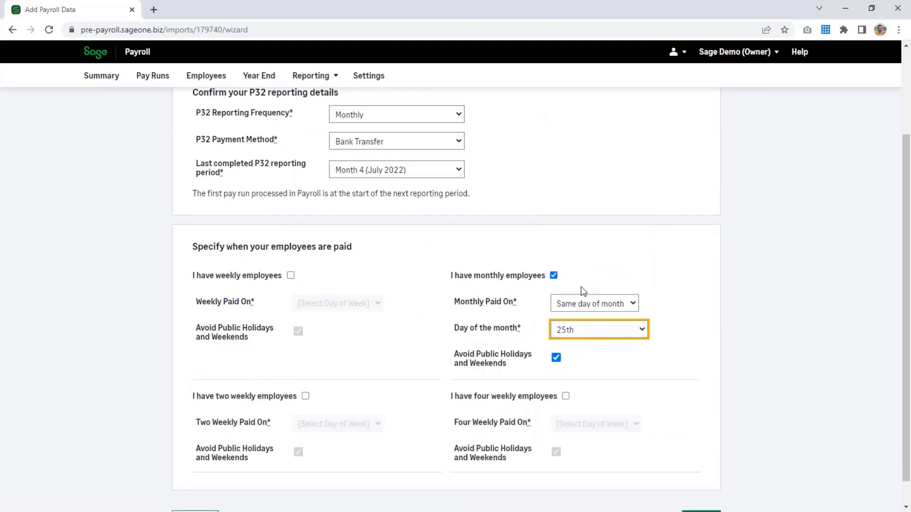
left_click(556, 357)
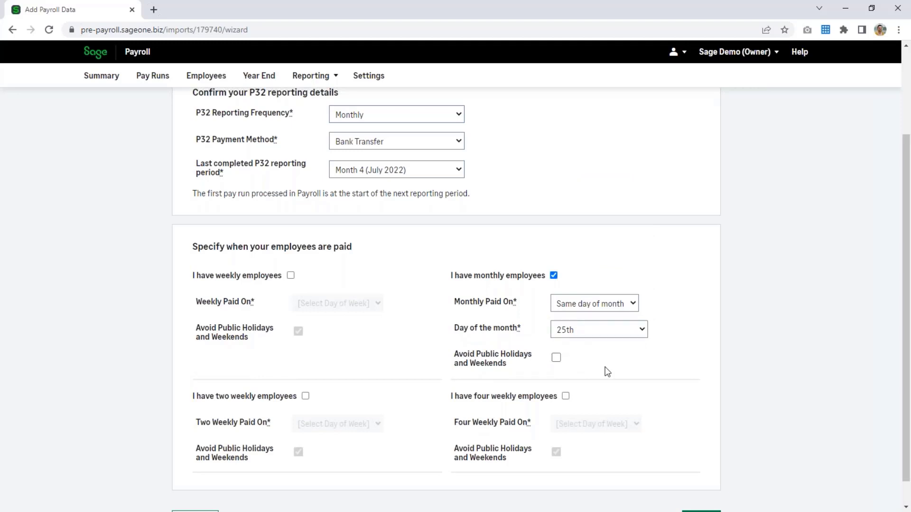
scroll(608, 373, "down", 1)
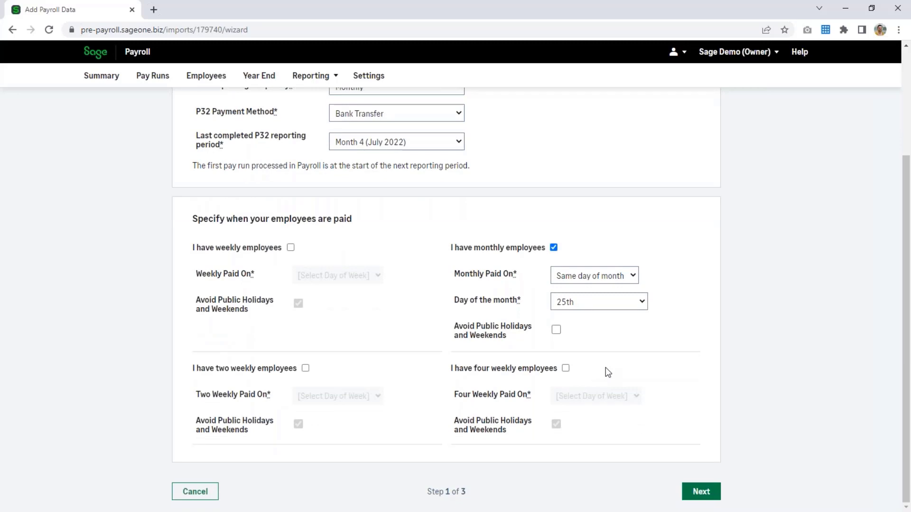
left_click(706, 502)
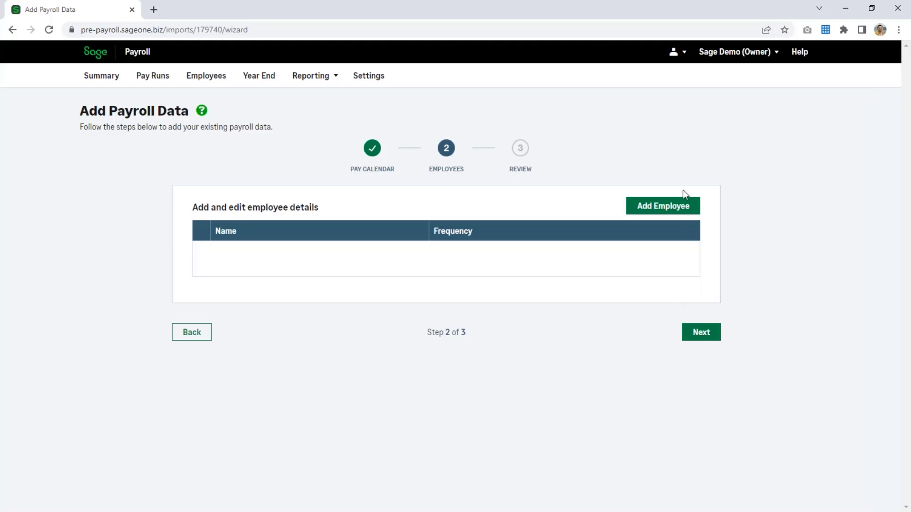
- Start adding an employee with the forename Employee and the surname One
left_click(652, 209)
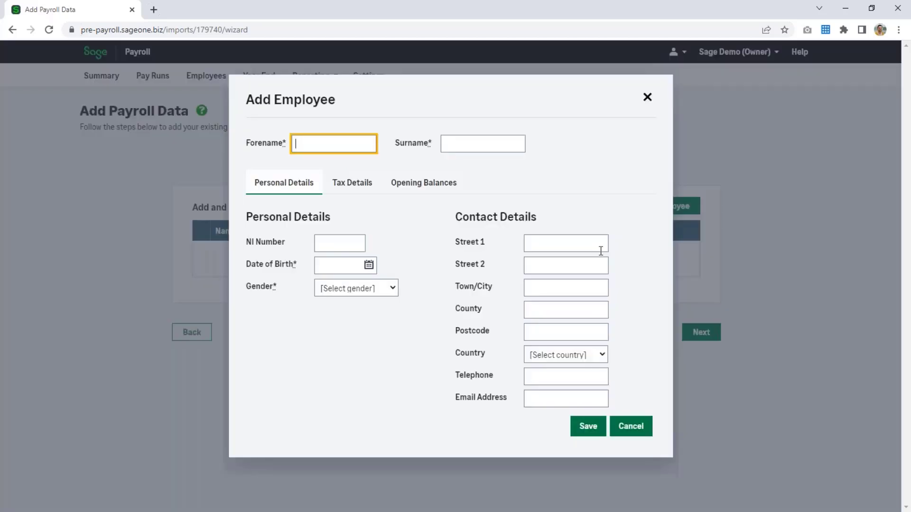
type("Employee")
key("Tab")
type("One")
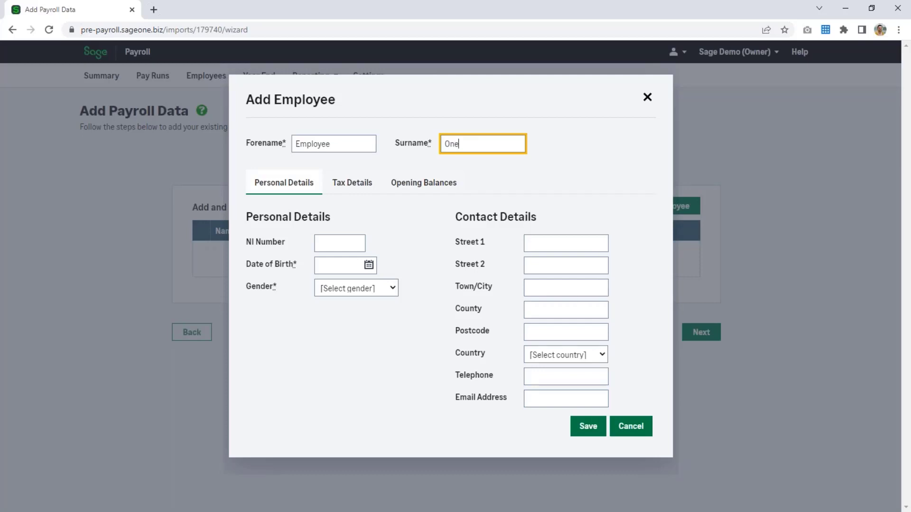
- Enter the employee's NI number and date of birth, and set the gender to Male
left_click(354, 244)
type("AA00001A")
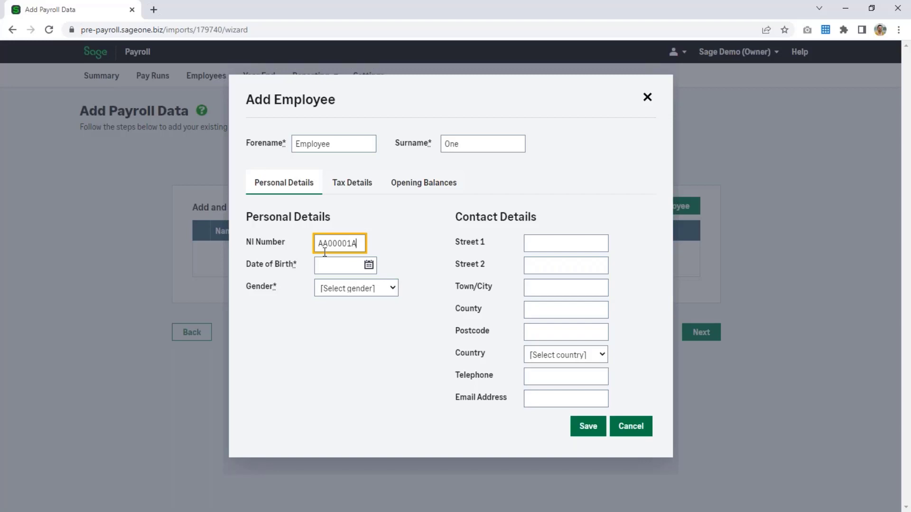
type("0")
key("Tab")
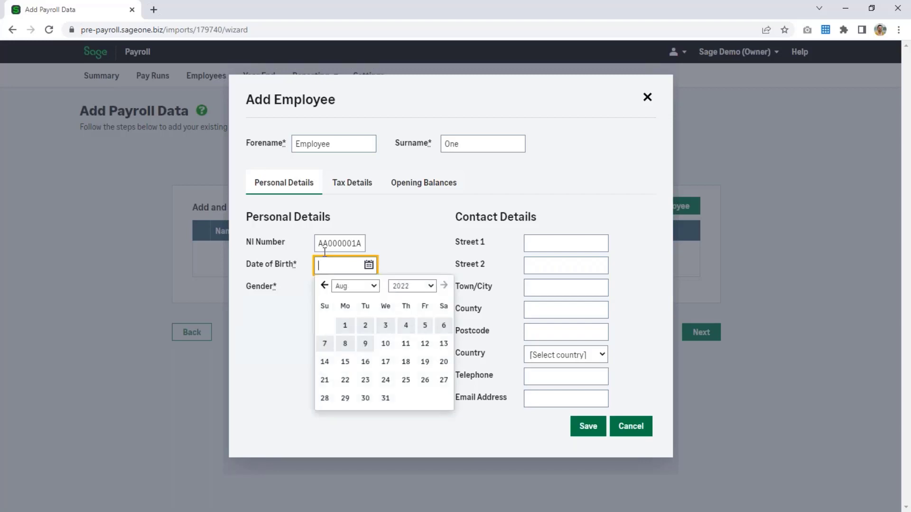
type("09/03/1990")
key("Tab")
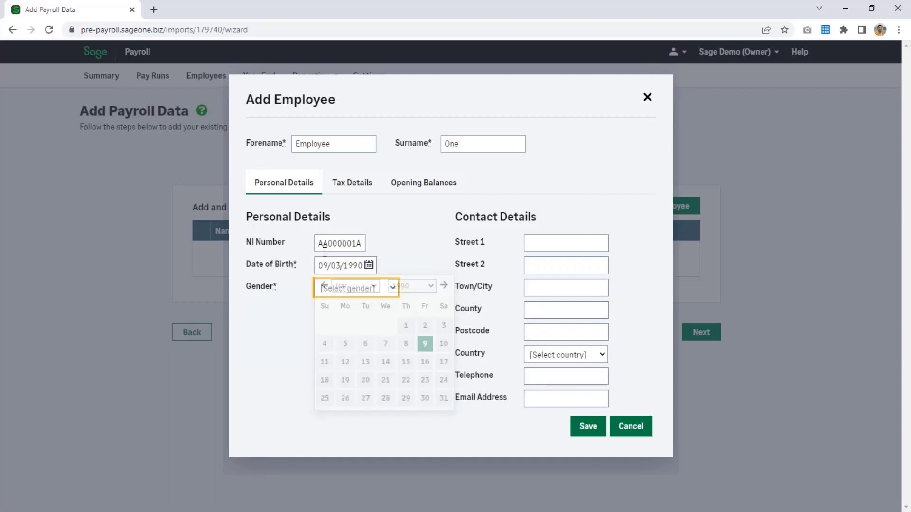
key("m")
key("Tab")
- Enter the employee's street address, town and postcode, leave the county blank, and set the country to United Kingdom
type("1")
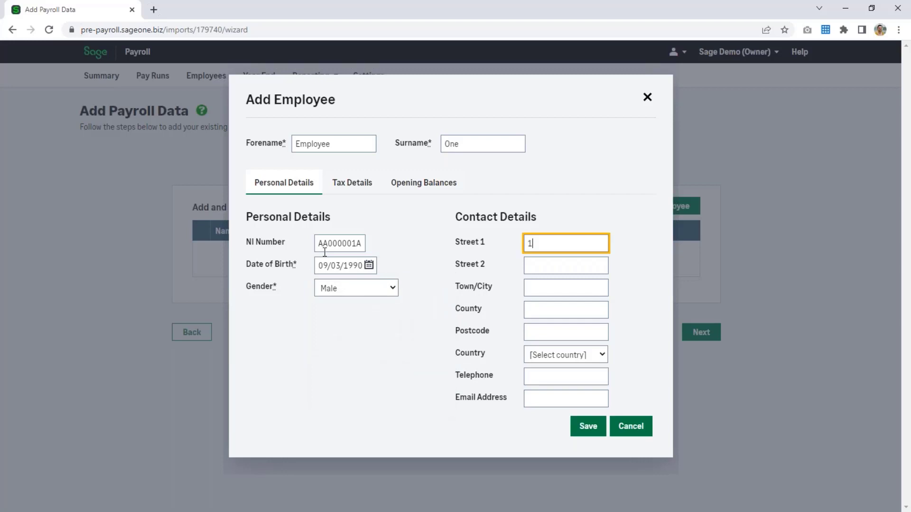
key("Tab")
type("Address")
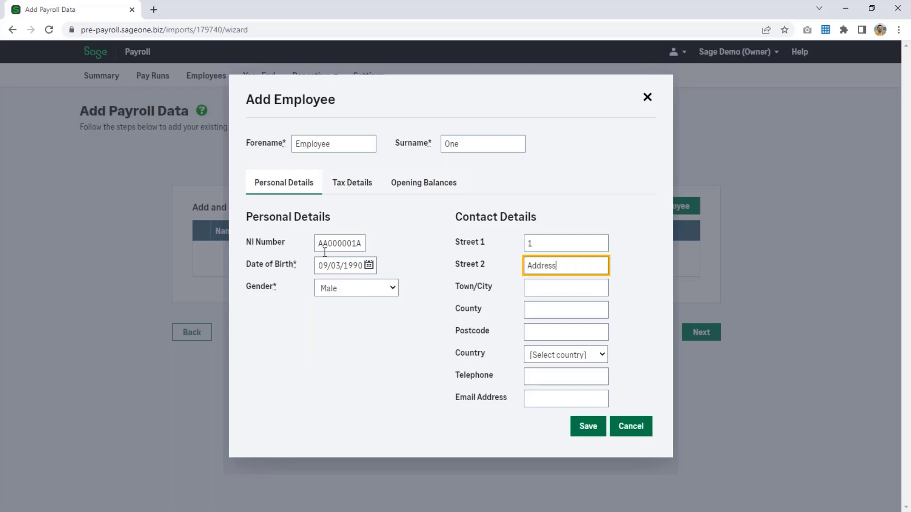
key("Tab")
type("Town")
key("Tab")
key("Tab")
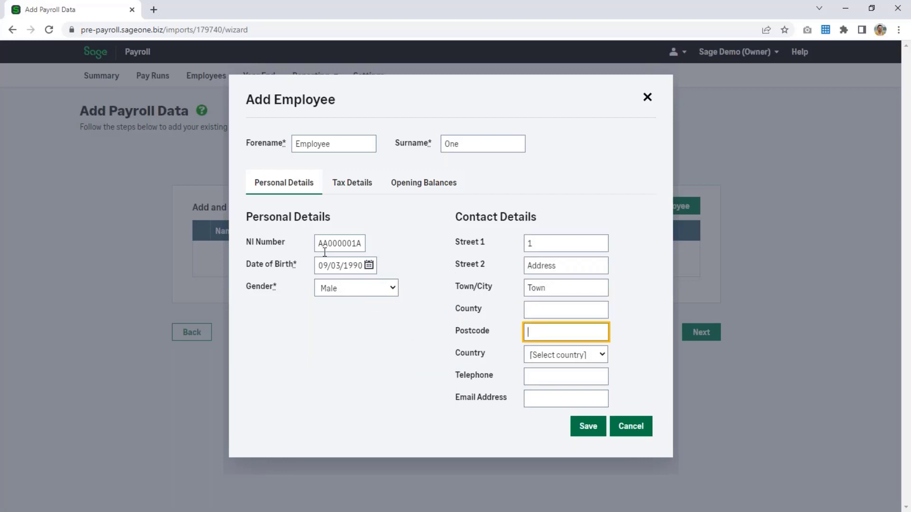
type("NE99 9AZ")
key("Tab")
key("Down")
key("Tab")
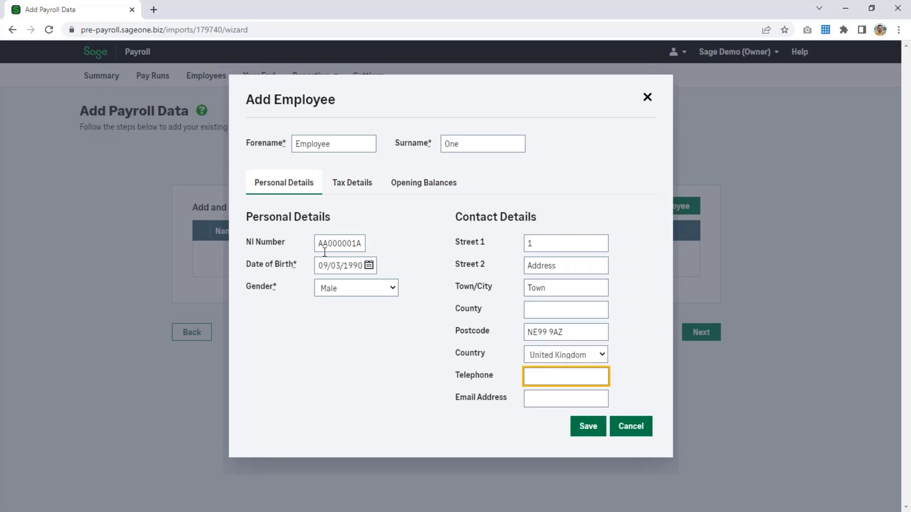
- Set the employment details to a Monthly pay cycle, 30 hrs or more, start date 01/01/2020 and payment by Bank Transfer
left_click(356, 195)
left_click(351, 243)
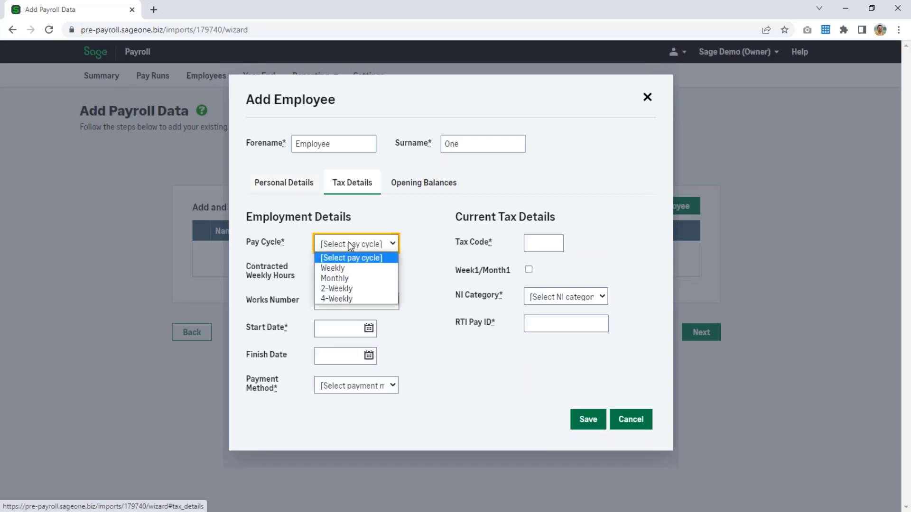
left_click(340, 273)
left_click(340, 274)
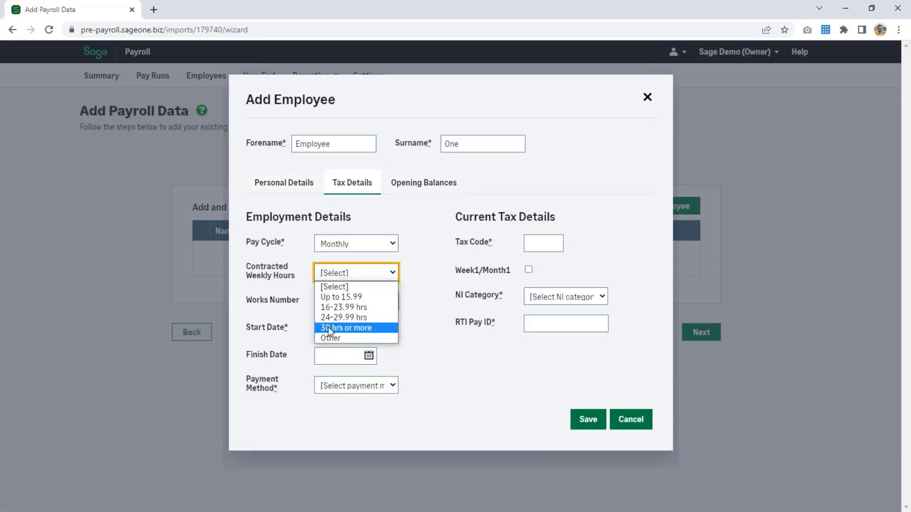
left_click(342, 327)
left_click(330, 328)
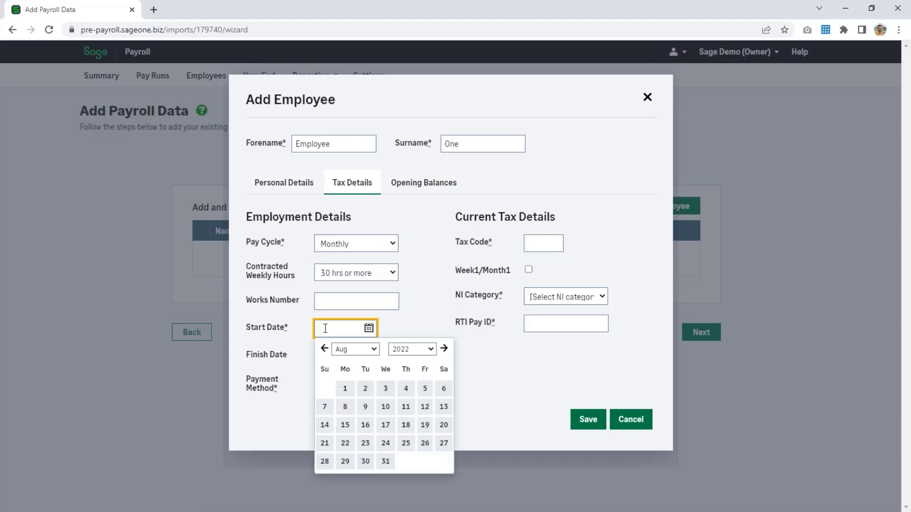
type("01/01/2020")
left_click(426, 320)
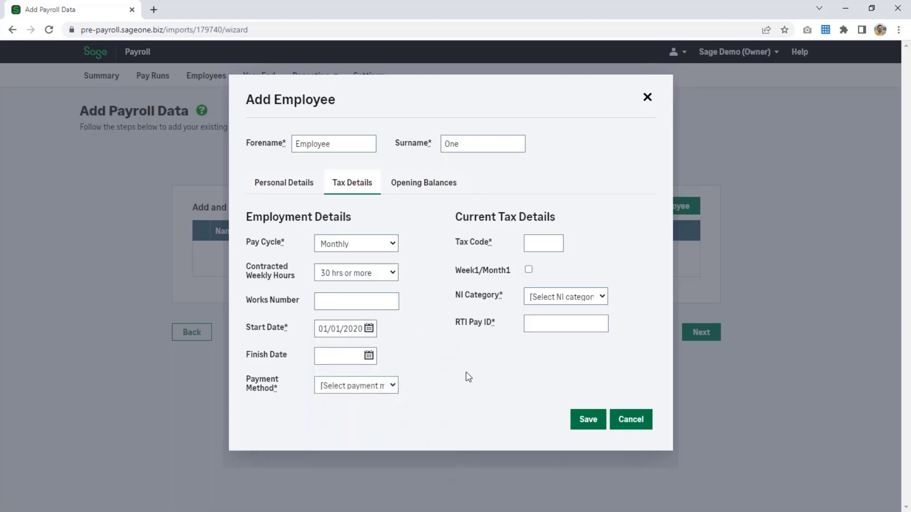
left_click(378, 386)
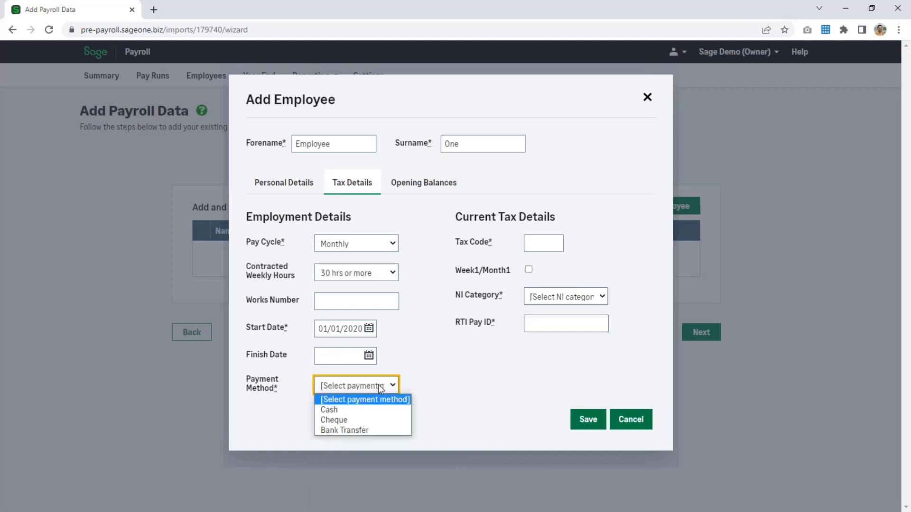
left_click(363, 430)
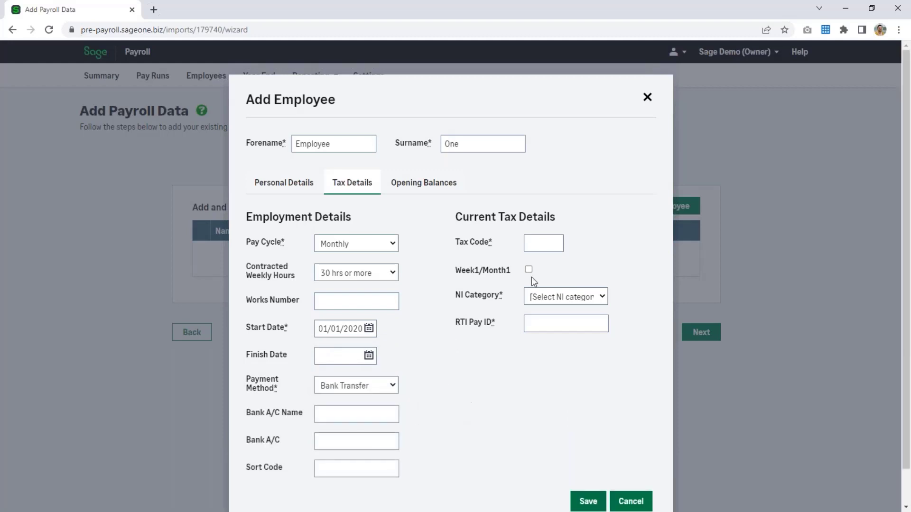
- Set the tax code to 1257L and the NI category to A (Over 21 Standard Rate), and enter the RTI Pay ID
left_click(539, 242)
type("1257L")
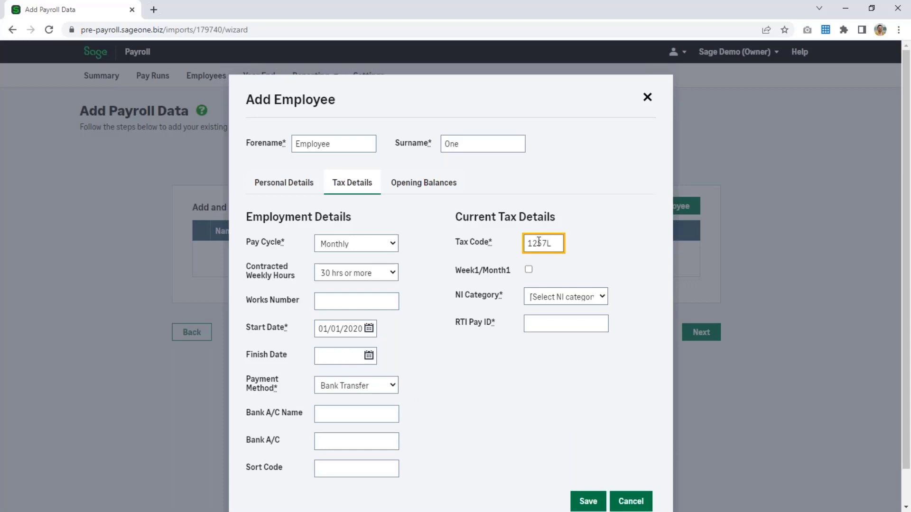
left_click(568, 298)
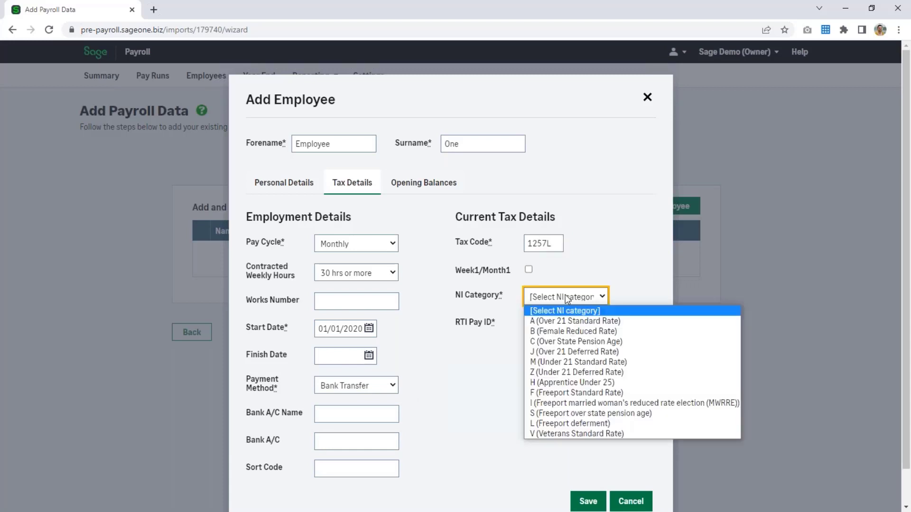
left_click(564, 317)
left_click(555, 324)
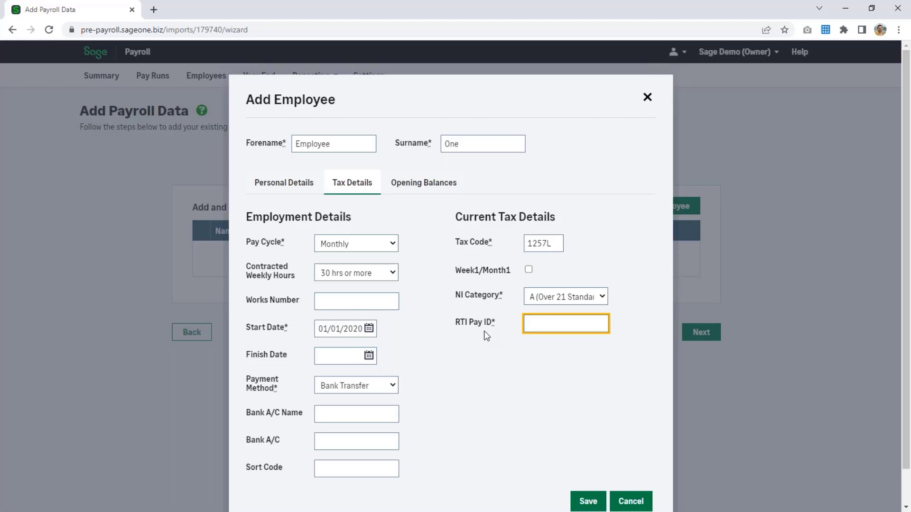
type("0001")
key("Tab")
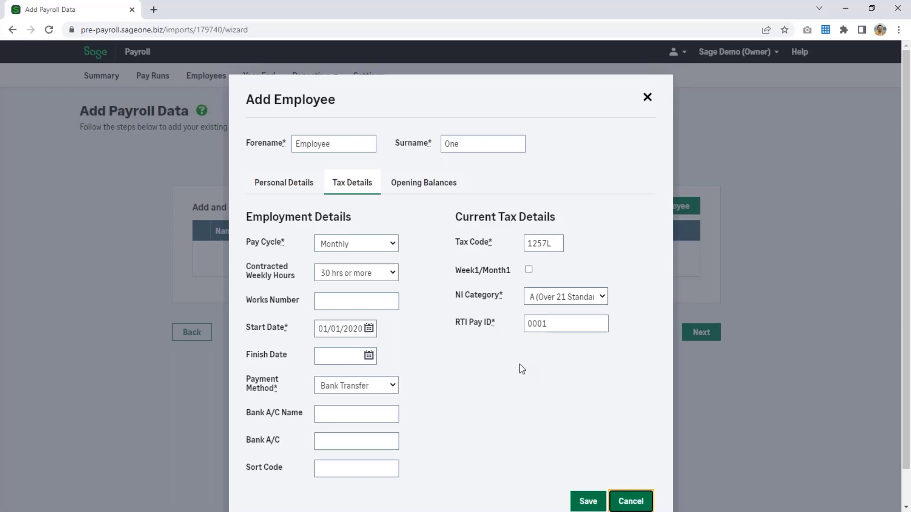
scroll(518, 364, "down", 1)
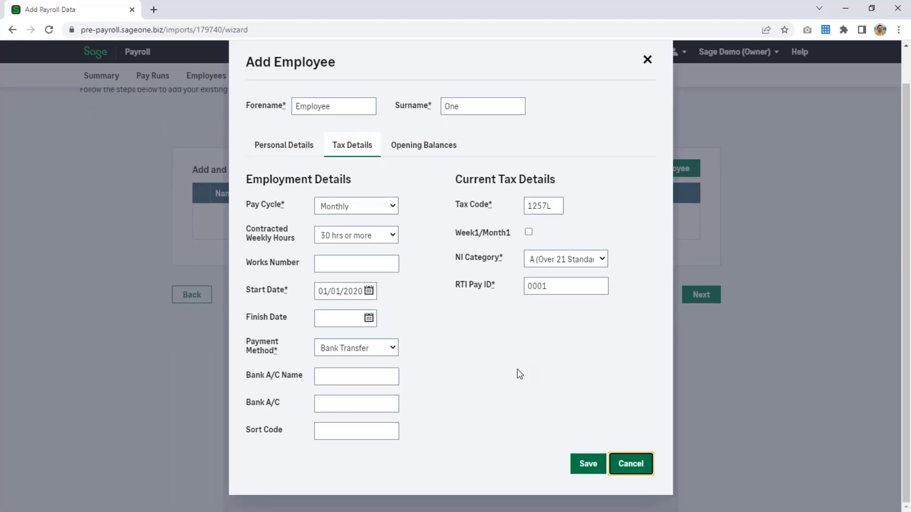
- Mark the employee as paid this tax year in the opening balances and select NI category A for the NIC details
left_click(415, 157)
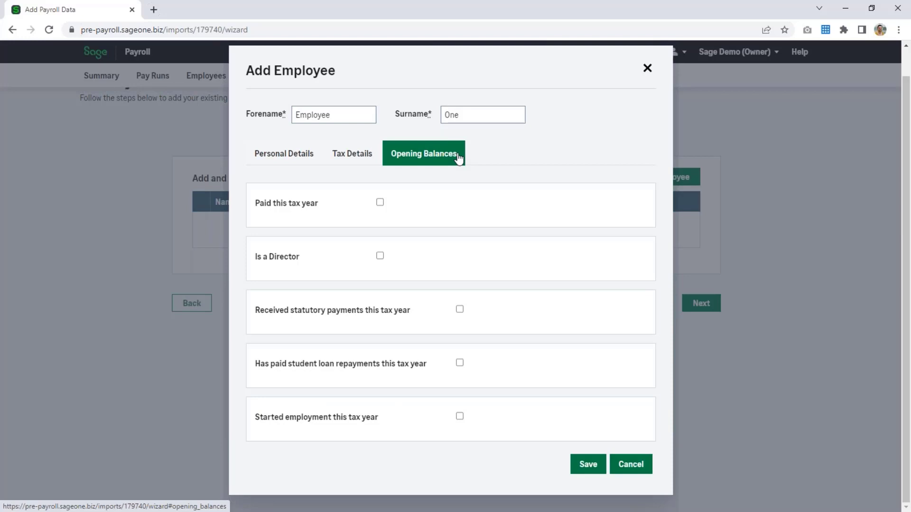
left_click(380, 203)
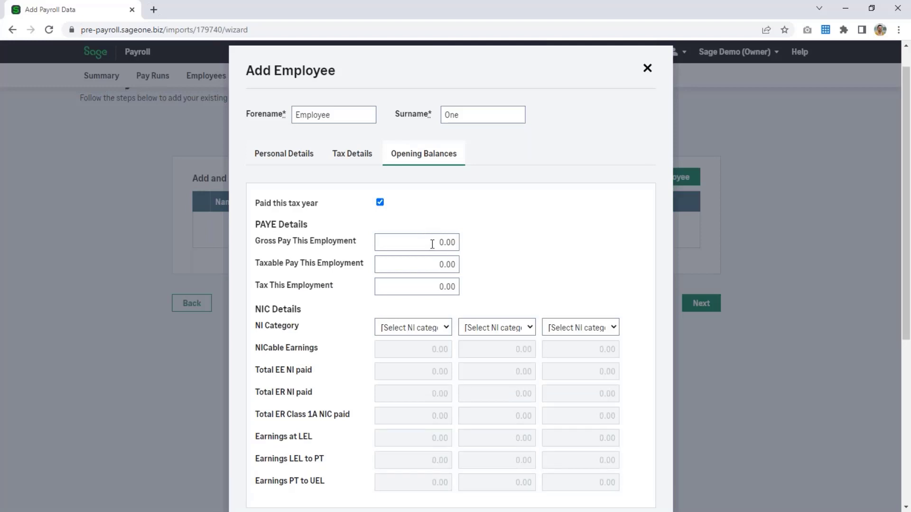
left_click(432, 243)
left_click(427, 266)
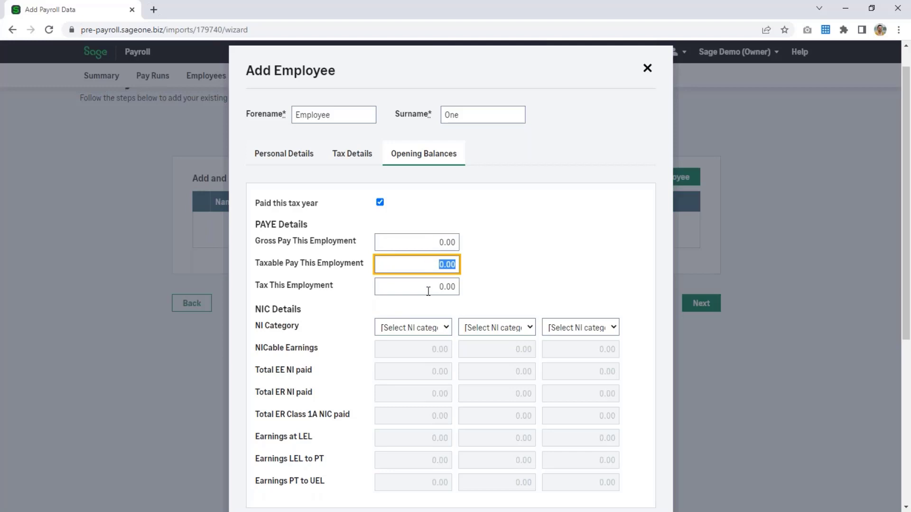
left_click(429, 290)
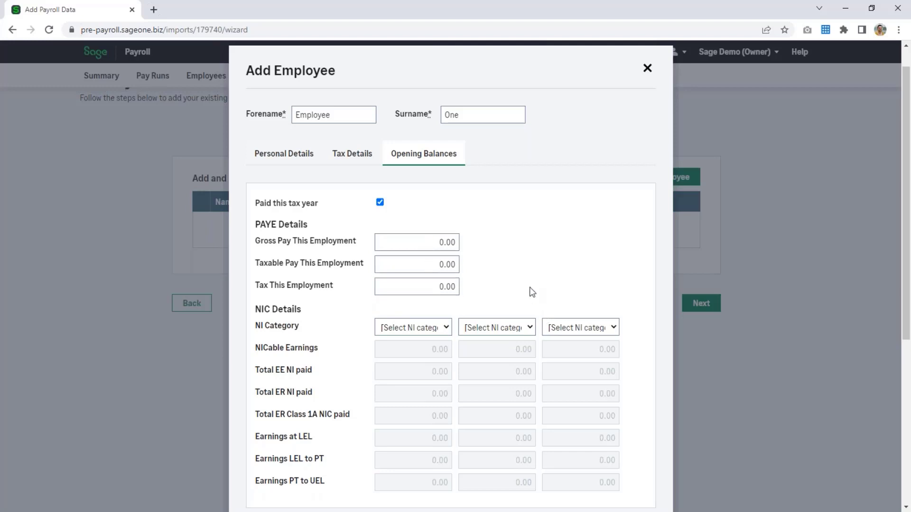
scroll(532, 291, "down", 1)
left_click(442, 270)
left_click(409, 295)
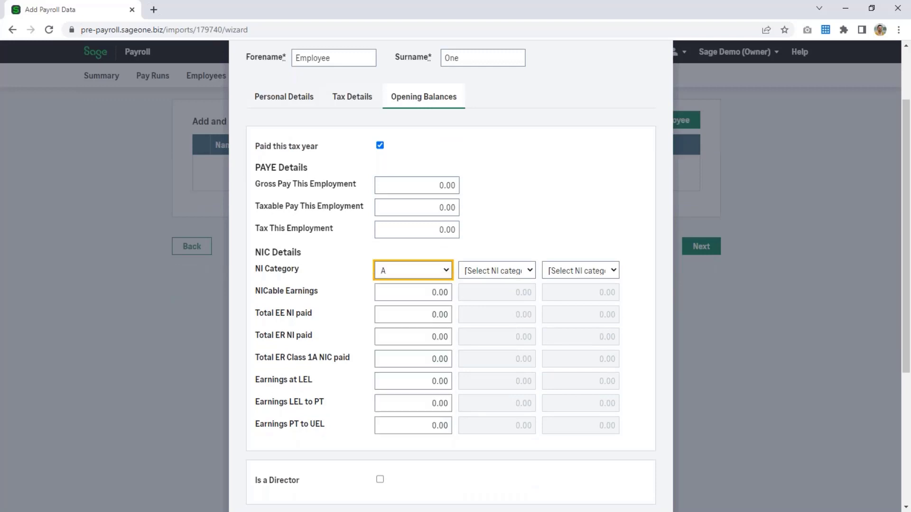
left_click(480, 228)
scroll(541, 237, "down", 1)
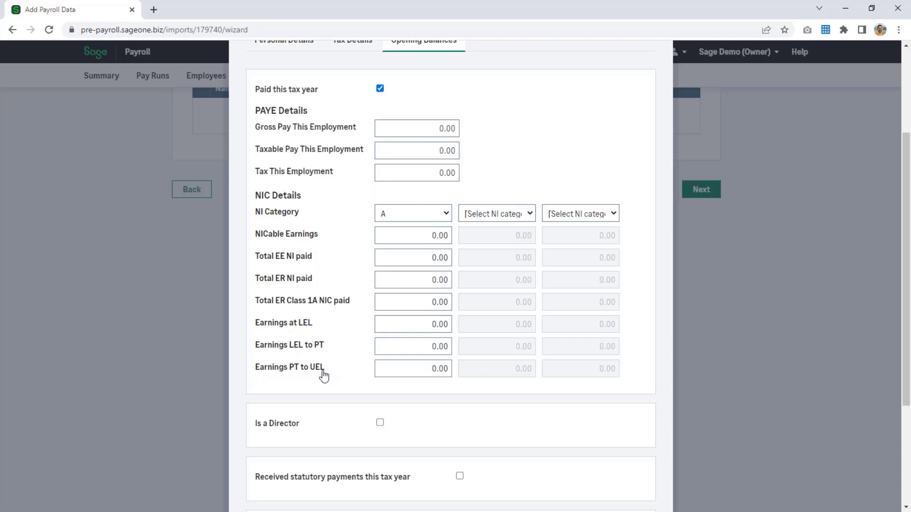
- Examine the opening balance fields for directors, statutory payments and student loan repayments, enabling and clearing each option in turn
scroll(322, 376, "down", 3)
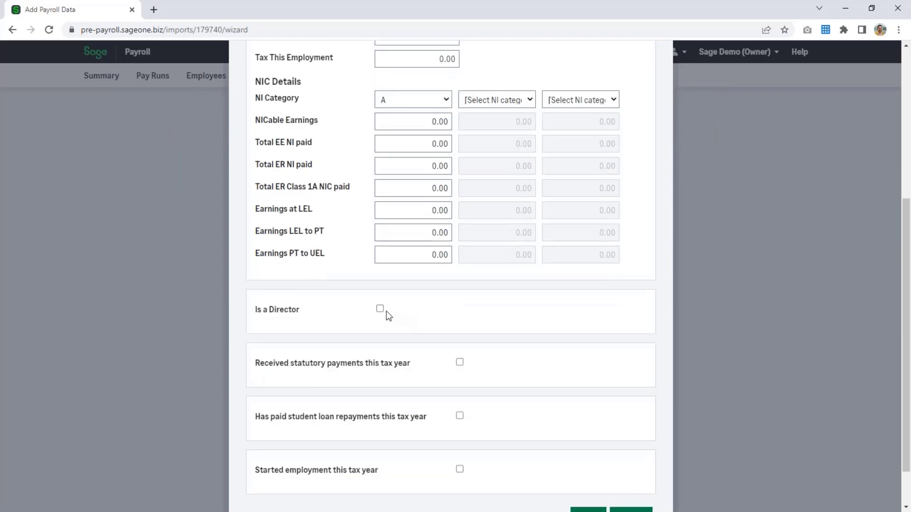
left_click(380, 308)
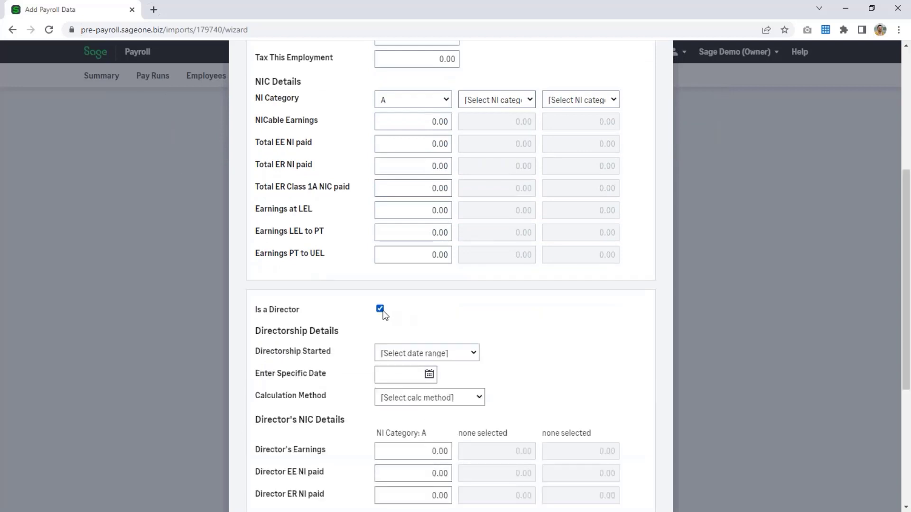
left_click(380, 309)
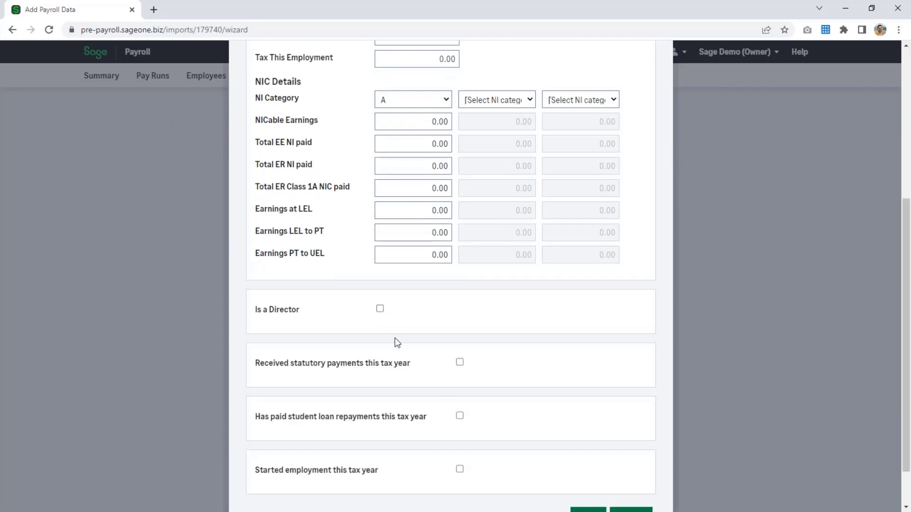
left_click(459, 363)
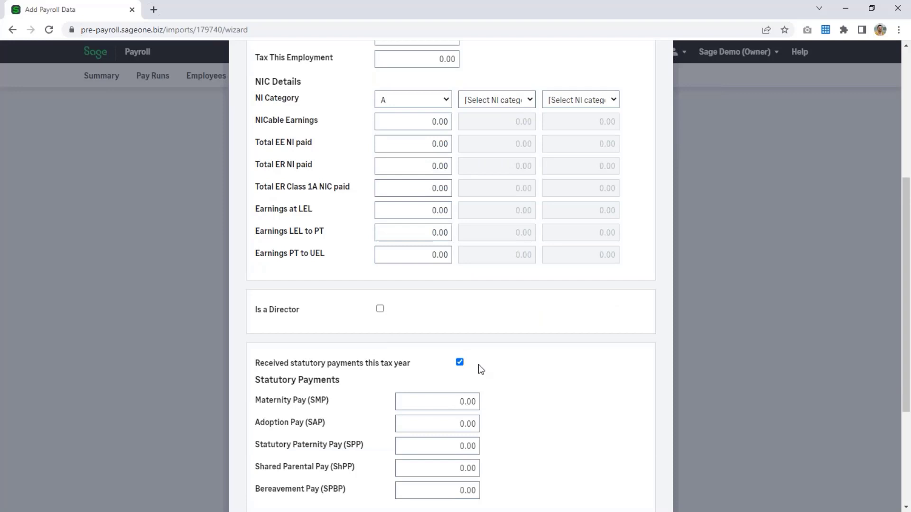
scroll(481, 370, "down", 1)
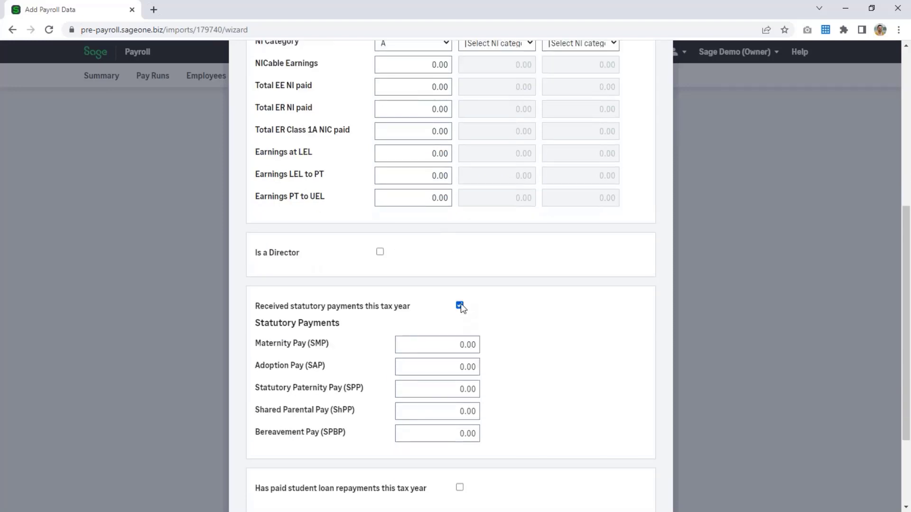
left_click(459, 305)
left_click(460, 363)
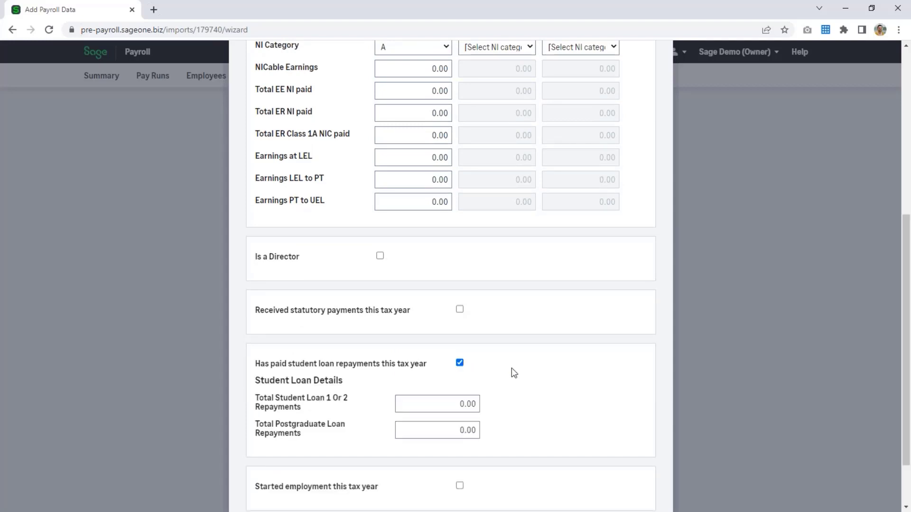
left_click(460, 364)
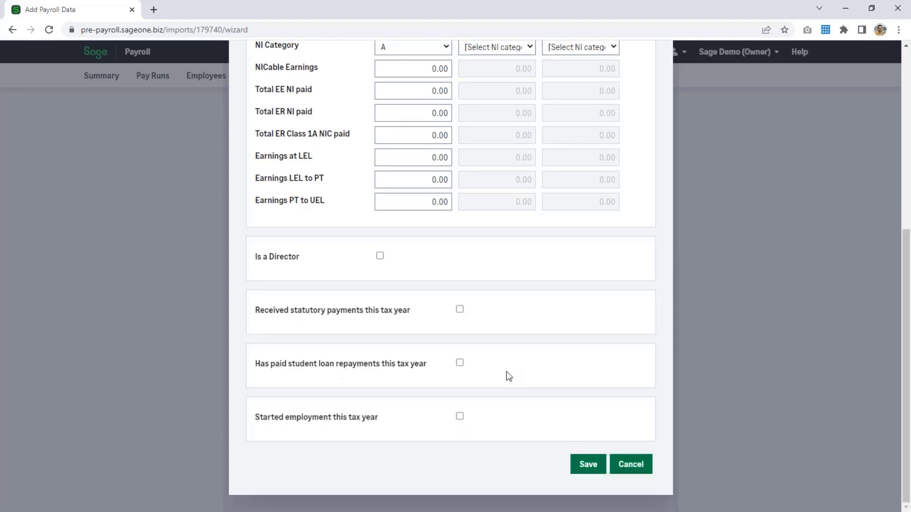
- Mark the employee as having started employment this tax year and set the starting basis to Employee declaration: P45
left_click(459, 416)
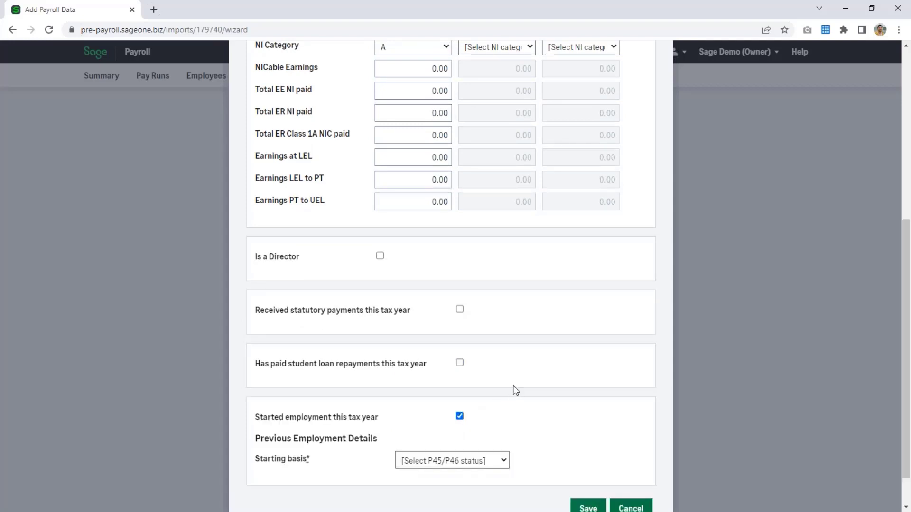
scroll(515, 390, "down", 1)
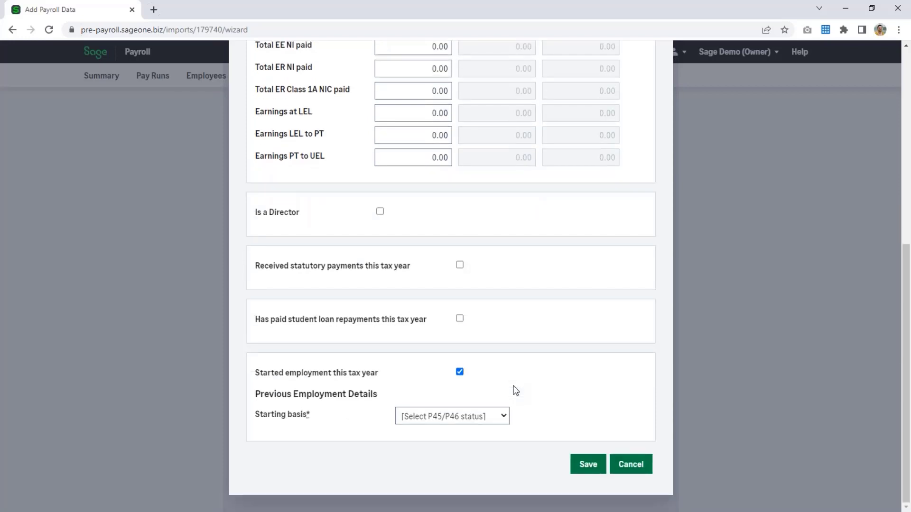
left_click(484, 417)
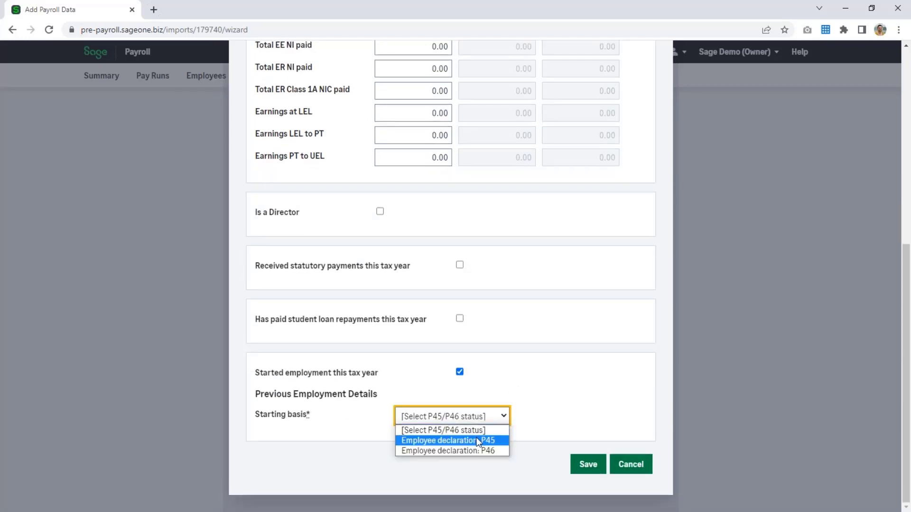
left_click(477, 439)
left_click(545, 442)
scroll(548, 441, "down", 1)
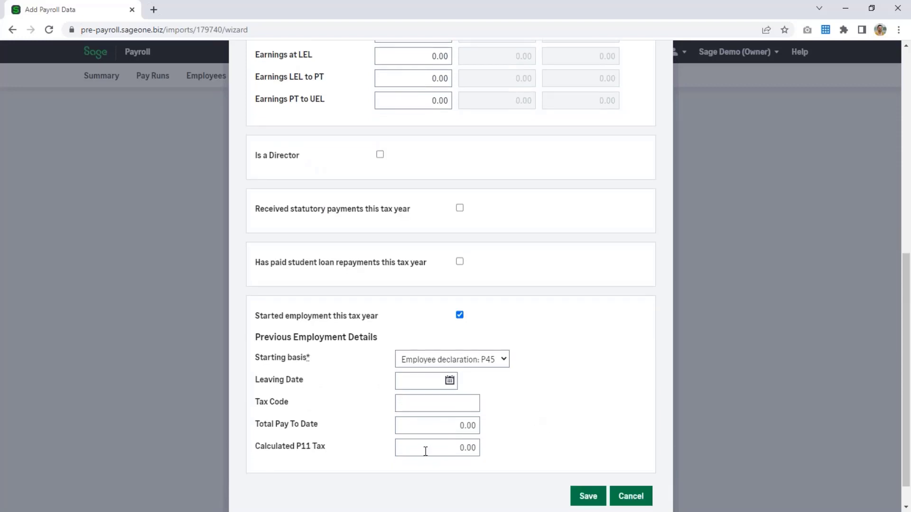
- Clear the option for employment started this tax year and save the employee's opening balances
left_click(460, 315)
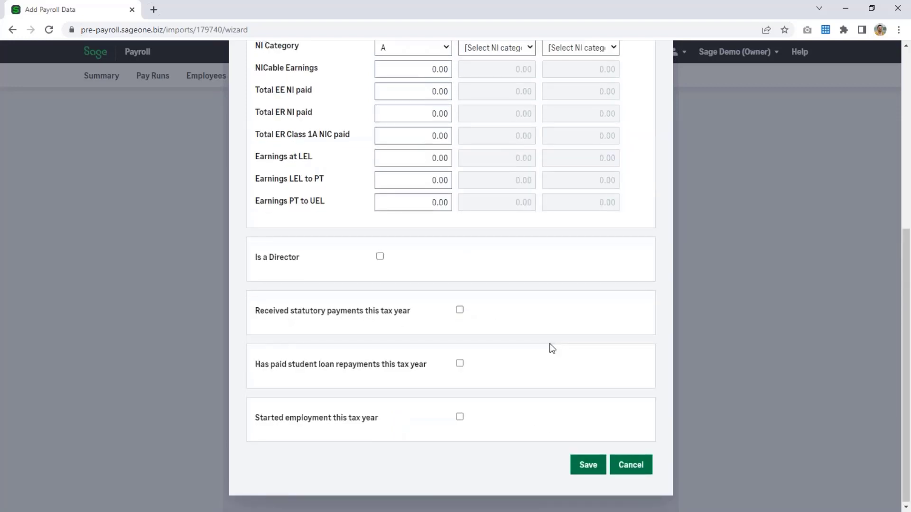
scroll(552, 349, "up", 7)
scroll(552, 349, "down", 6)
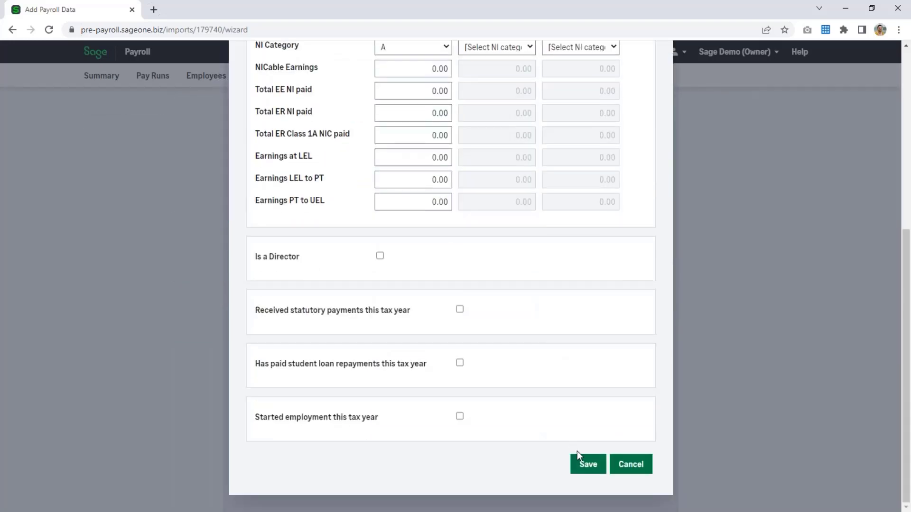
left_click(581, 463)
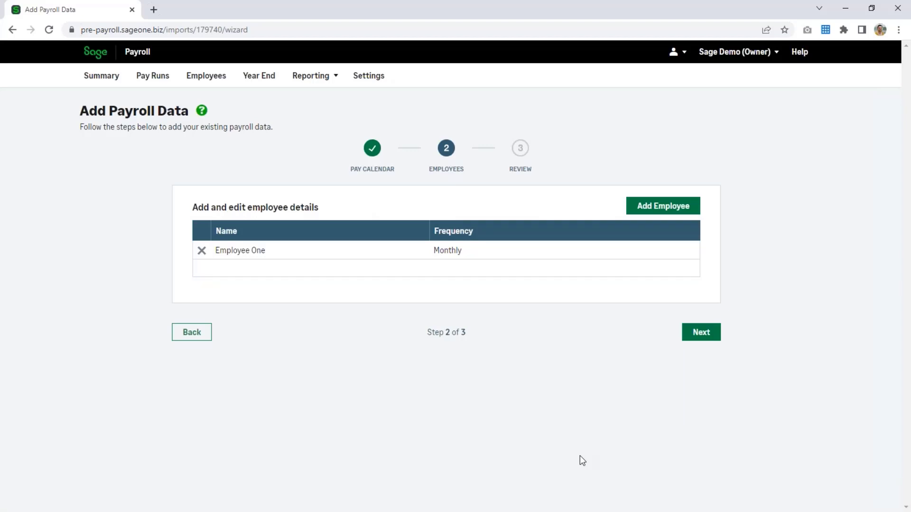
- Submit the migration of the entered employee and finish the migration's follow-up task list
left_click(701, 334)
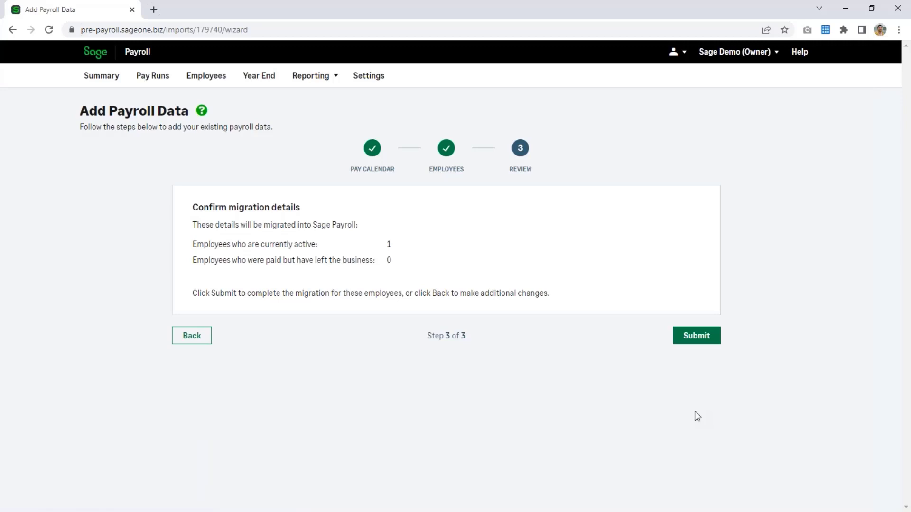
left_click(714, 337)
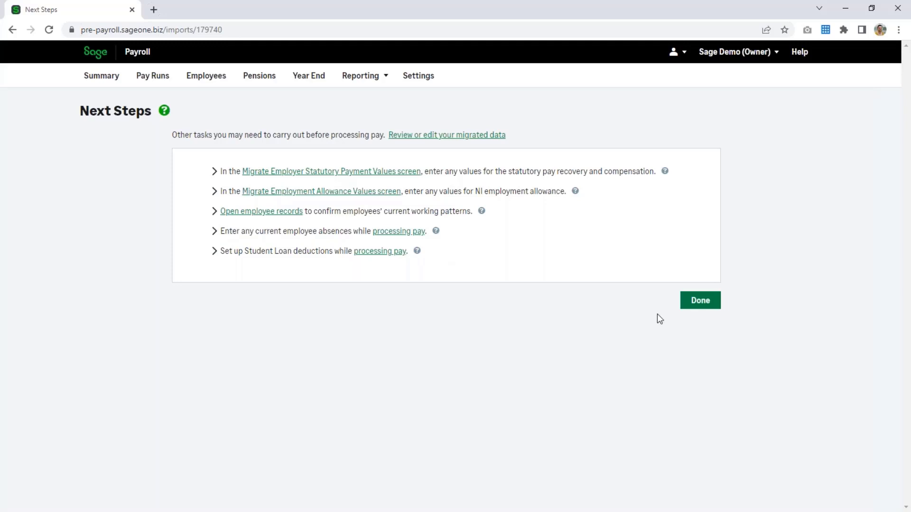
left_click(714, 308)
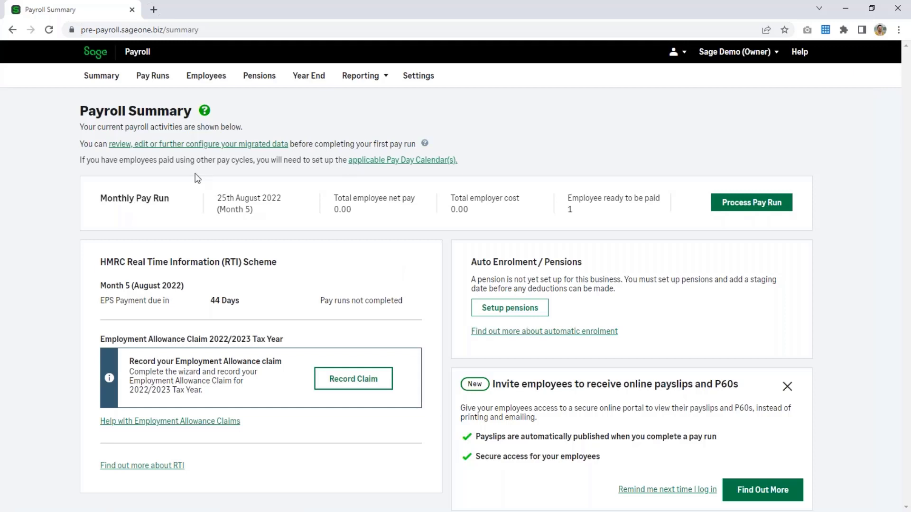
- Review the migrated pay calendar and employee list, and leave the migration wizard for the payroll summary
left_click(211, 147)
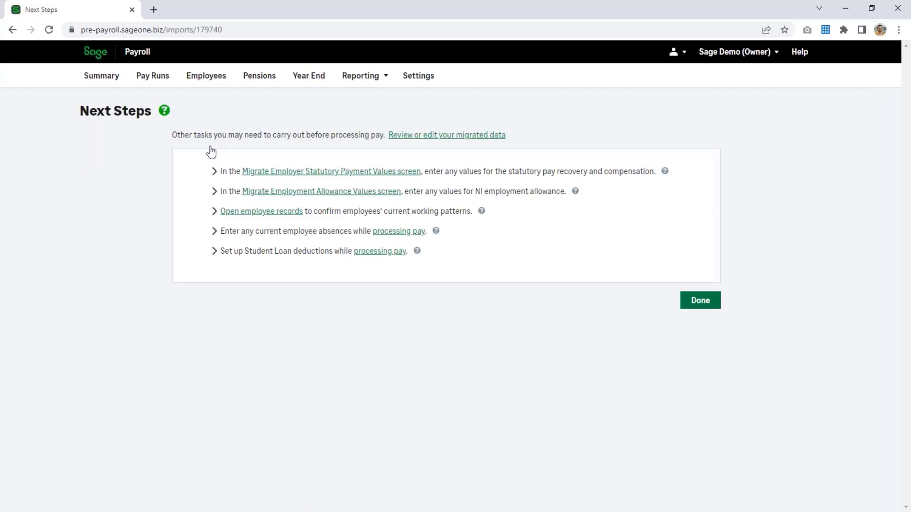
left_click(444, 137)
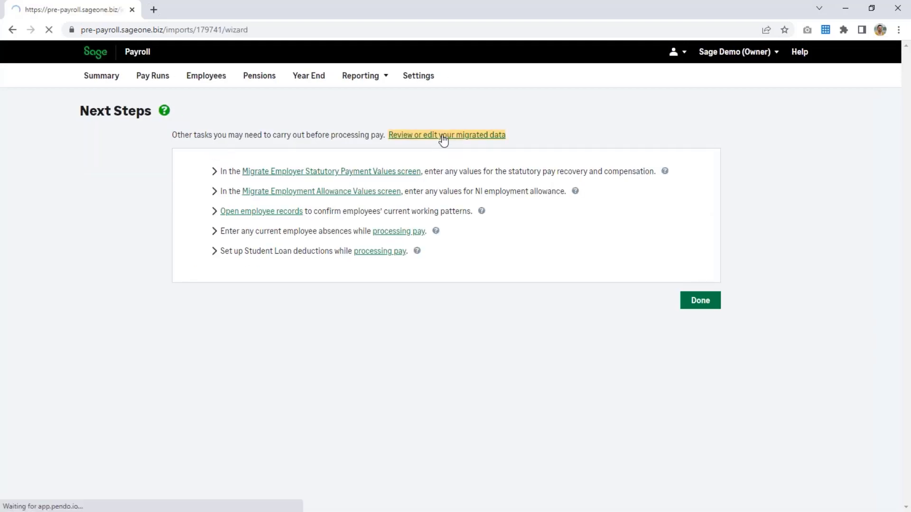
scroll(543, 234, "down", 3)
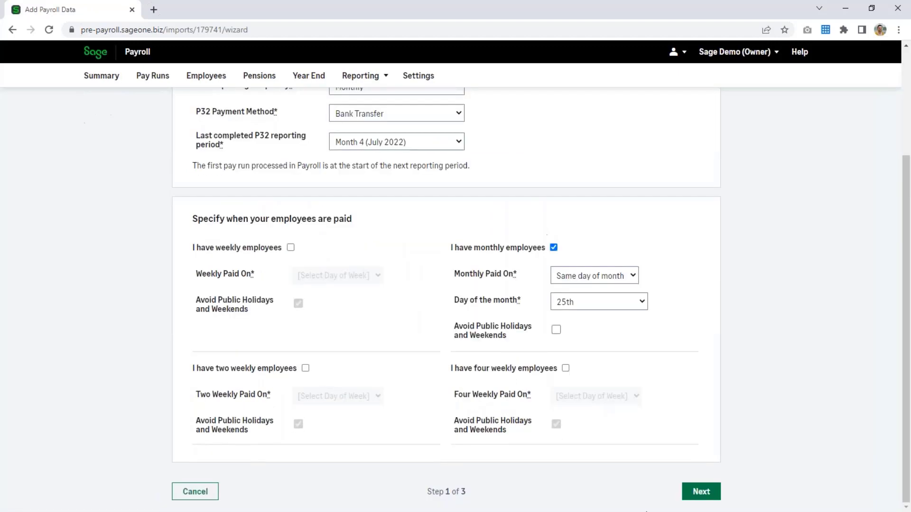
left_click(697, 492)
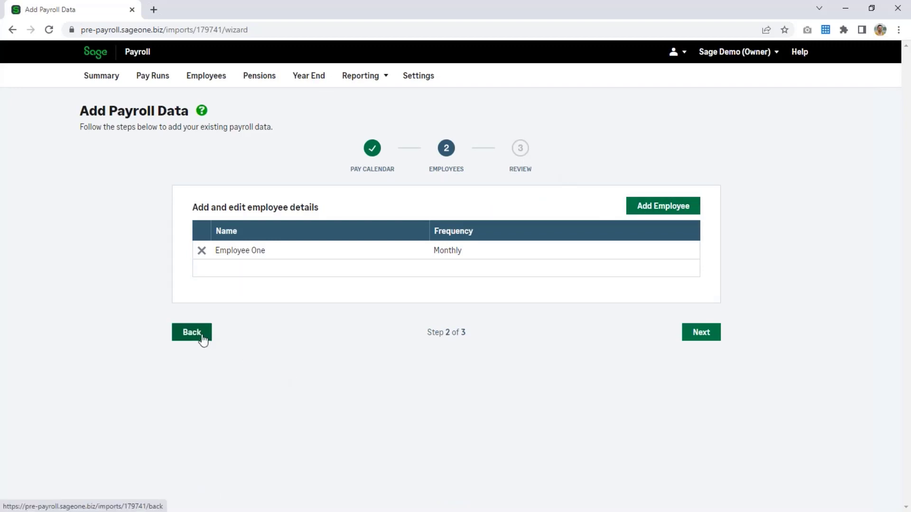
left_click(101, 75)
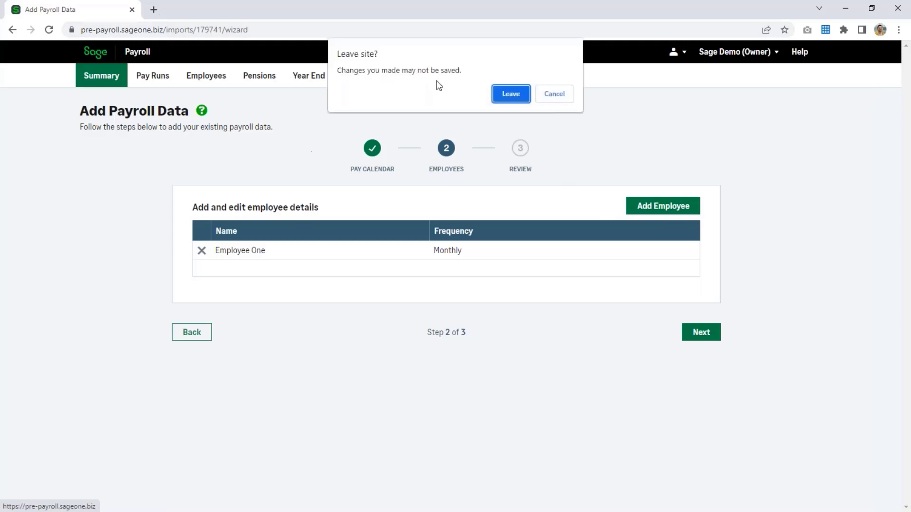
left_click(517, 94)
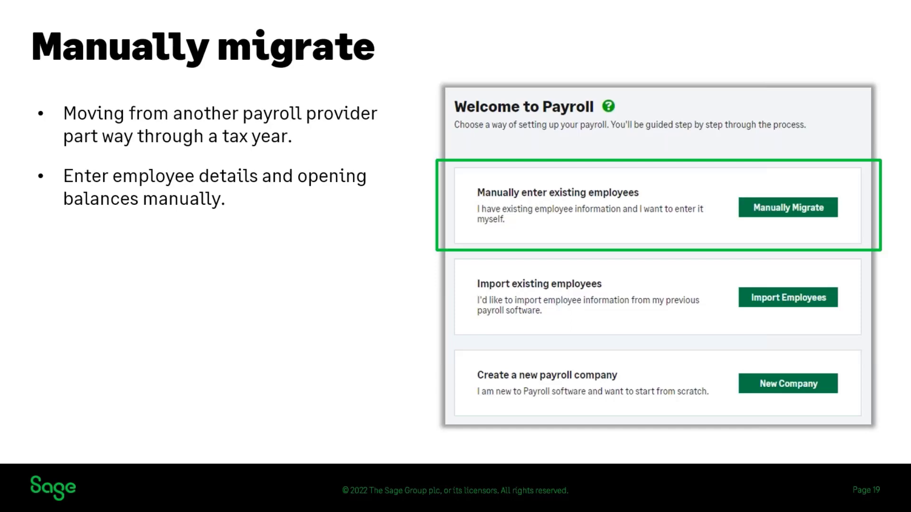
key("Right")
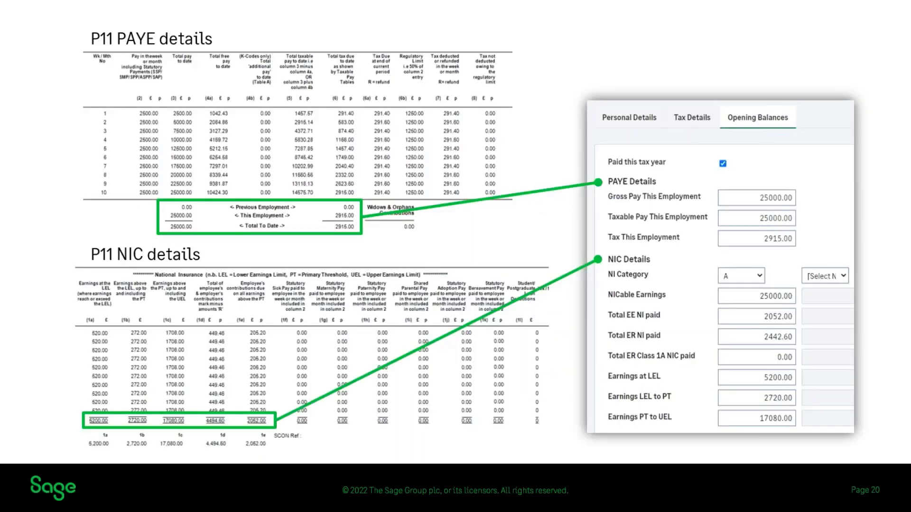
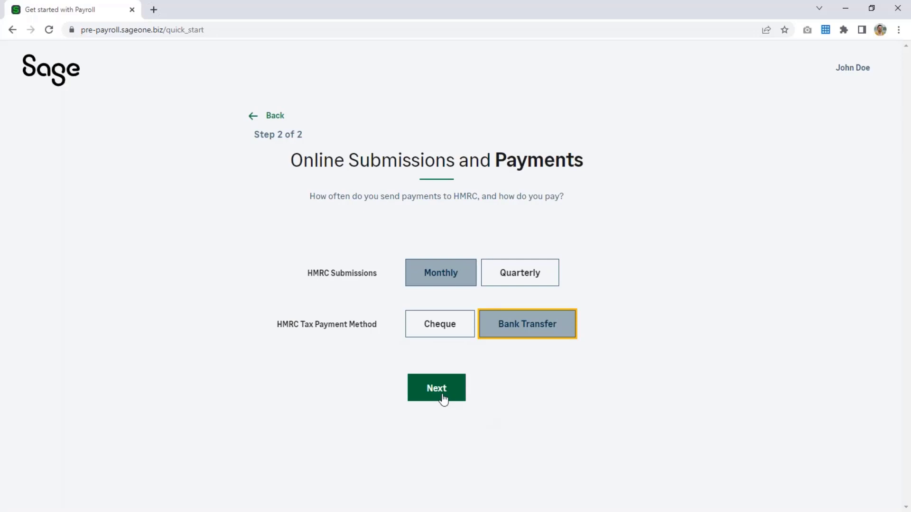
- Confirm monthly HMRC submissions with bank transfer payments, and start the employee import up to the FPS upload stage
left_click(442, 396)
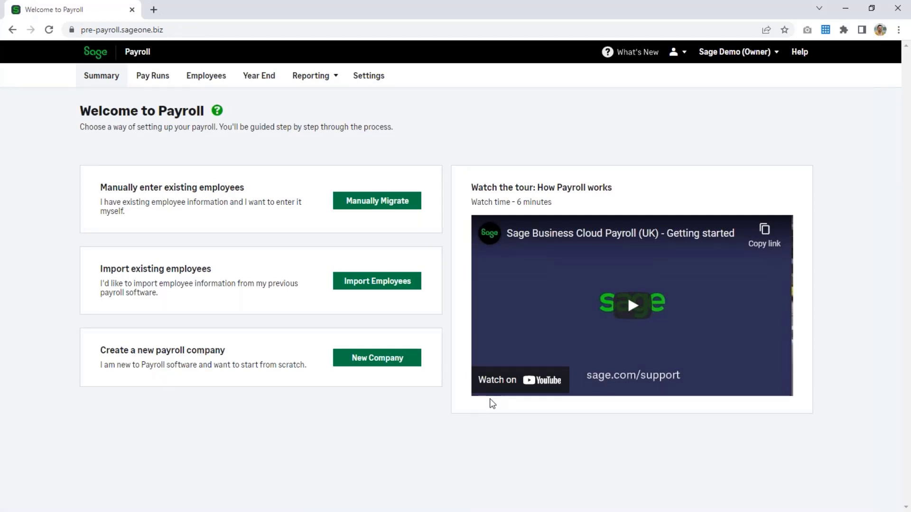
left_click(373, 282)
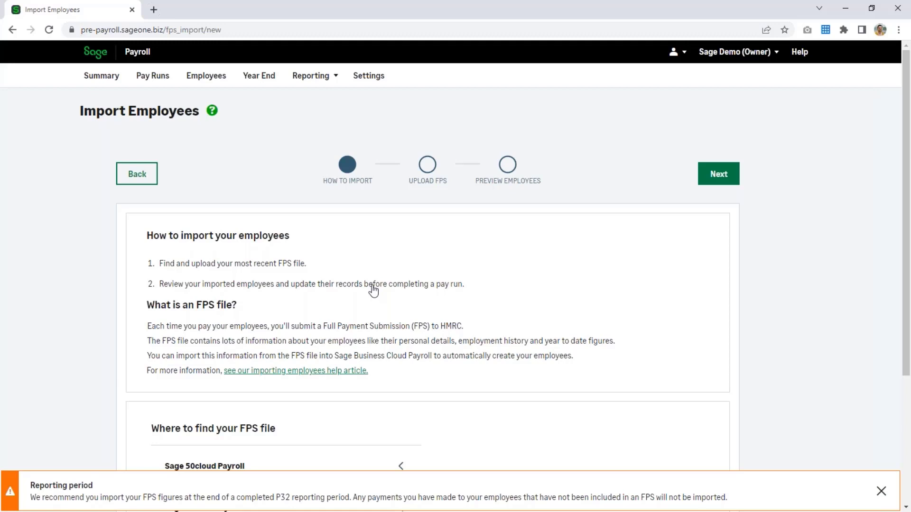
scroll(374, 290, "down", 3)
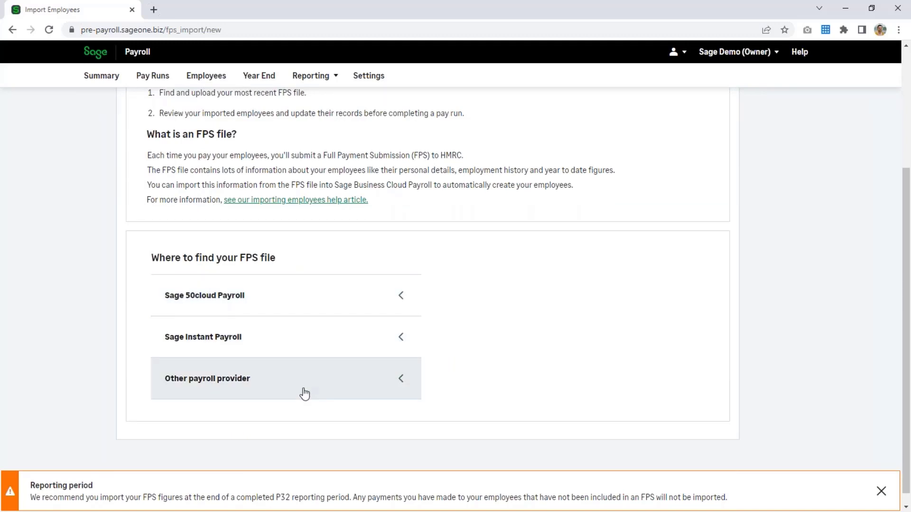
scroll(304, 394, "up", 4)
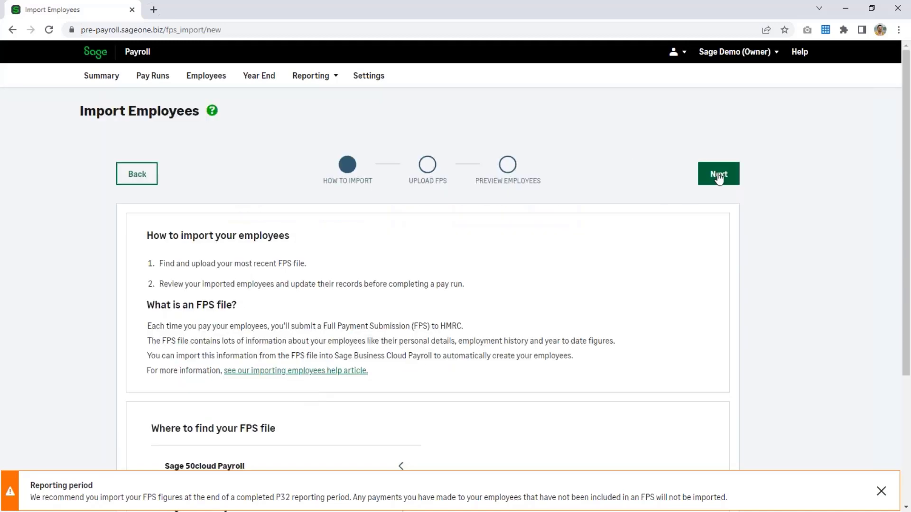
left_click(719, 174)
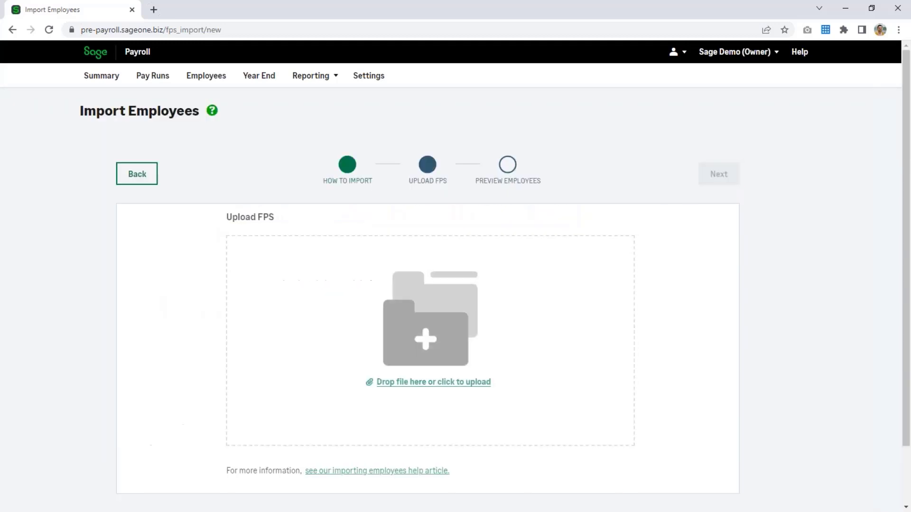
- Upload FPS.xml from the Desktop as the file for the employee import
left_click(449, 345)
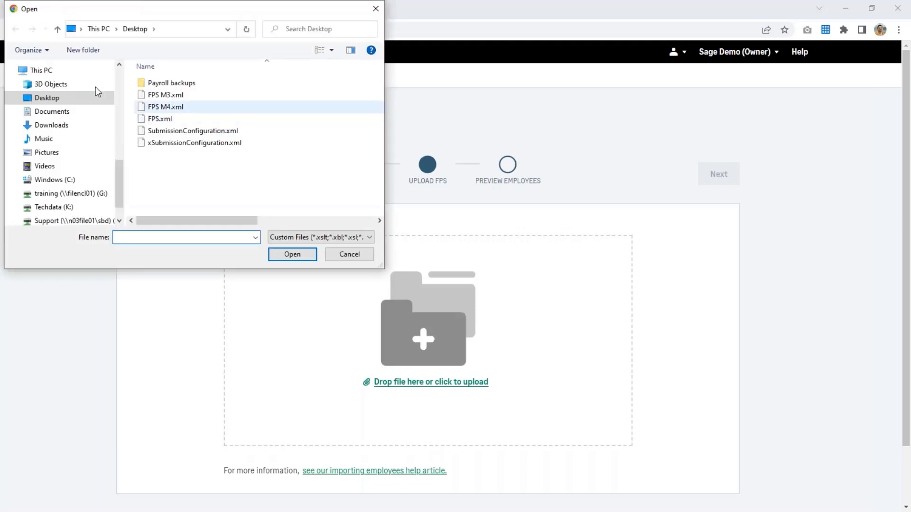
left_click(160, 121)
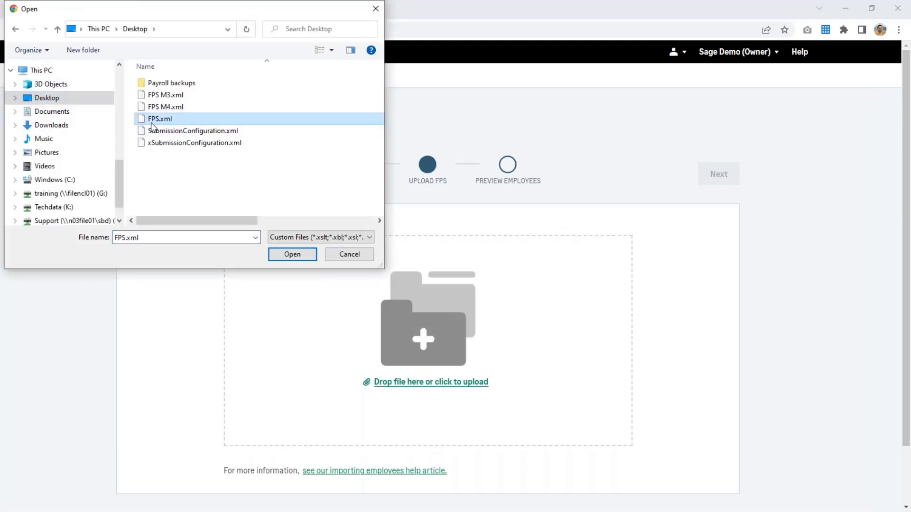
left_click(287, 257)
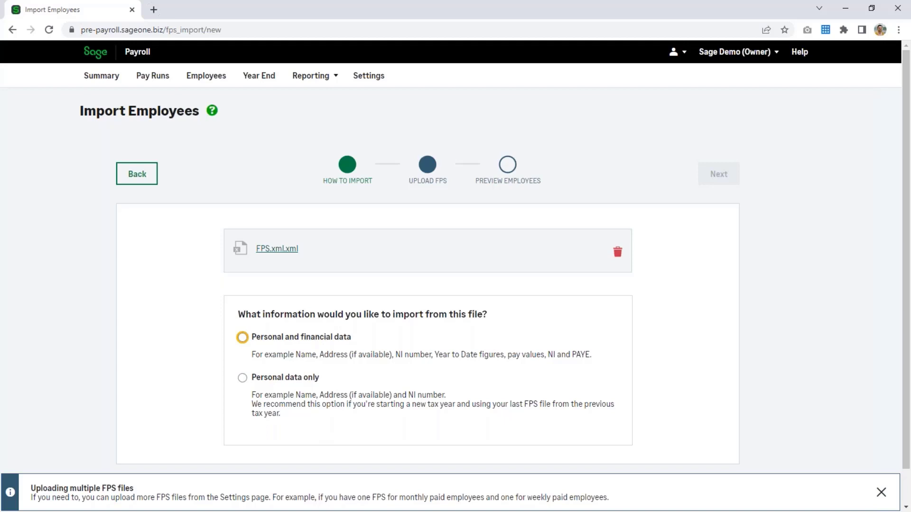
- Import the personal and financial data of both employees in the FPS file and complete the import
left_click(242, 337)
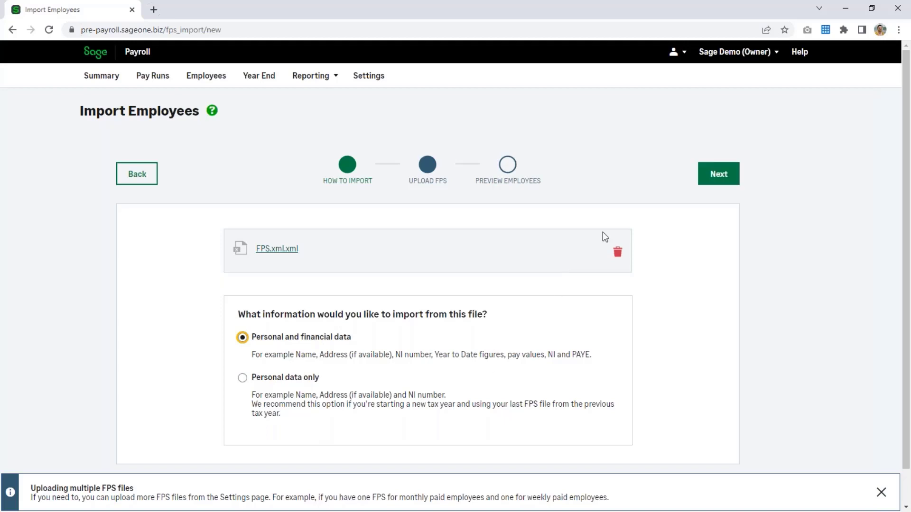
left_click(729, 185)
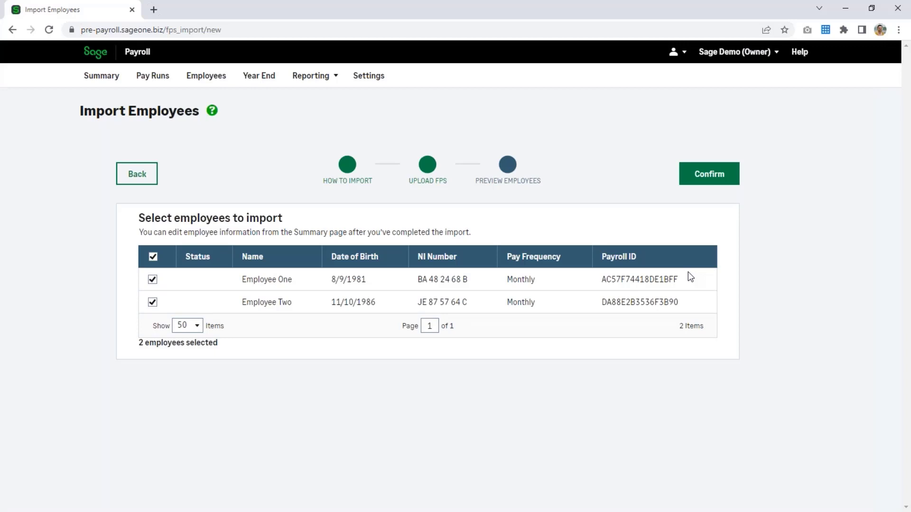
left_click(716, 178)
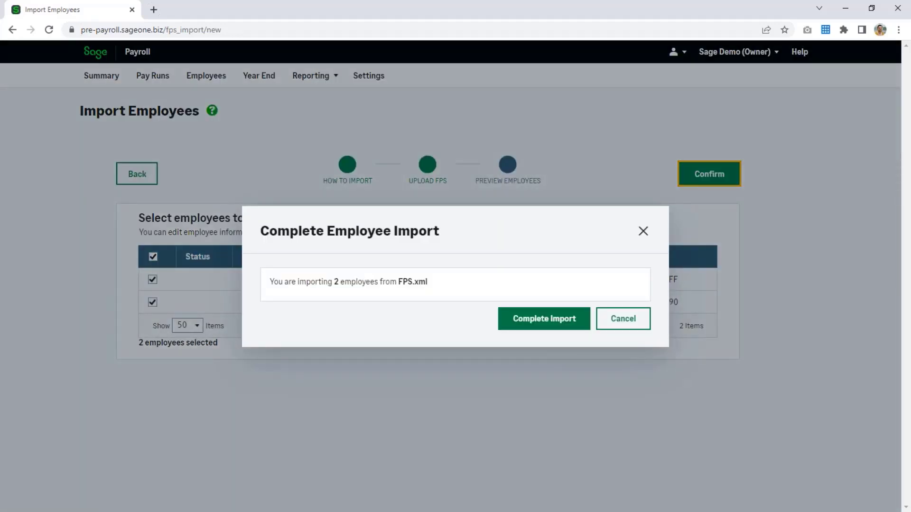
left_click(561, 321)
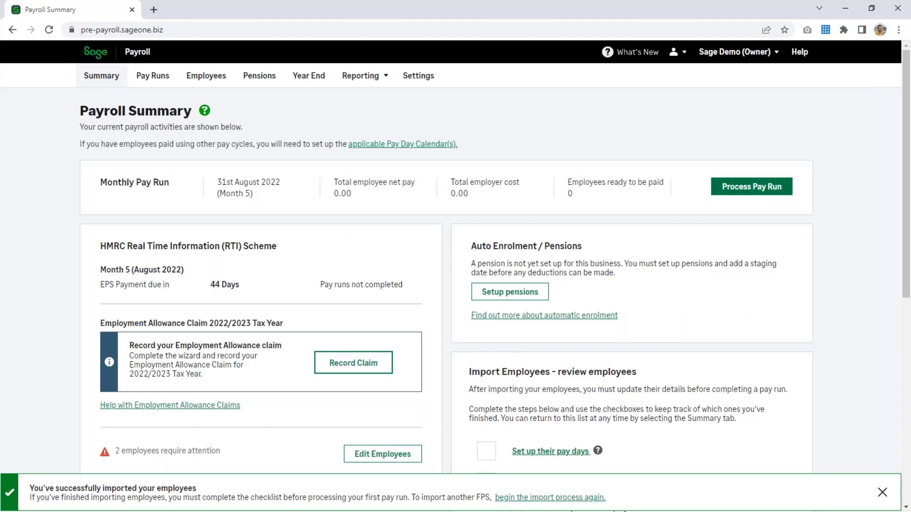
- Examine the post-import checklist, the monthly pay day settings and the pay calendar, and return to the payroll summary
scroll(625, 285, "down", 3)
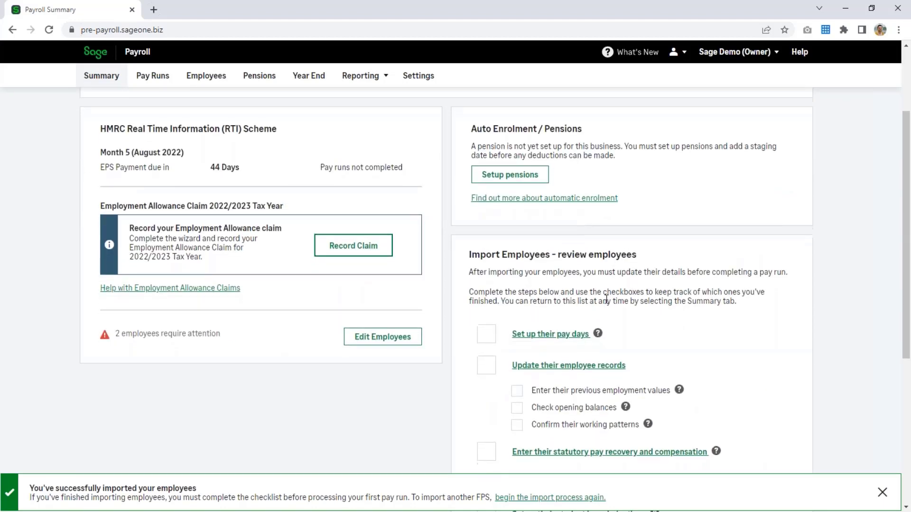
scroll(606, 300, "down", 3)
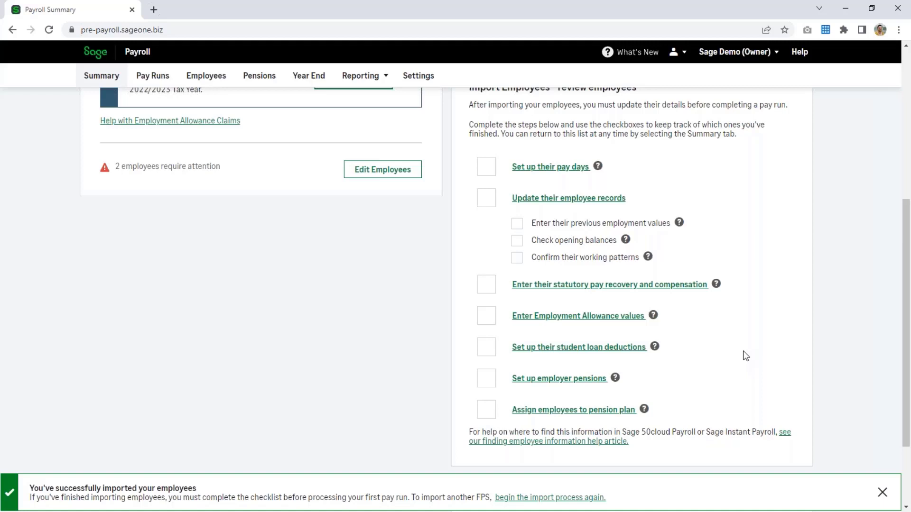
scroll(745, 356, "up", 3)
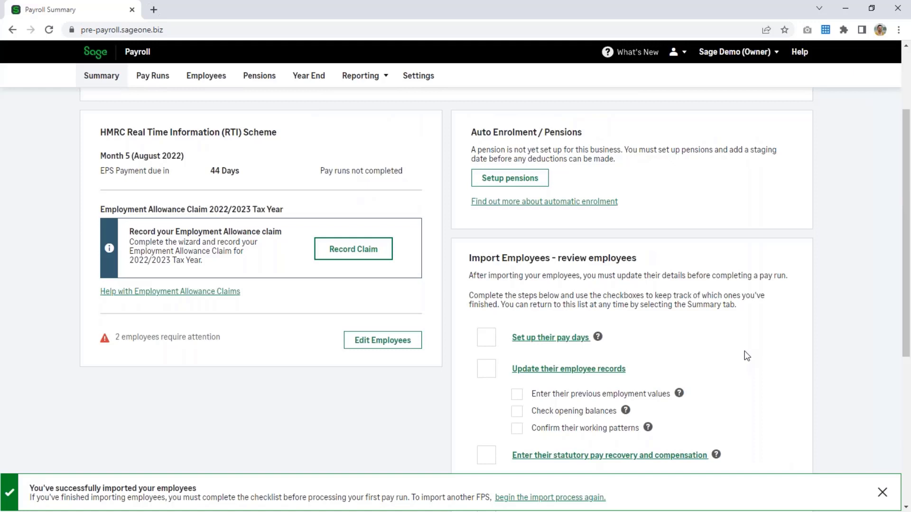
left_click(566, 341)
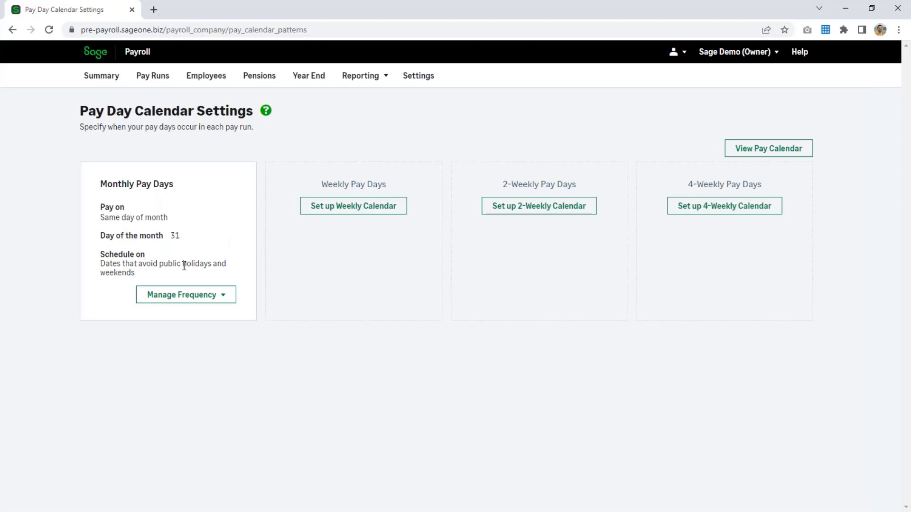
left_click(192, 295)
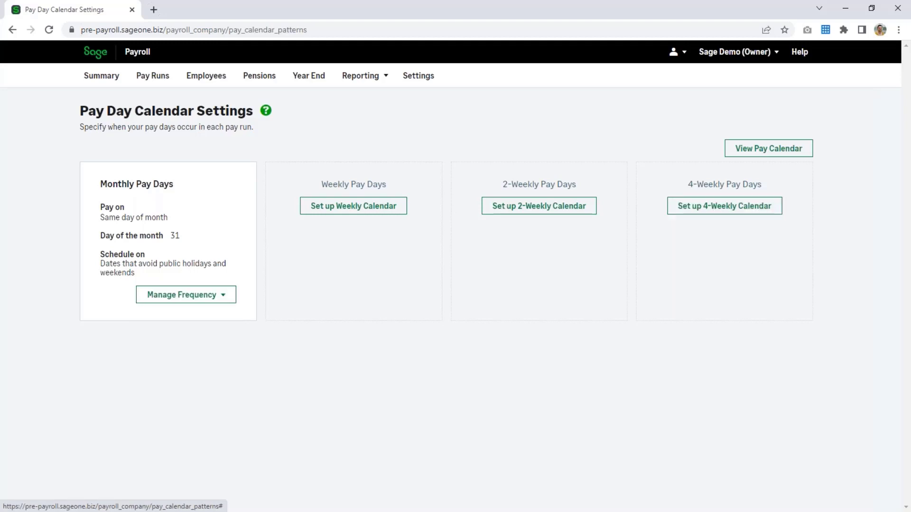
left_click(797, 149)
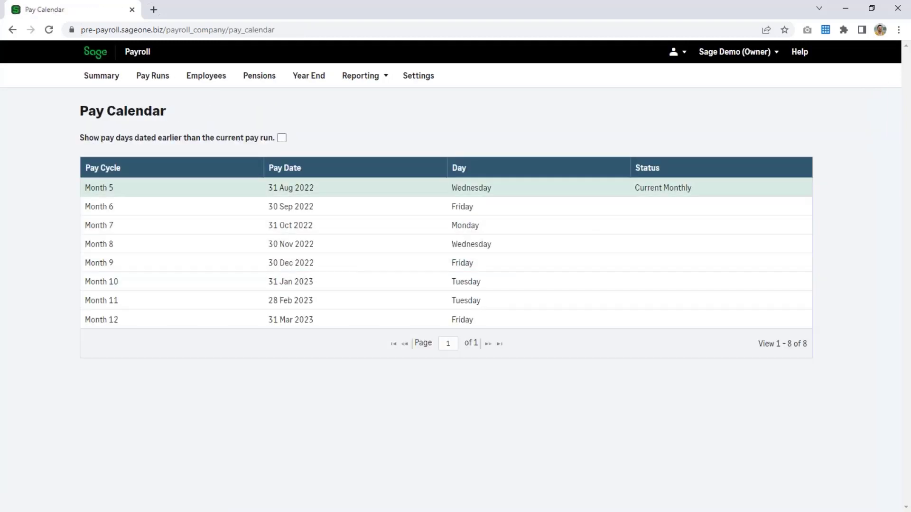
left_click(101, 76)
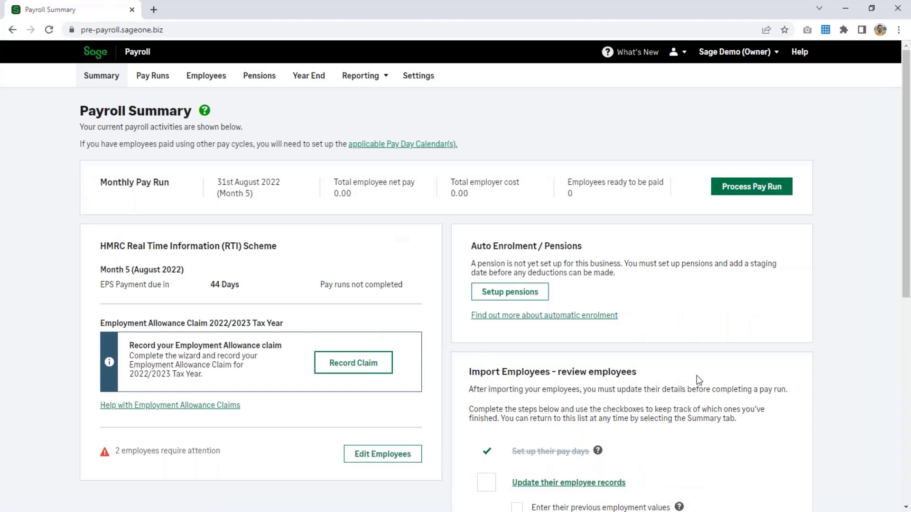
- Open the first employee's record from the import review checklist and set the employment start date to 01/01/2020
scroll(696, 374, "down", 2)
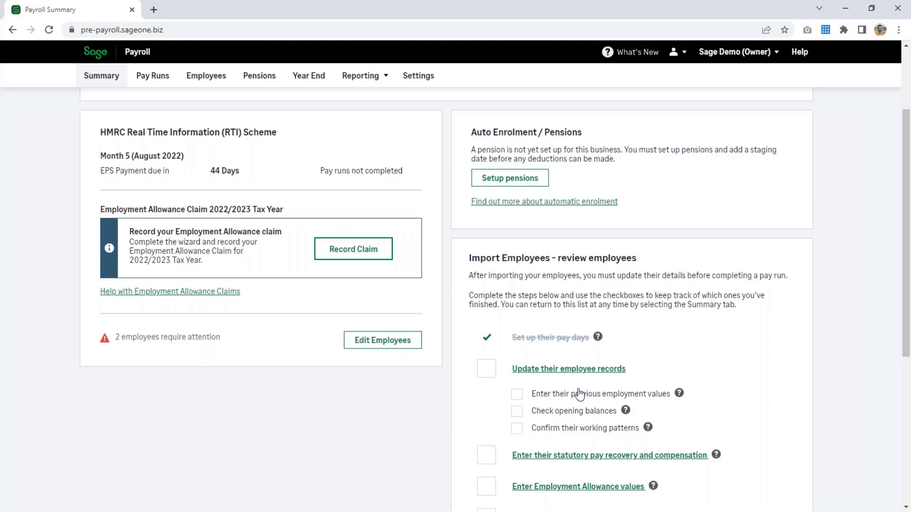
left_click(575, 370)
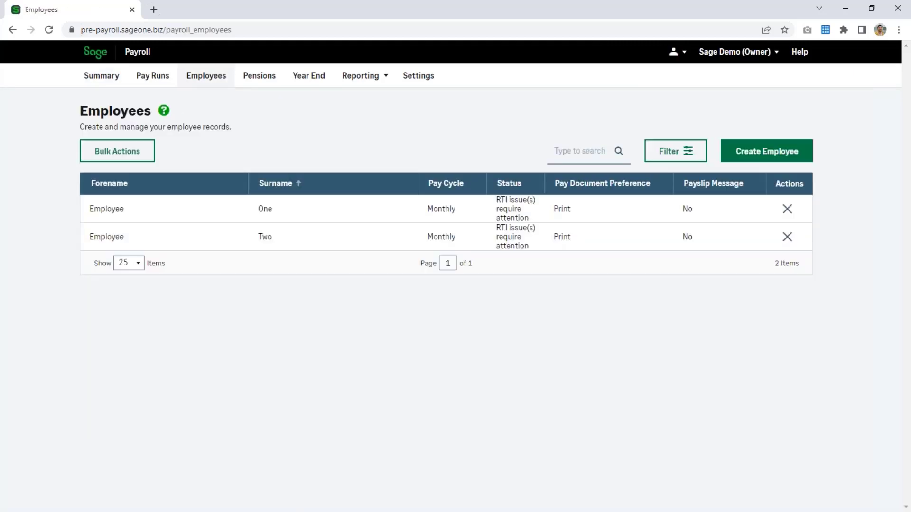
left_click(514, 219)
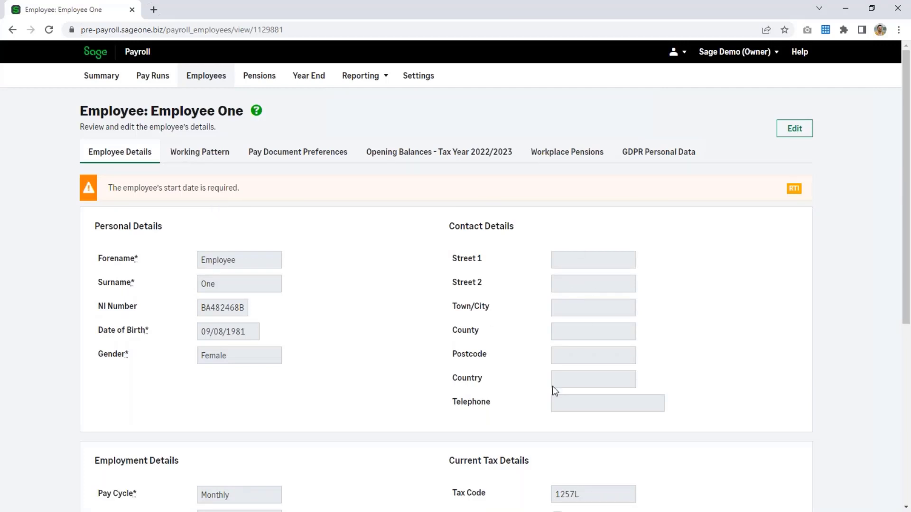
left_click(799, 137)
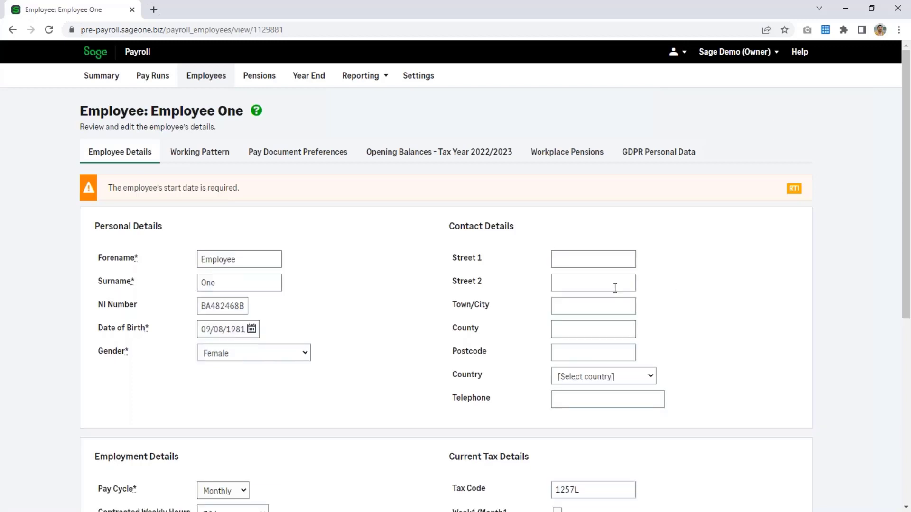
scroll(614, 288, "down", 6)
left_click(212, 282)
type("01/01/2020")
left_click(407, 266)
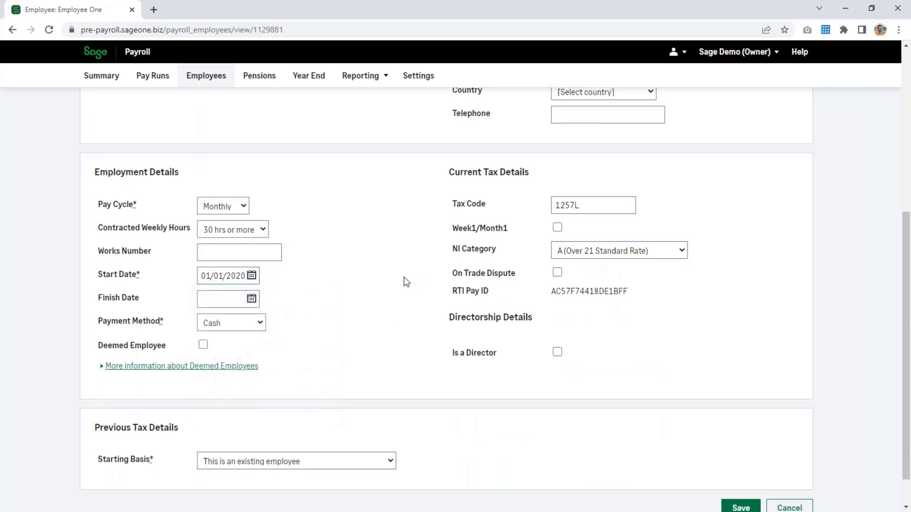
- Fill in the first employee's street, town and postcode, set the country to United Kingdom, and save the record
scroll(391, 321, "up", 6)
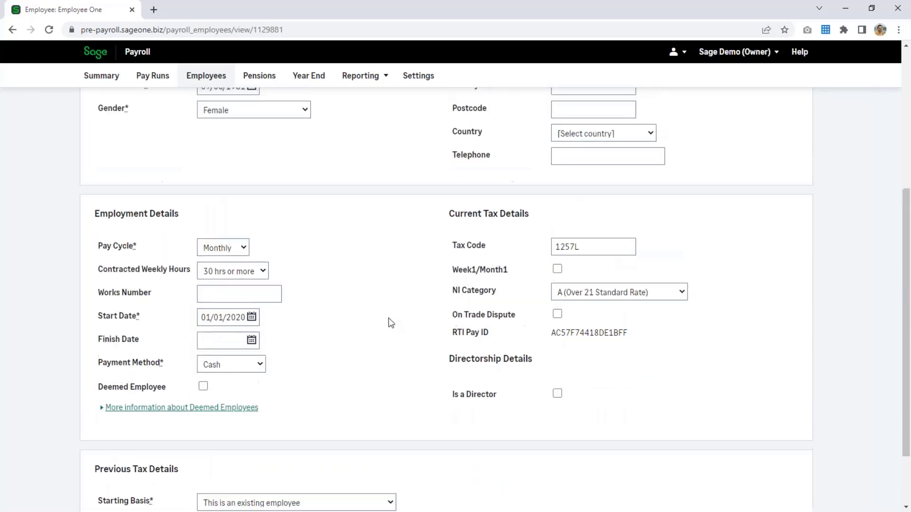
left_click(557, 259)
key("Tab")
type("Address")
key("Tab")
type("Te")
key("BackSpace")
type("own")
key("Tab")
key("Tab")
type("NE99 9AZ")
key("Tab")
key("u")
key("Tab")
scroll(705, 324, "down", 1)
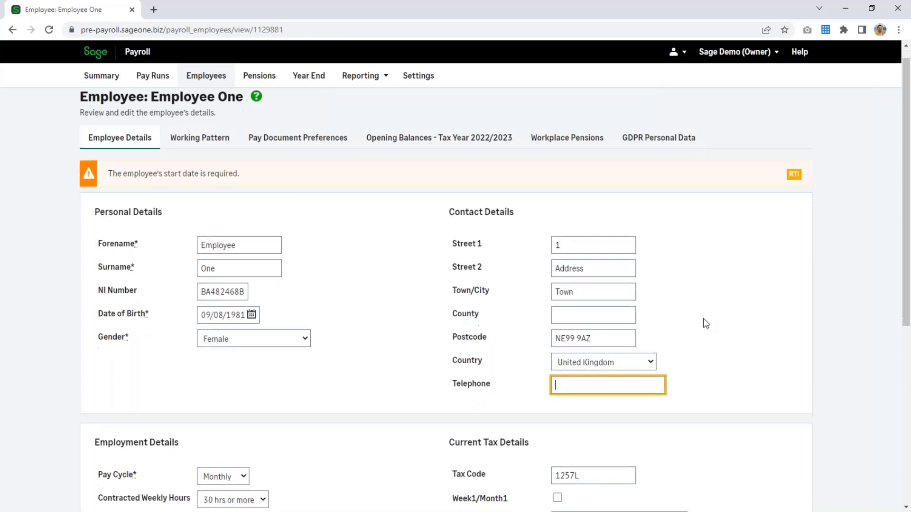
scroll(706, 324, "down", 6)
left_click(736, 468)
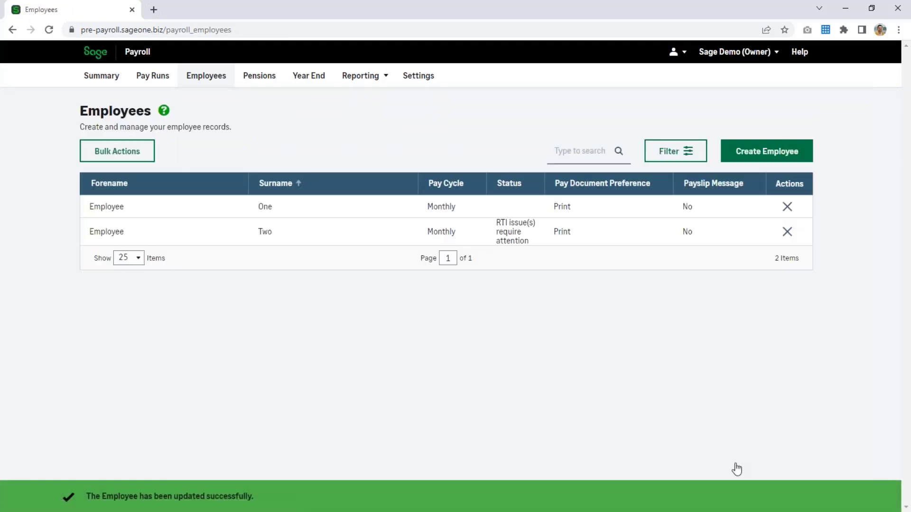
- Reopen the first employee's record and review the personal, employment and previous tax details
left_click(515, 213)
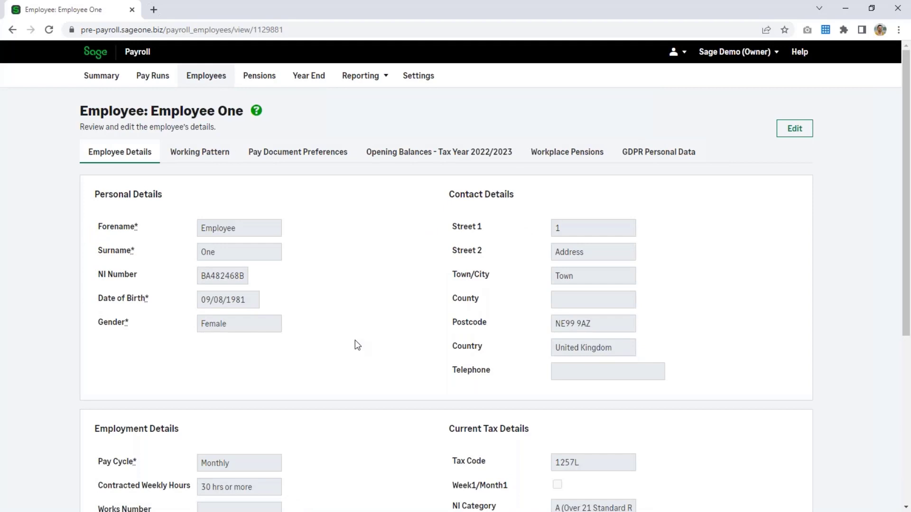
scroll(355, 340, "down", 5)
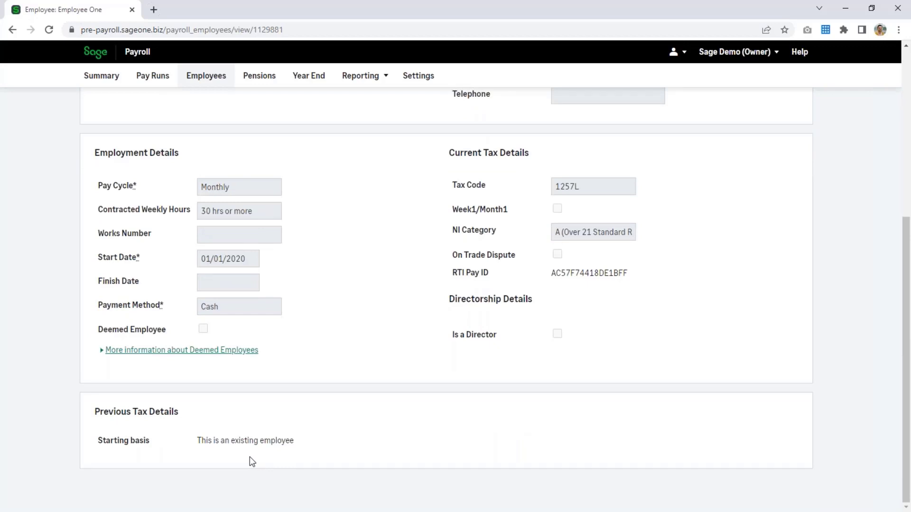
scroll(249, 456, "up", 5)
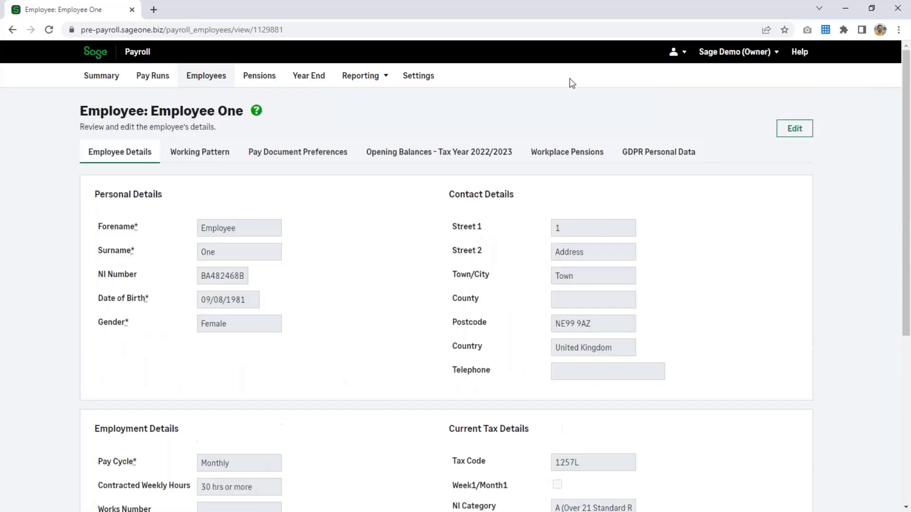
- Try the P45 employee declaration as the first employee's starting basis, and set it back to existing employee
left_click(795, 129)
scroll(758, 204, "down", 6)
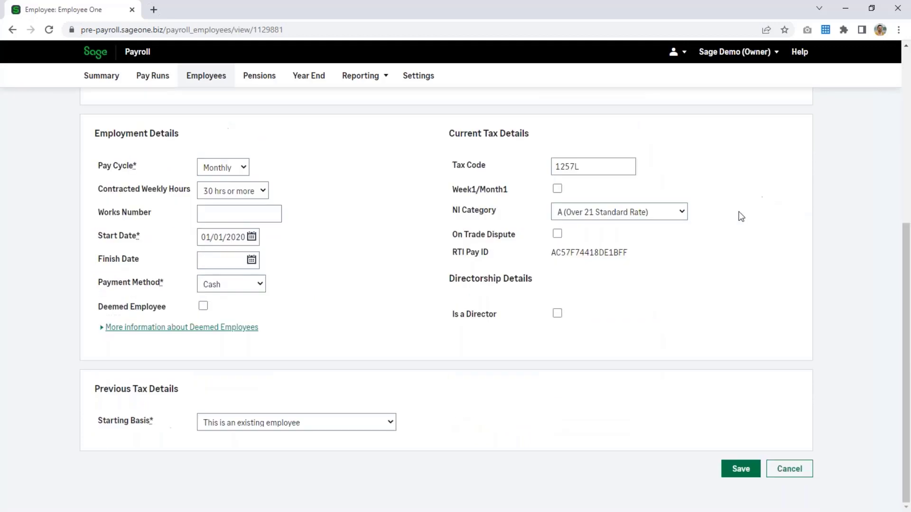
left_click(326, 423)
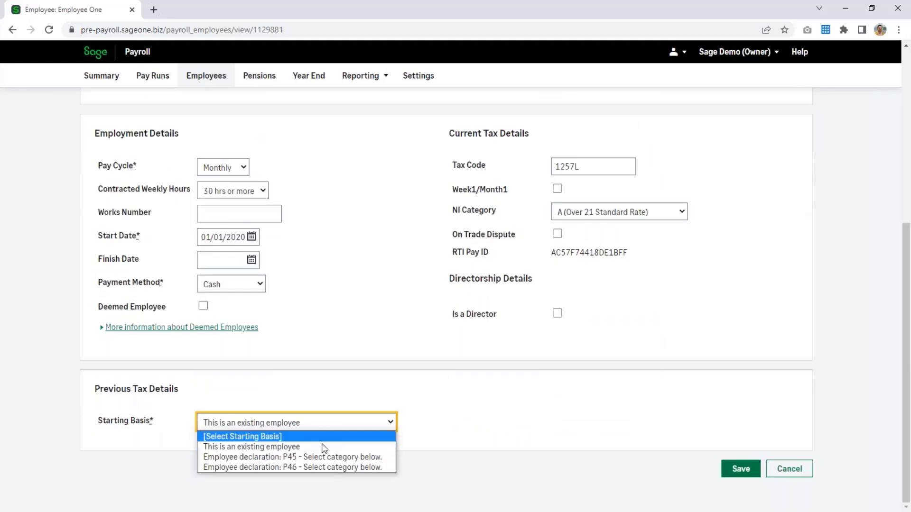
left_click(306, 458)
left_click(323, 443)
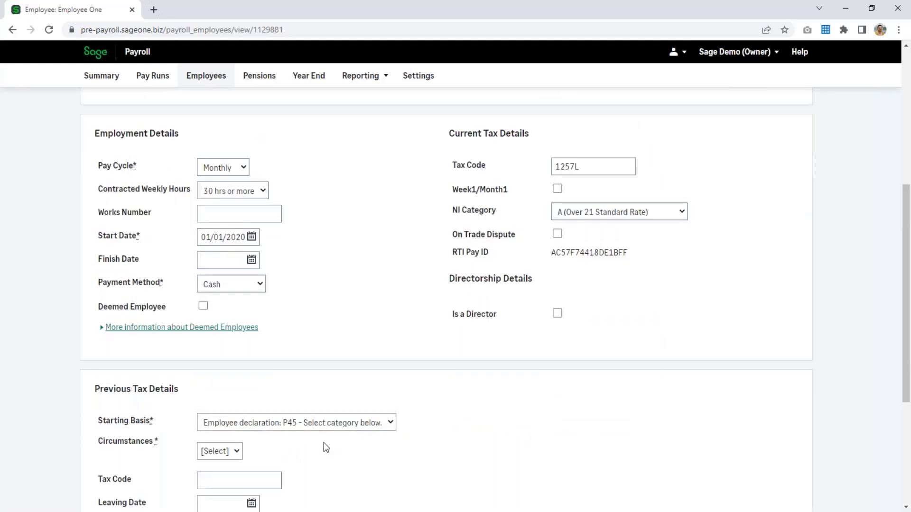
left_click(320, 424)
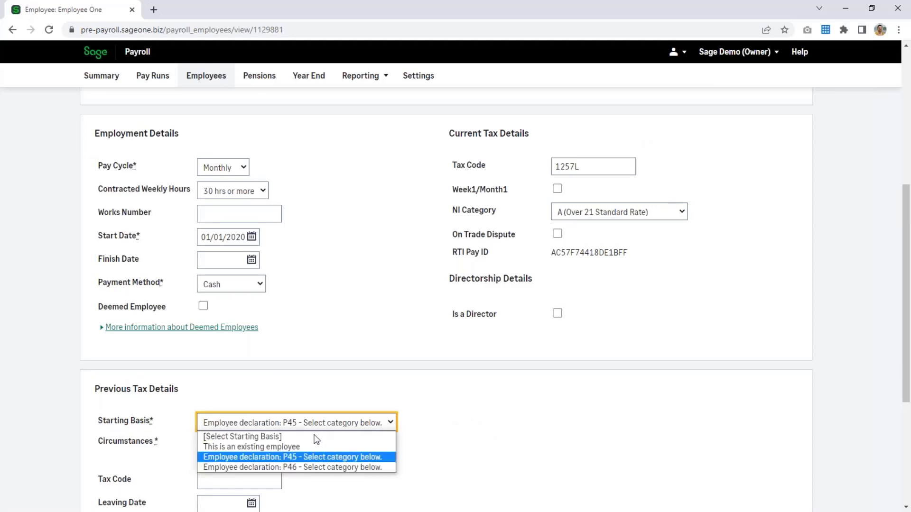
left_click(308, 448)
- Examine the working pattern types available for the first employee, keeping Monday-Friday selected
scroll(463, 443, "up", 6)
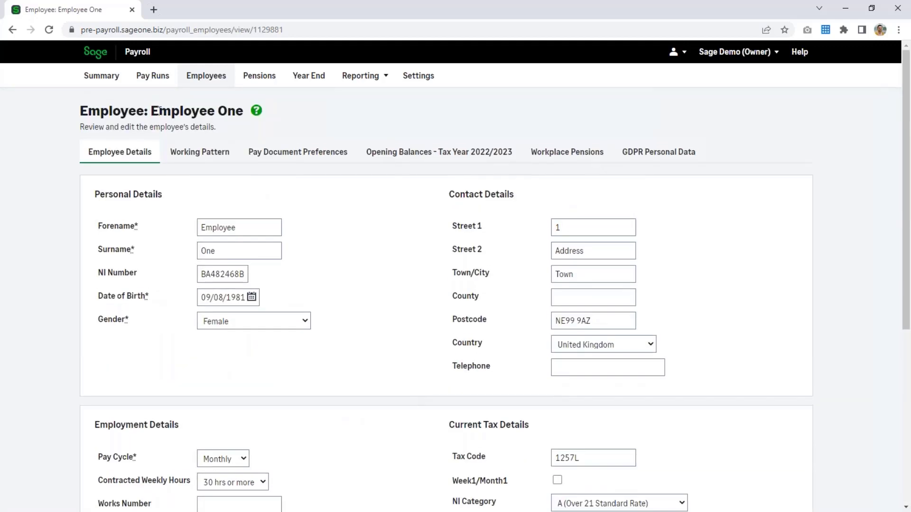
left_click(198, 157)
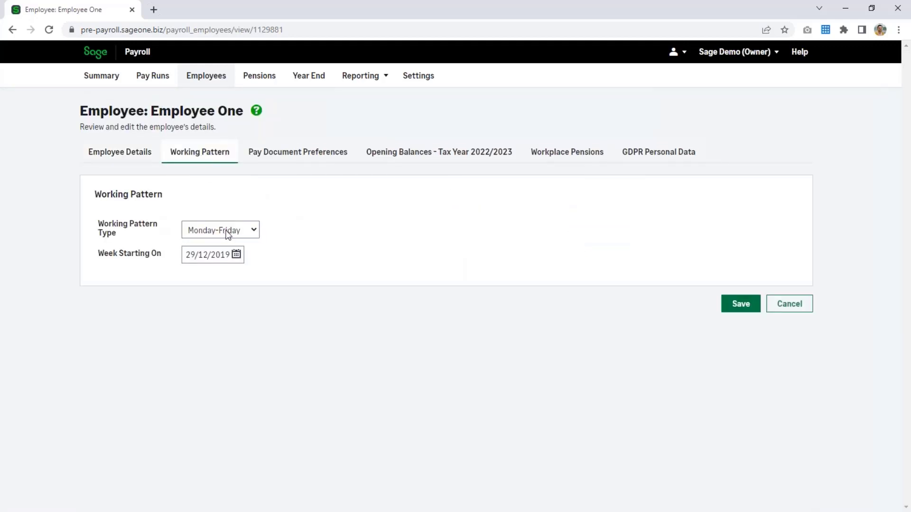
left_click(249, 233)
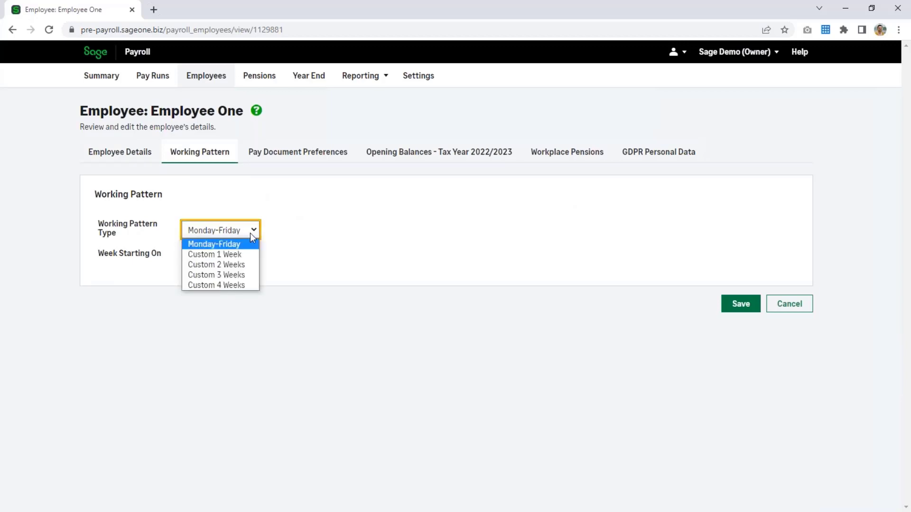
left_click(297, 238)
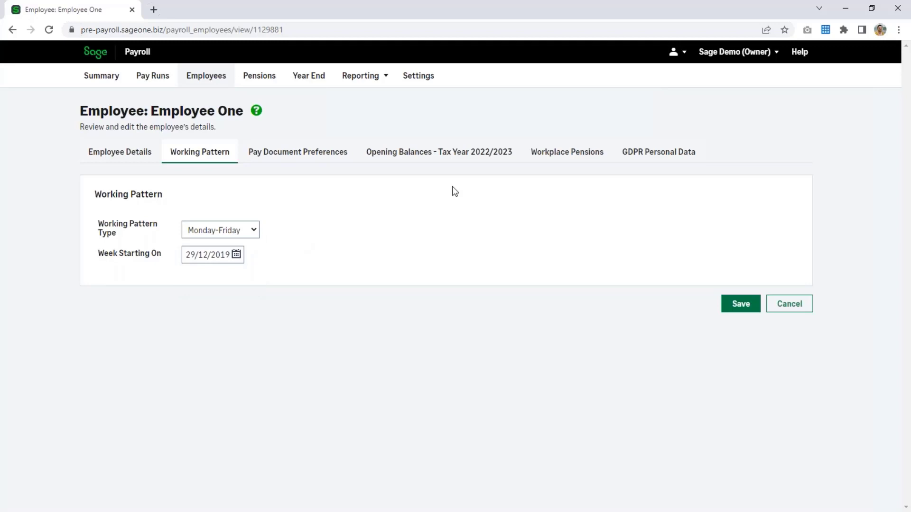
- Review the first employee's 2022/2023 opening balances, including pension and student loan values, and return to the employee list without saving
left_click(448, 155)
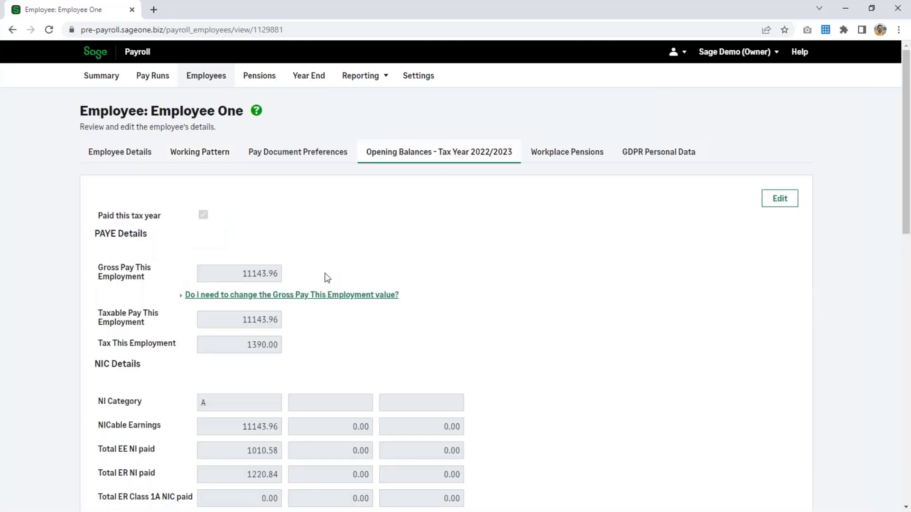
scroll(327, 277, "down", 4)
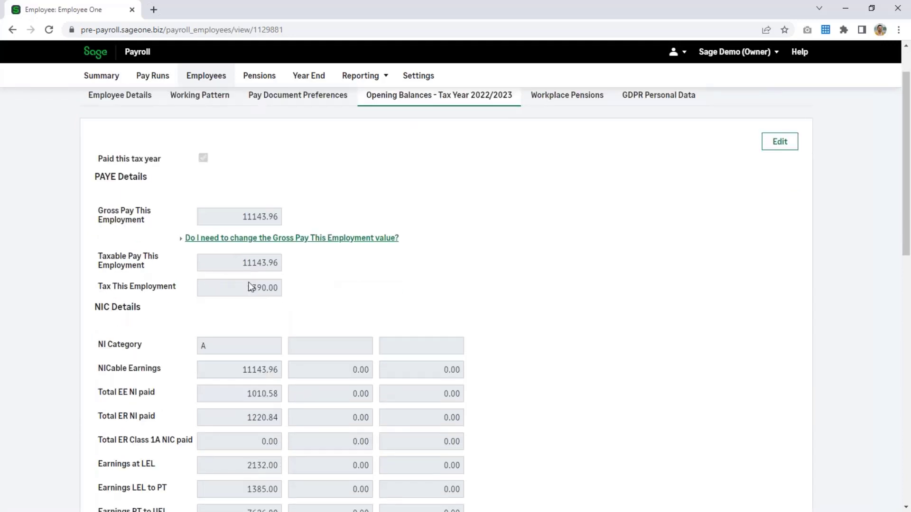
scroll(238, 365, "down", 6)
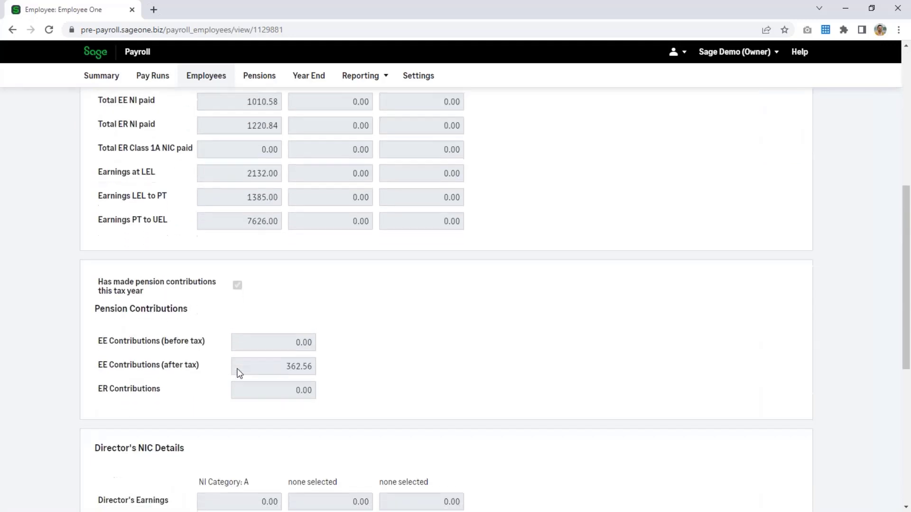
scroll(295, 272, "down", 5)
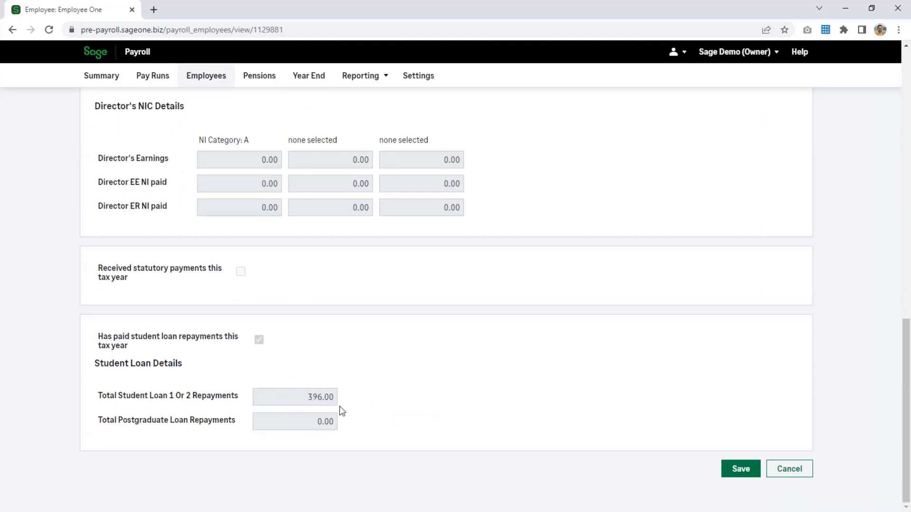
scroll(414, 362, "up", 11)
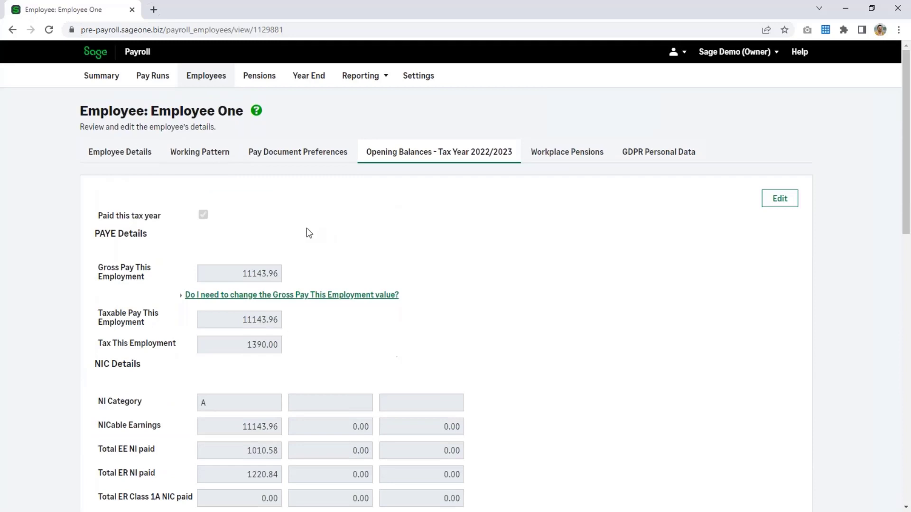
left_click(206, 76)
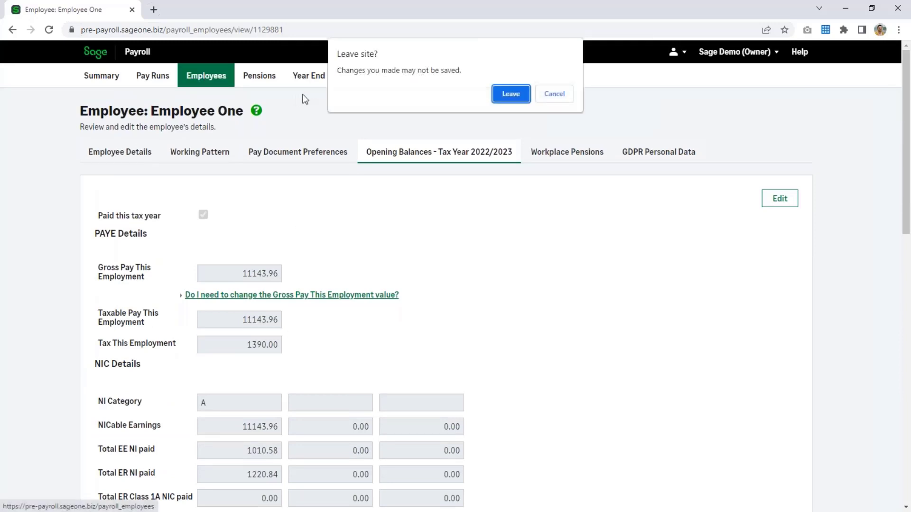
left_click(520, 97)
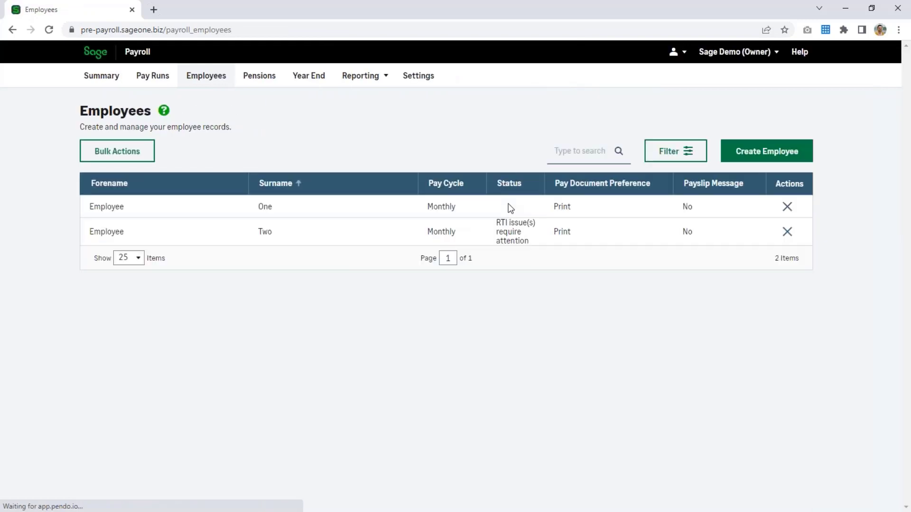
- Open the second employee's record for editing and set the employment start date to 01/01/2020
left_click(522, 236)
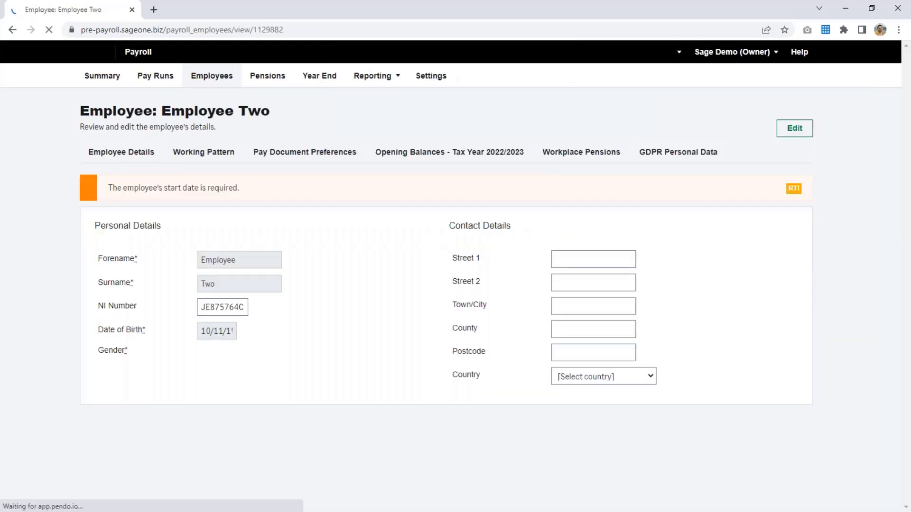
left_click(808, 137)
scroll(258, 452, "down", 3)
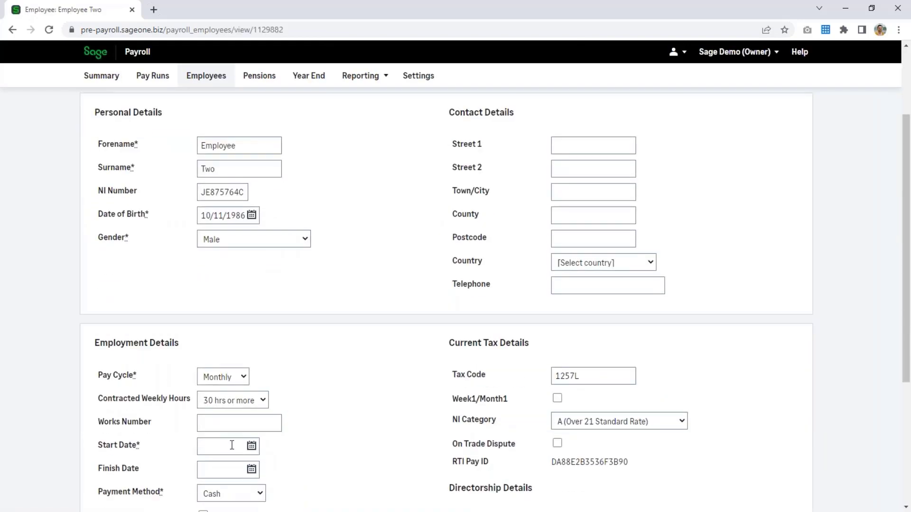
left_click(231, 446)
type("01/01/2020")
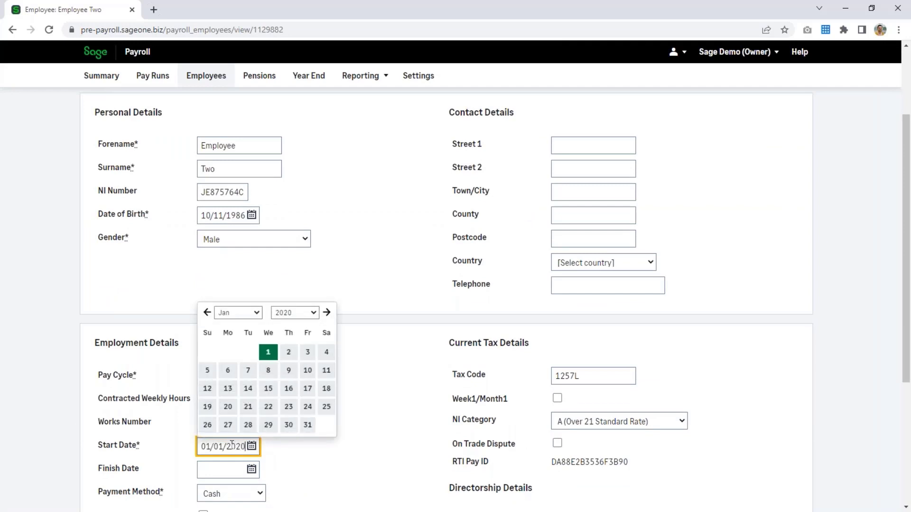
left_click(361, 475)
- Enter the second employee's street, town and postcode, choose United Kingdom as the country, and save the record
left_click(581, 146)
type("2")
left_click(572, 165)
type("Address")
left_click(573, 191)
type("Town")
key("Tab")
key("Tab")
type("NE")
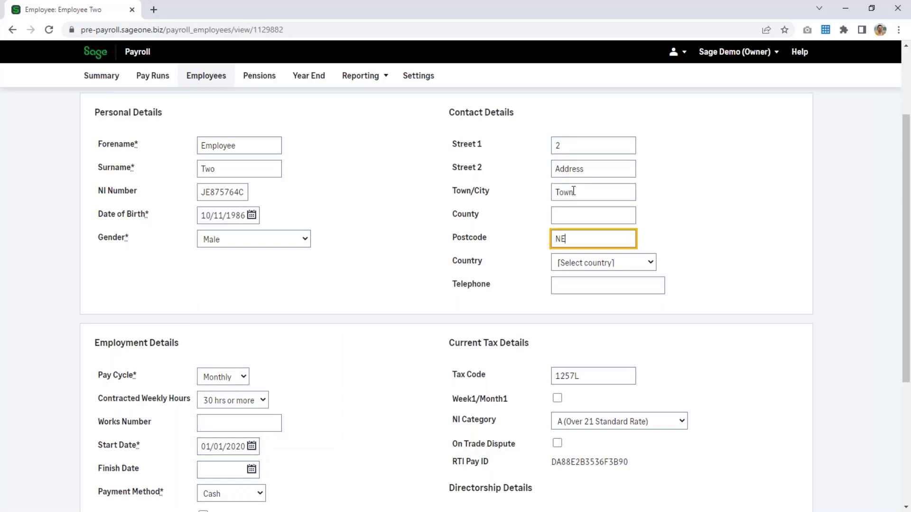
type("99 9AZ")
left_click(602, 262)
left_click(581, 286)
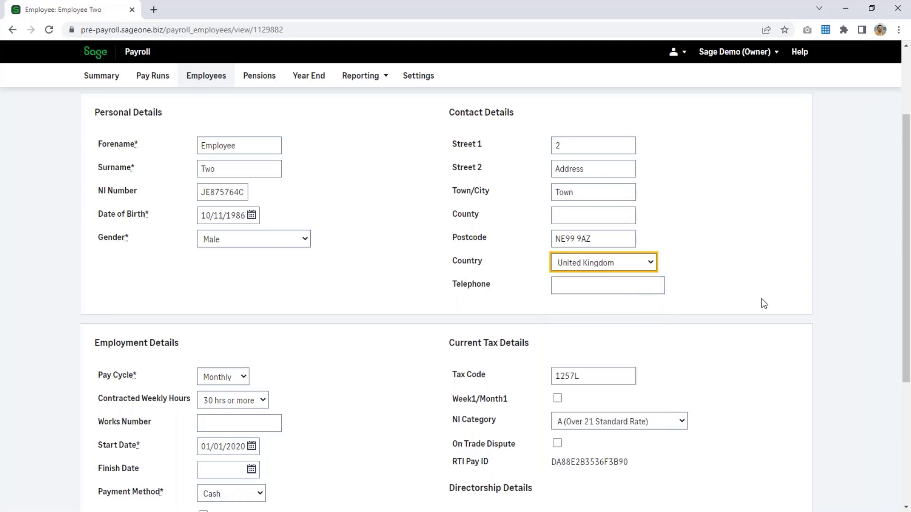
scroll(763, 303, "down", 5)
left_click(740, 468)
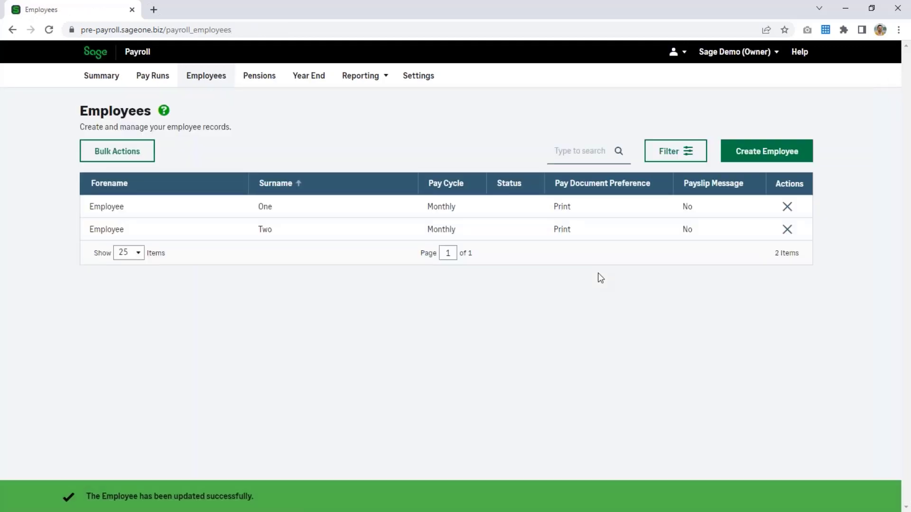
- Mark the "Update their employee records" task as complete in the import review checklist on the payroll summary
left_click(108, 77)
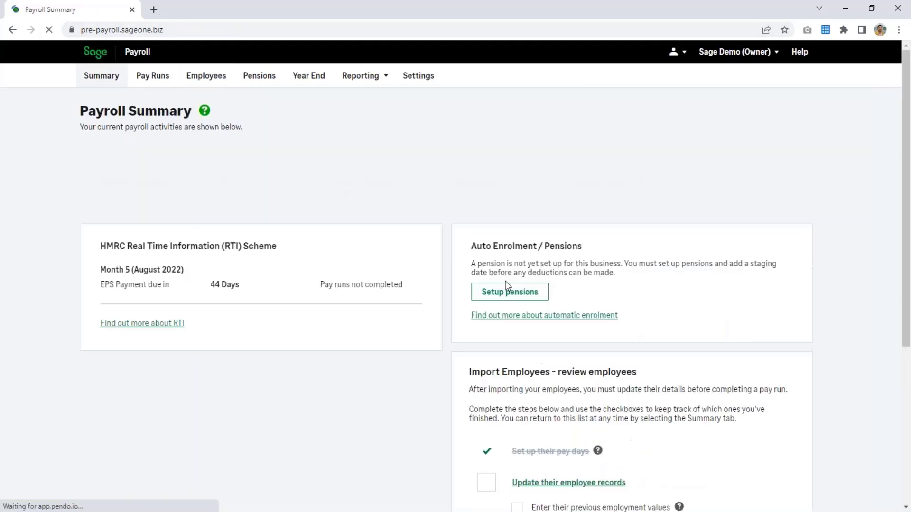
scroll(478, 316, "down", 3)
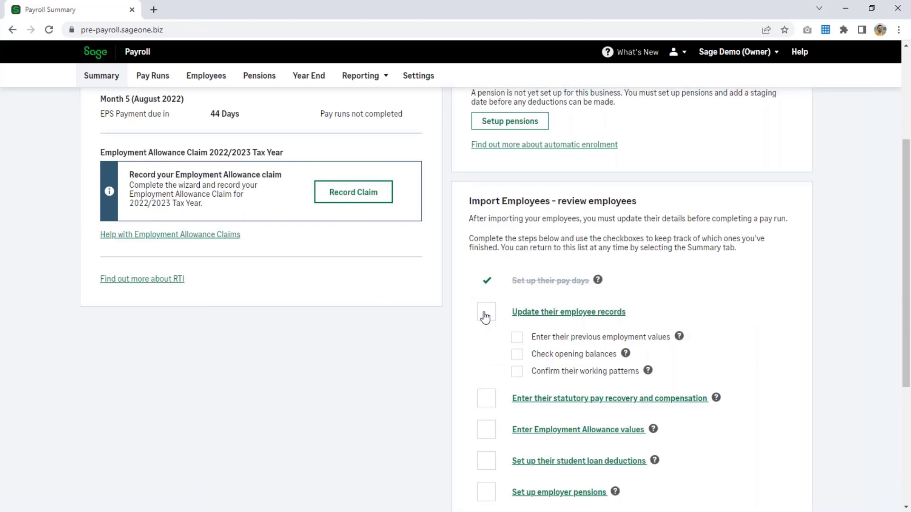
left_click(485, 317)
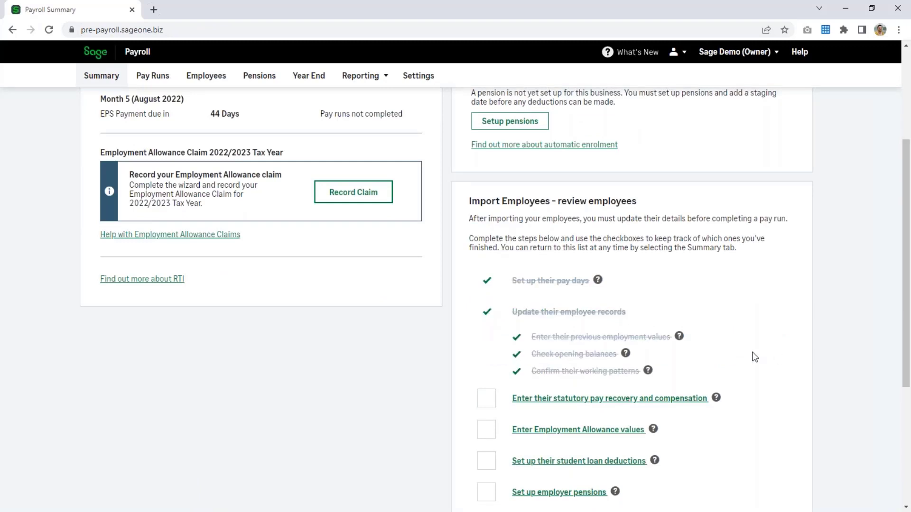
- Migrate the employer statutory payment values: Small Employer's Relief eligibility Yes, Statutory Paternity Pay recovery 313.32 and compensation 9.40, and save
scroll(754, 357, "down", 2)
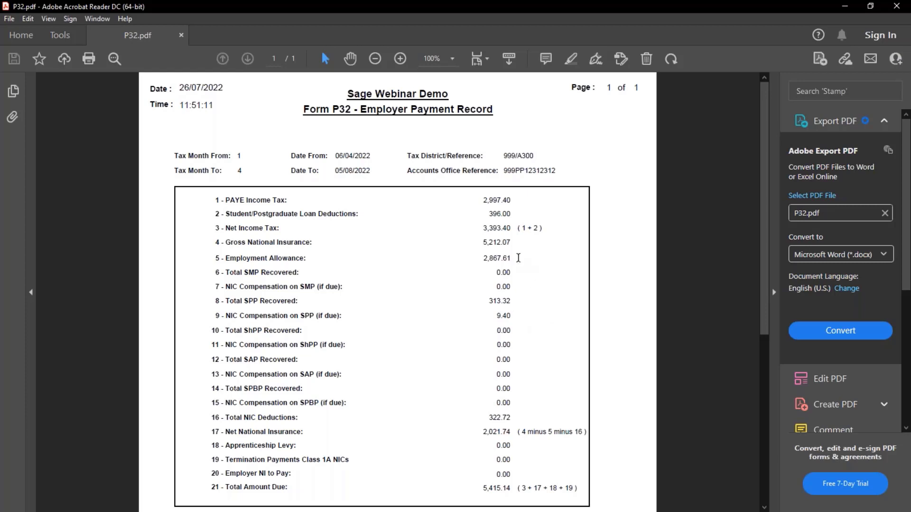
left_click(844, 6)
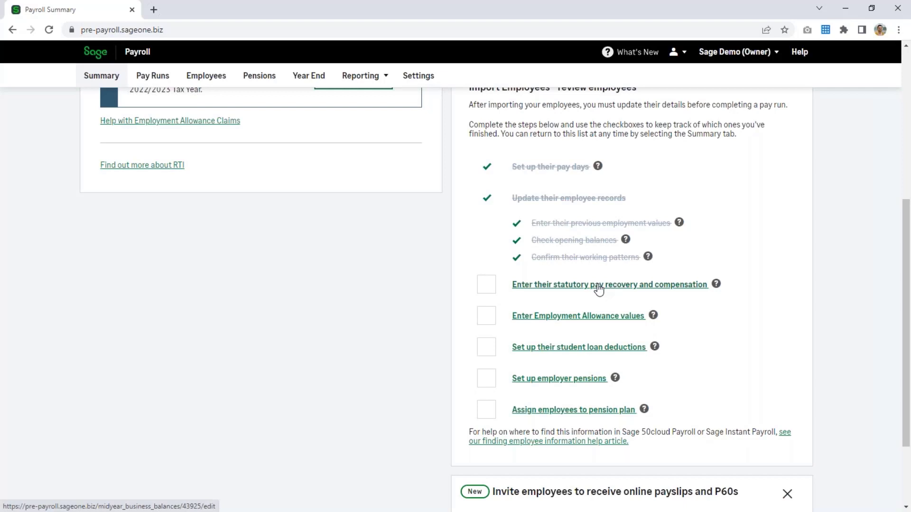
left_click(597, 287)
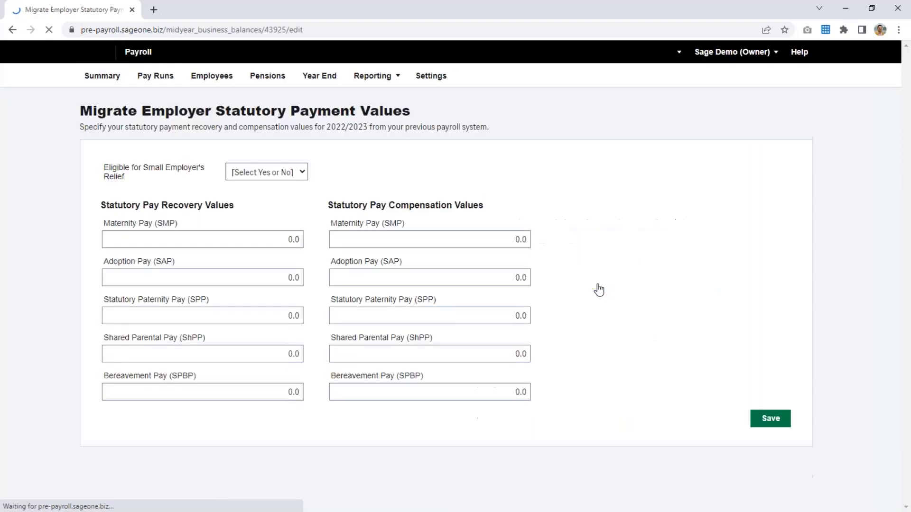
left_click(286, 174)
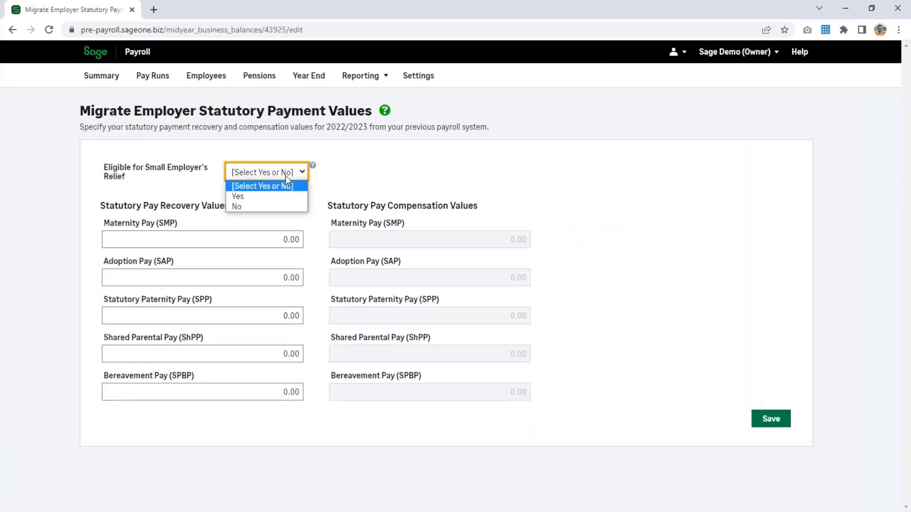
left_click(273, 196)
left_click(277, 320)
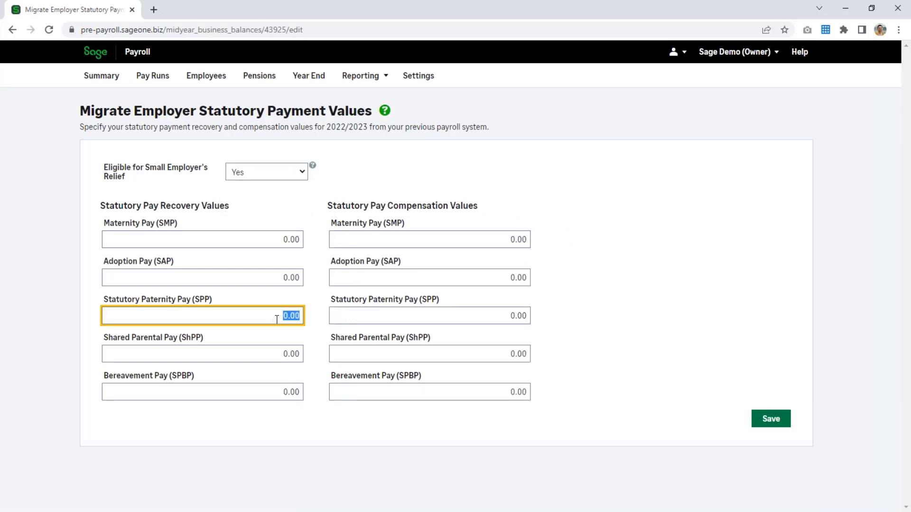
type("313.32")
left_click(433, 315)
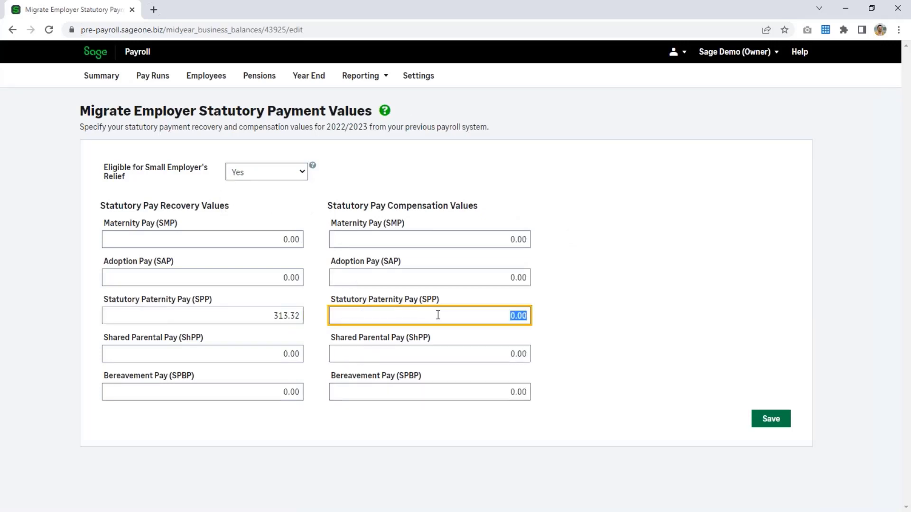
type("9.40")
left_click(765, 418)
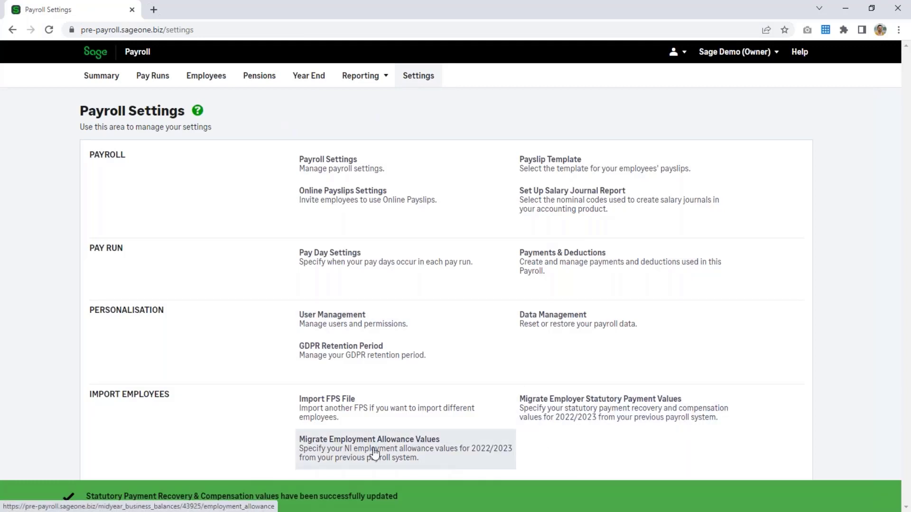
- Migrate the Employment Allowance values with Allowance Applied Yes, Allowance Applied Mid-Year No and Allowance Used 2867.61, and save
left_click(422, 453)
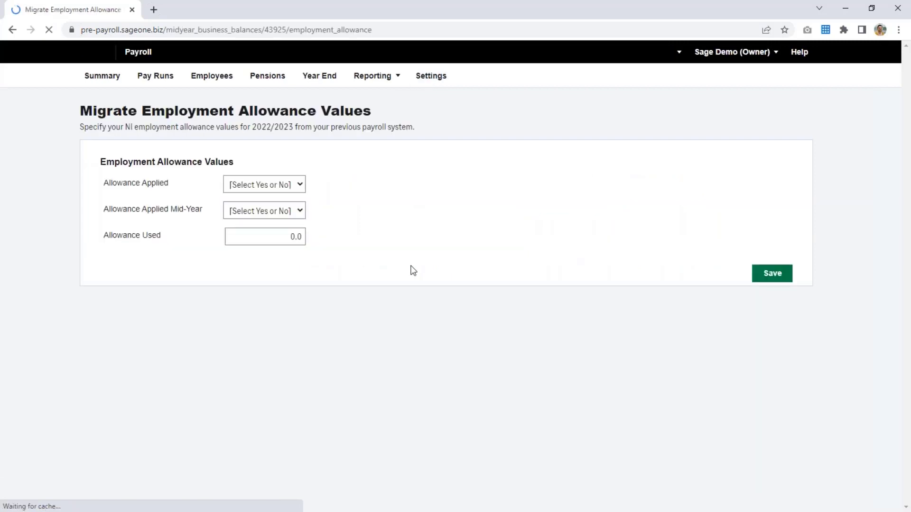
left_click(272, 190)
left_click(268, 207)
left_click(271, 210)
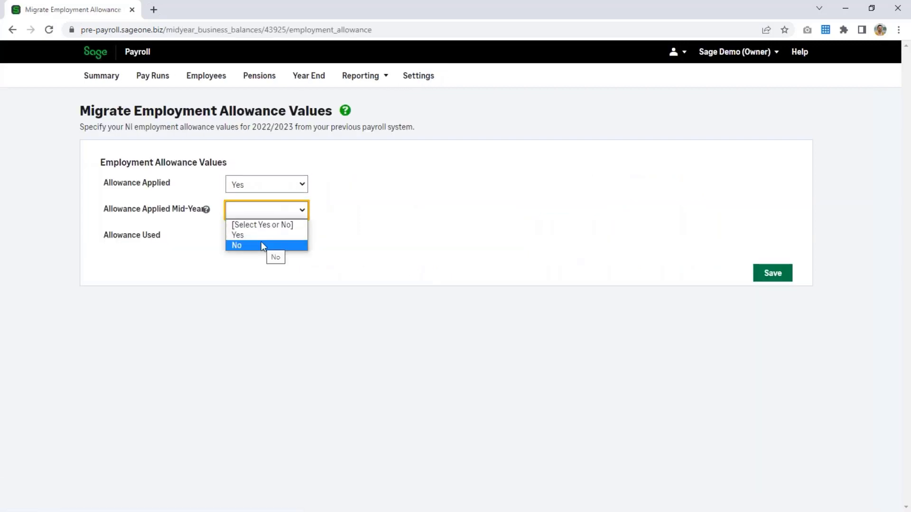
left_click(261, 244)
left_click(307, 245)
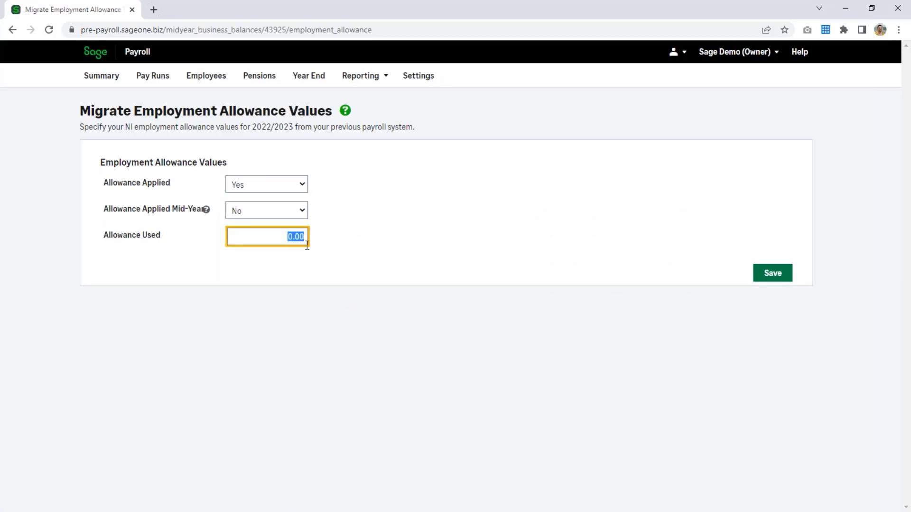
type("2867.61")
key("Tab")
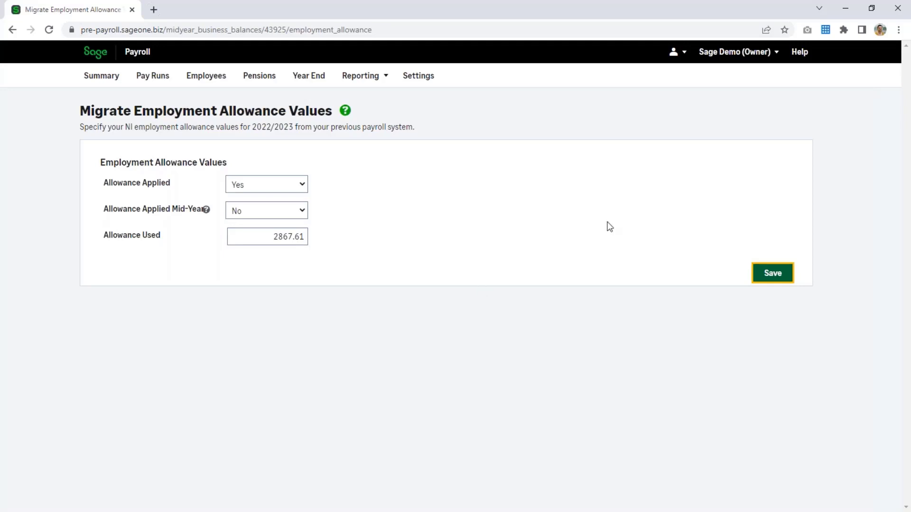
left_click(761, 276)
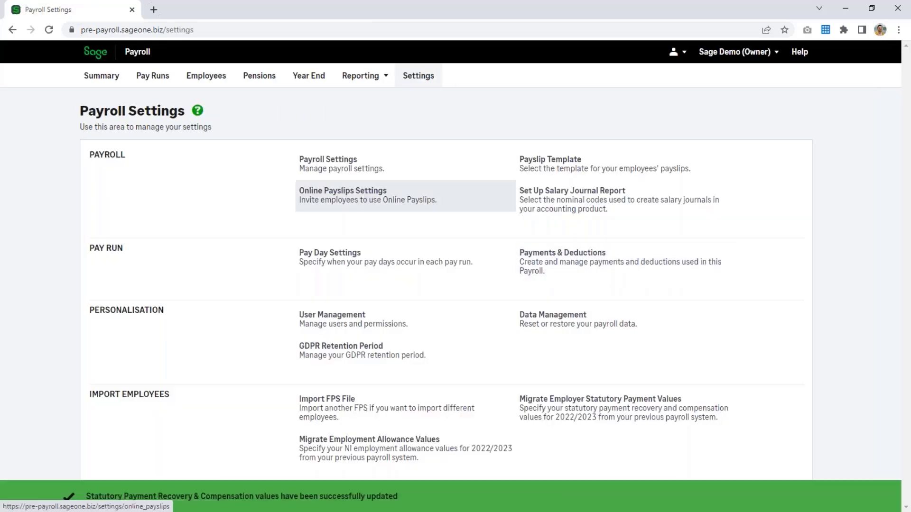
- Mark the statutory pay recovery and compensation task and the Employment Allowance values task as complete in the import review checklist
left_click(88, 75)
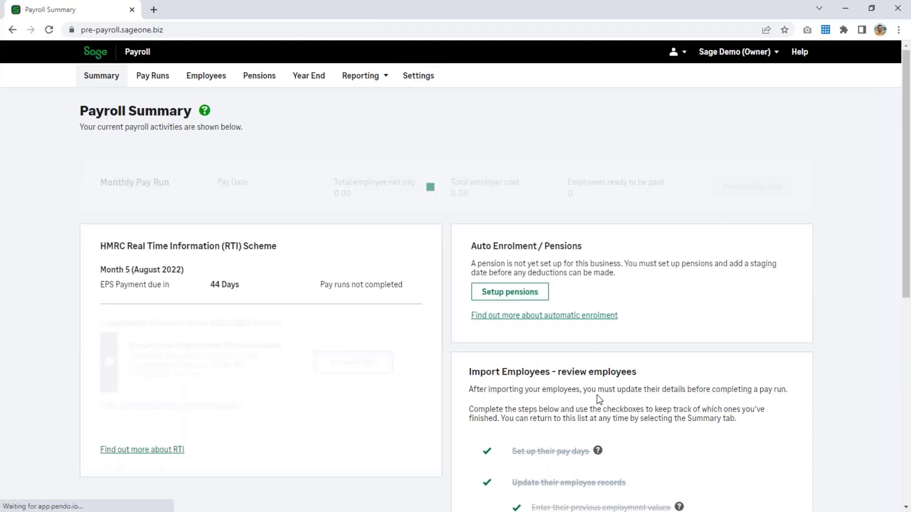
scroll(597, 395, "down", 6)
left_click(487, 290)
left_click(489, 322)
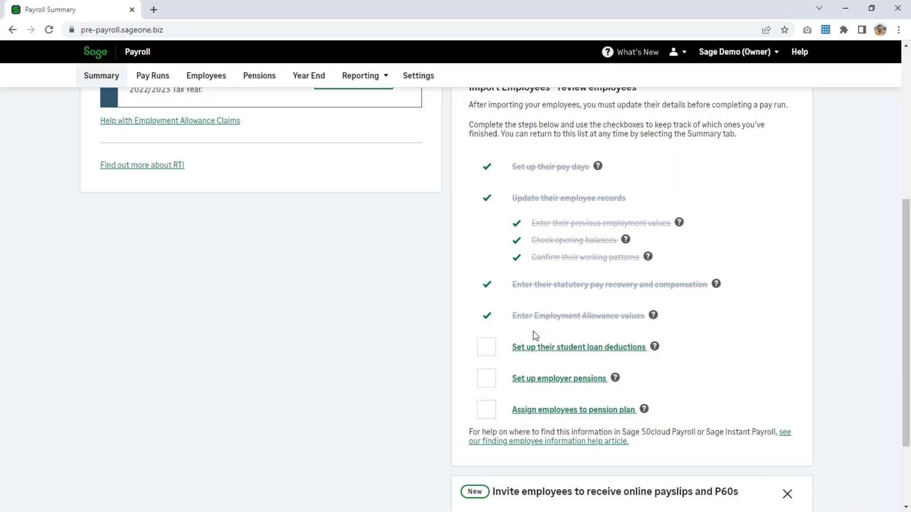
- Create a payroll deduction in the Student Loans category with type Student Loan (Plan 1), keeping the default name and description
left_click(563, 352)
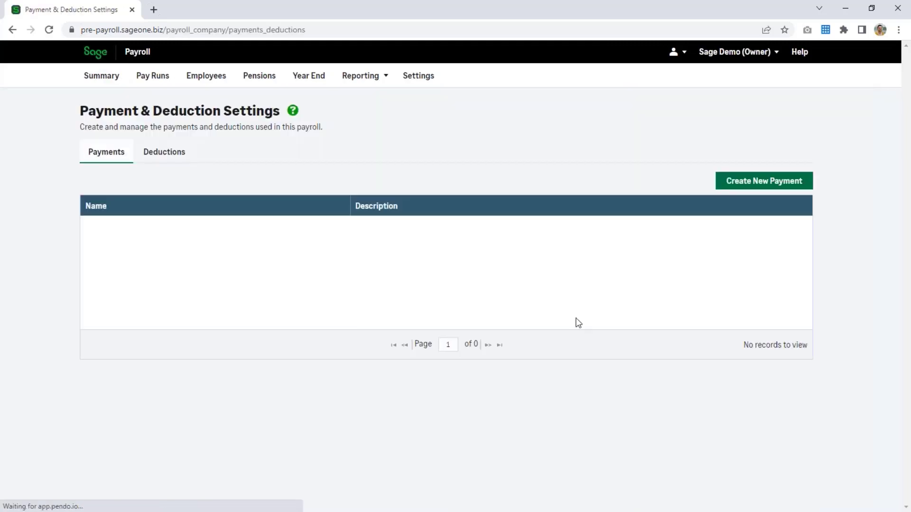
left_click(192, 151)
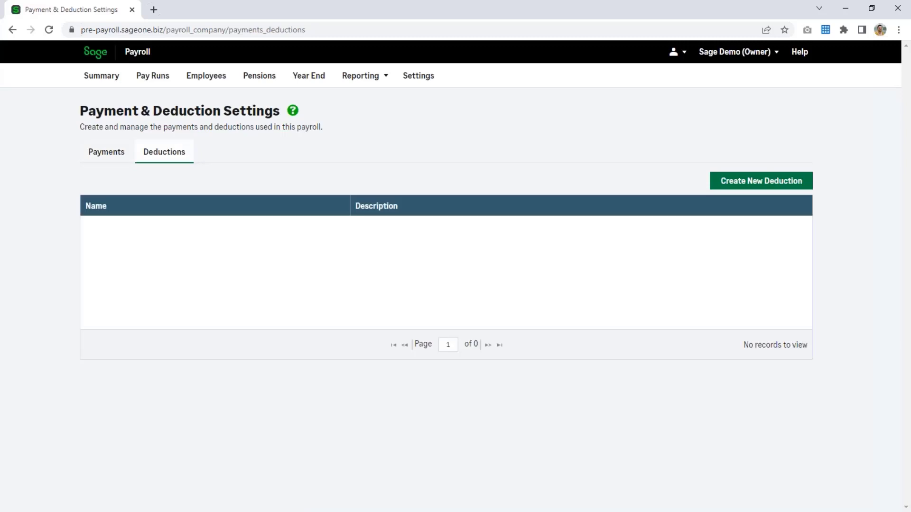
left_click(759, 181)
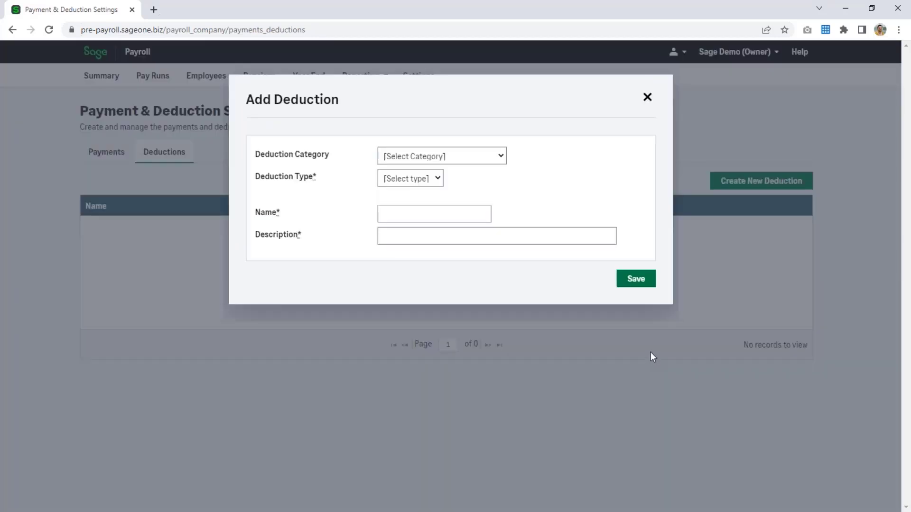
left_click(440, 158)
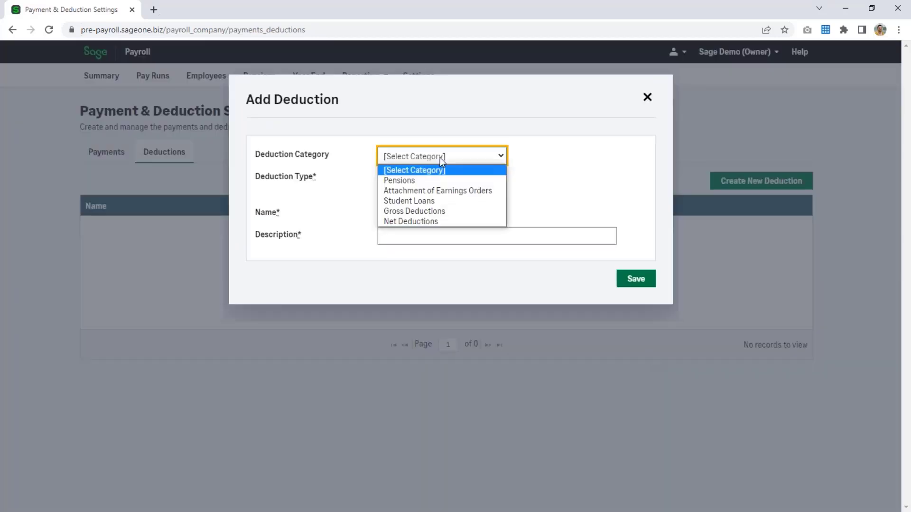
left_click(428, 204)
left_click(416, 182)
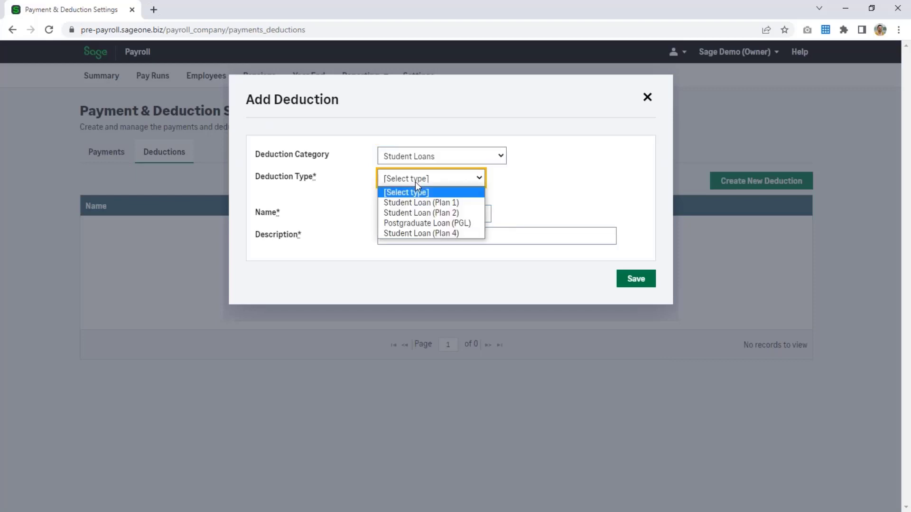
left_click(411, 199)
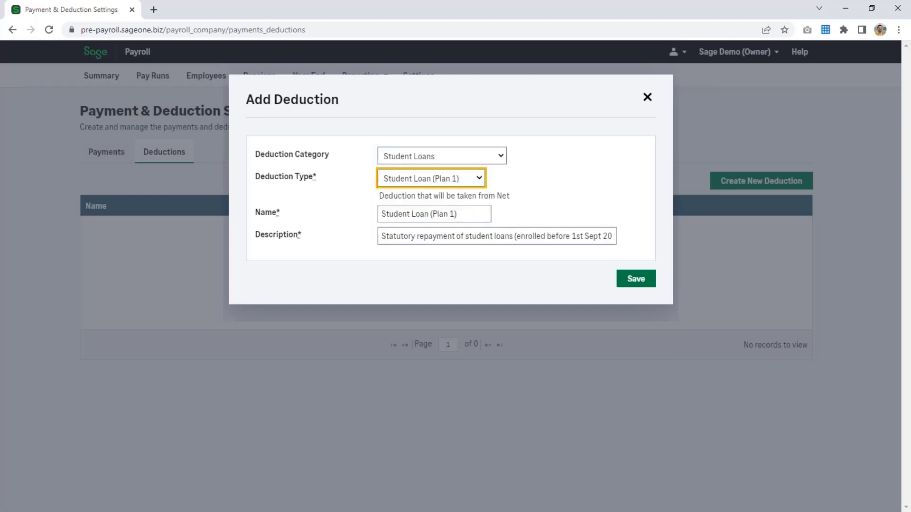
left_click(620, 284)
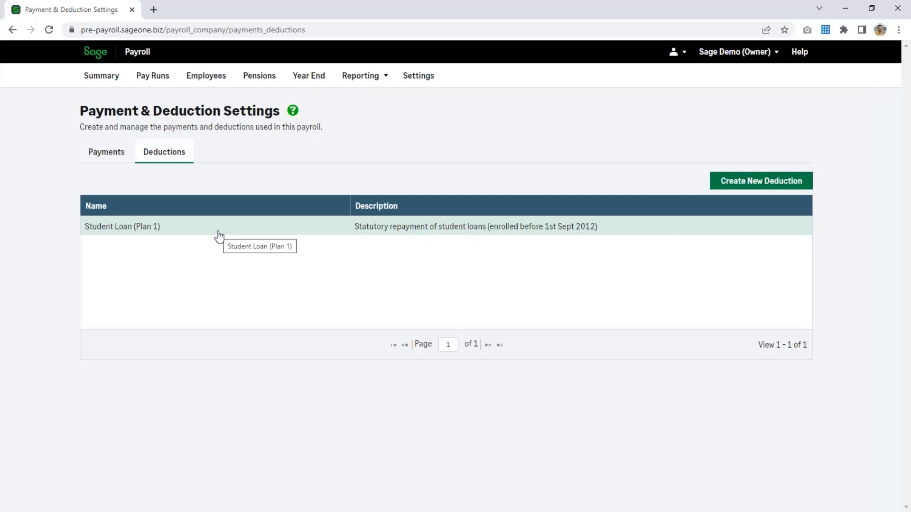
- Mark the "Set up their student loan deductions" task as complete in the import review checklist on the payroll summary
left_click(105, 79)
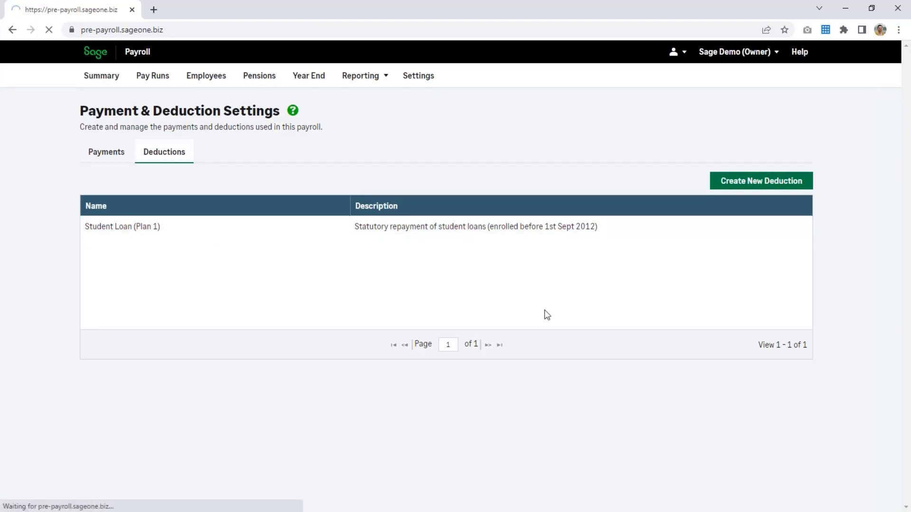
scroll(488, 407, "down", 5)
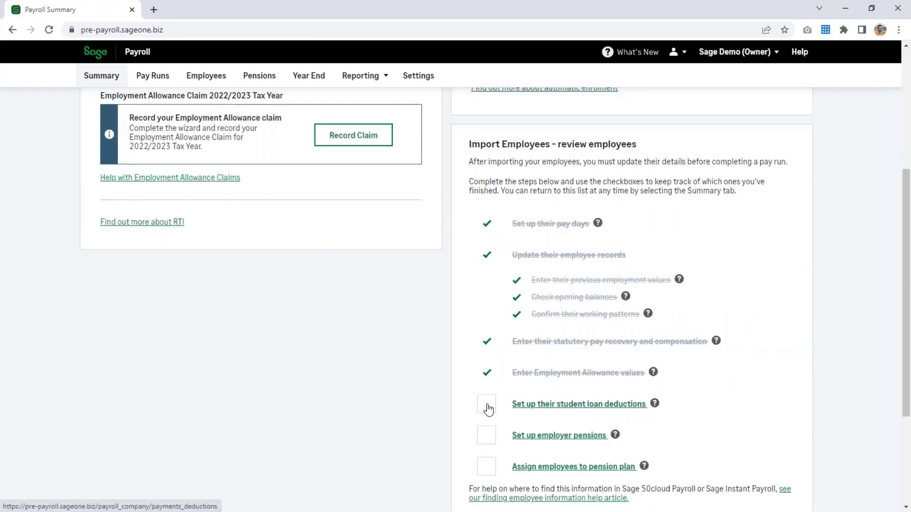
left_click(487, 405)
scroll(778, 415, "down", 1)
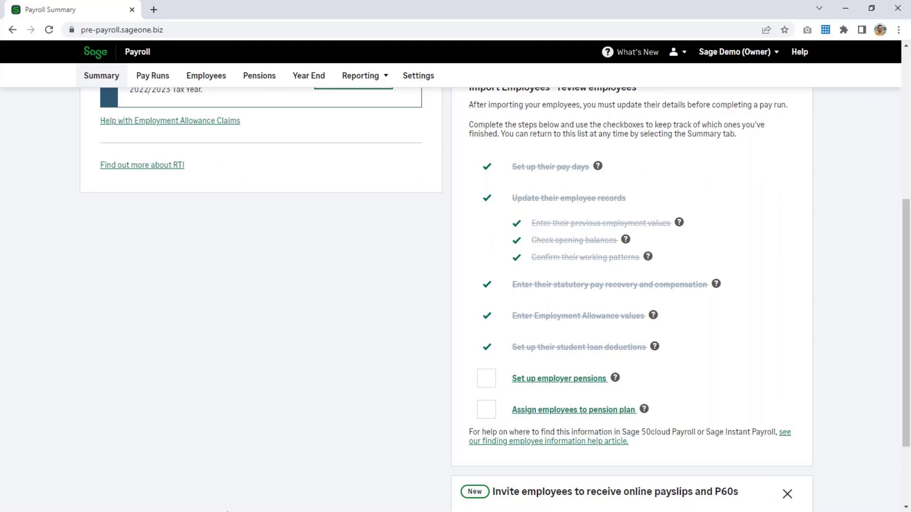
left_click(227, 511)
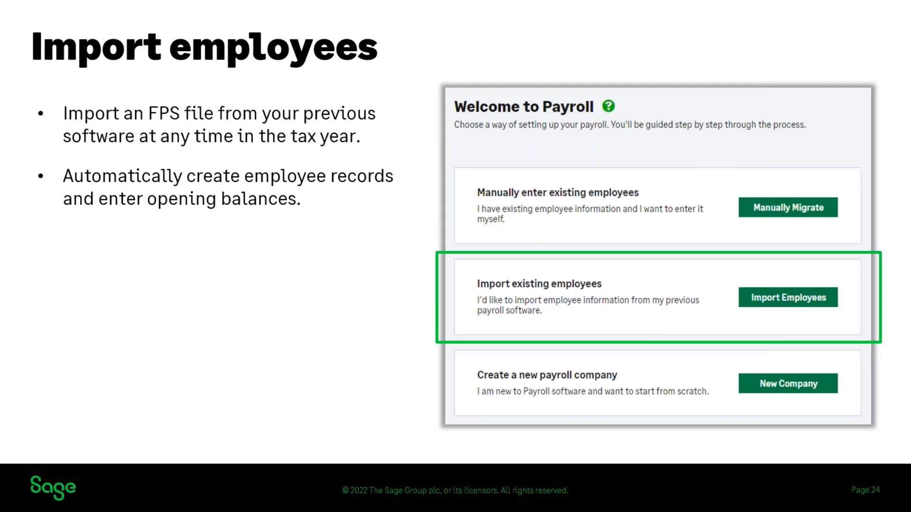
key("Right")
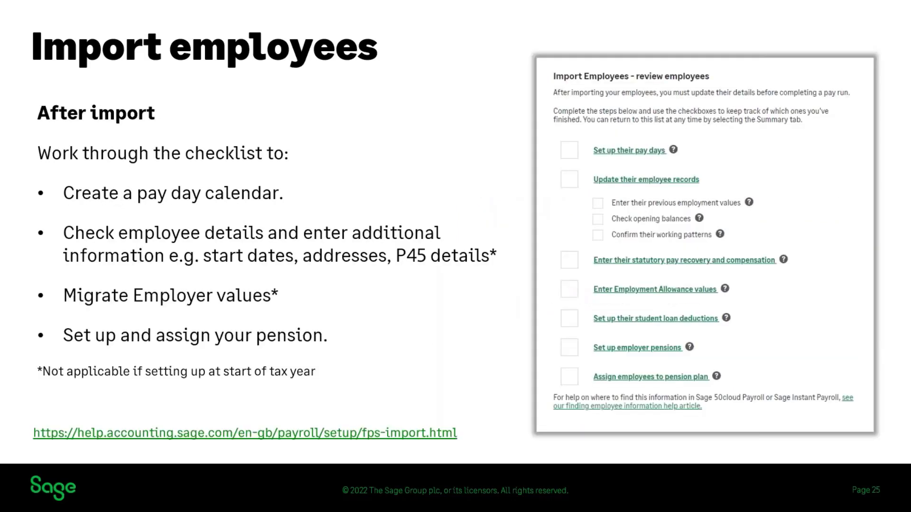
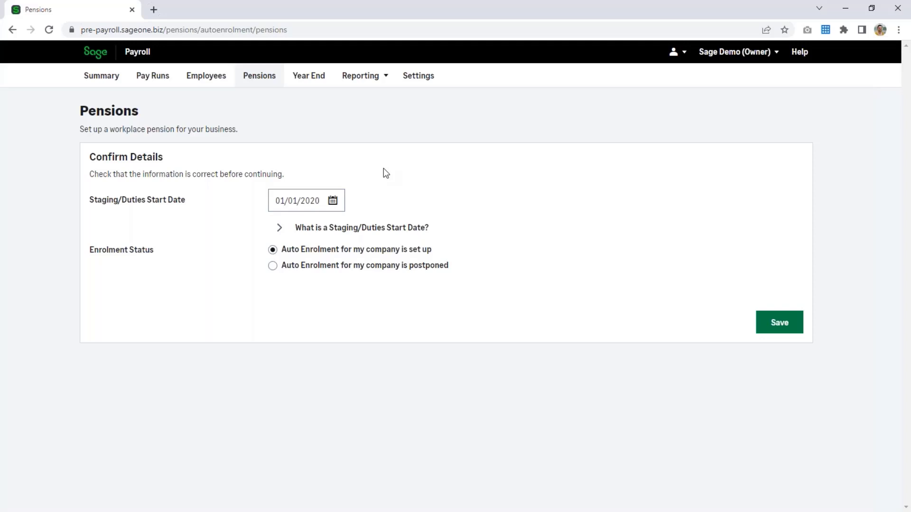
- Set the pension enrolment status to "Auto Enrolment for my company is set up", save the details and close the confirmation
left_click(386, 250)
left_click(419, 266)
left_click(416, 251)
left_click(792, 327)
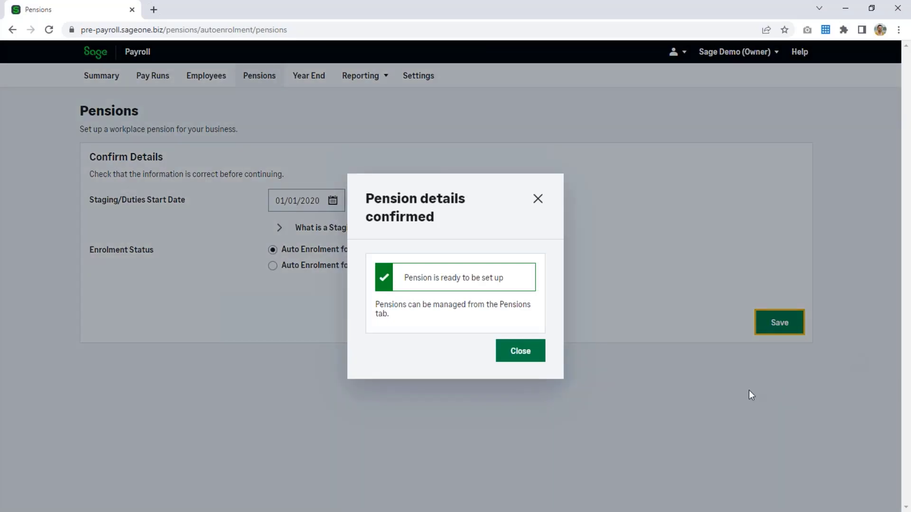
left_click(527, 355)
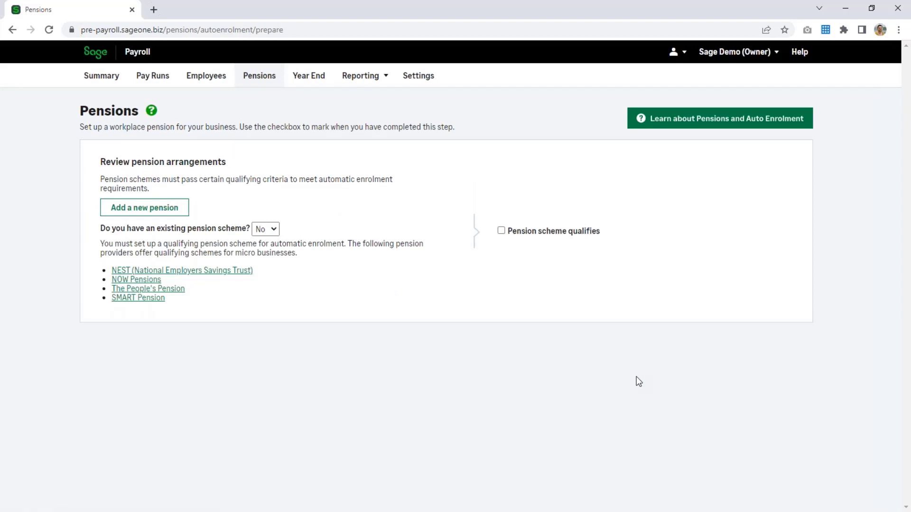
- Answer Yes to having an existing pension scheme and start adding a new pension with NEST Corporation as the provider
left_click(265, 230)
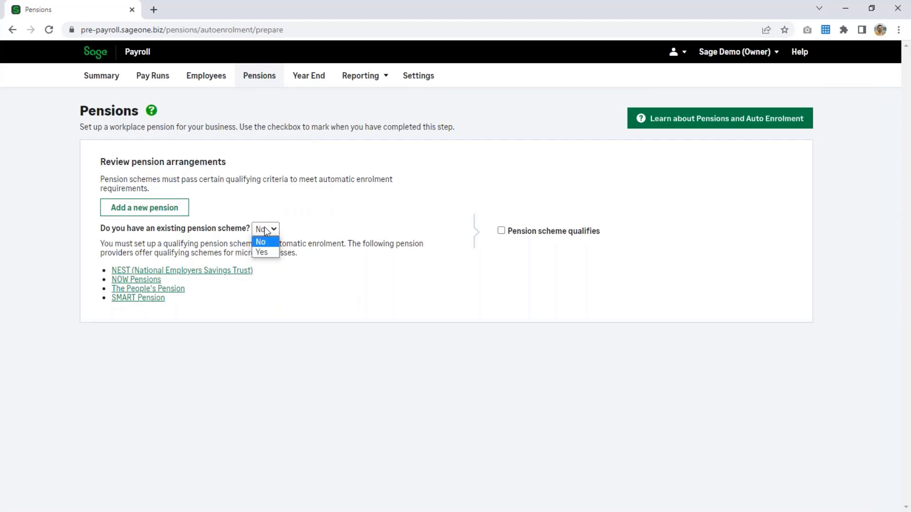
left_click(260, 251)
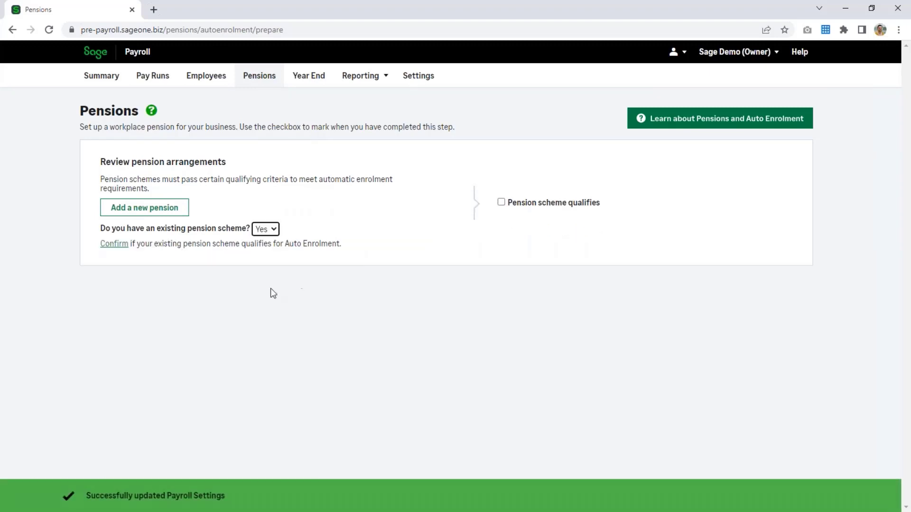
left_click(155, 212)
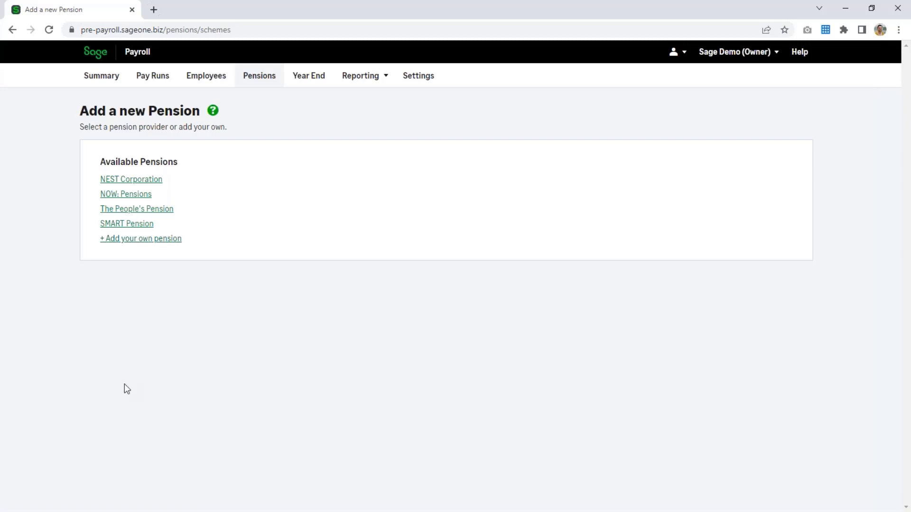
left_click(152, 184)
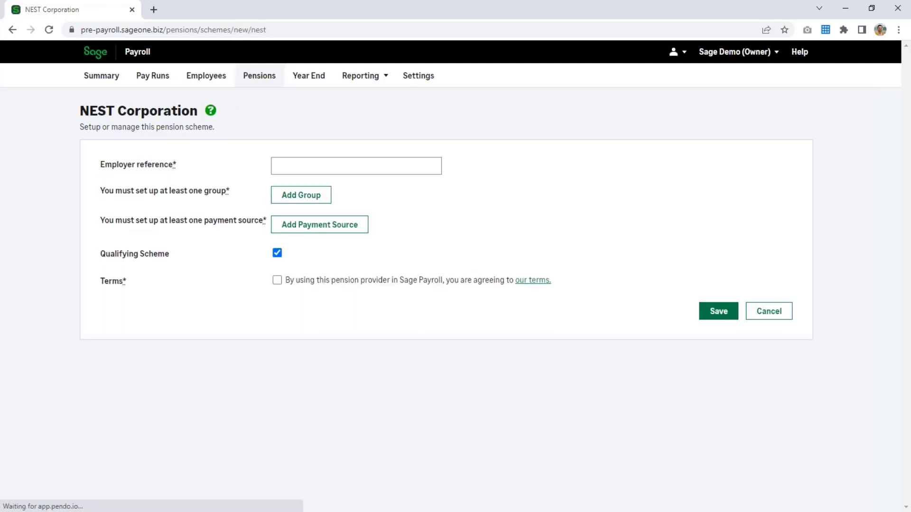
- Enter the employer reference for the NEST Corporation pension scheme
left_click(301, 165)
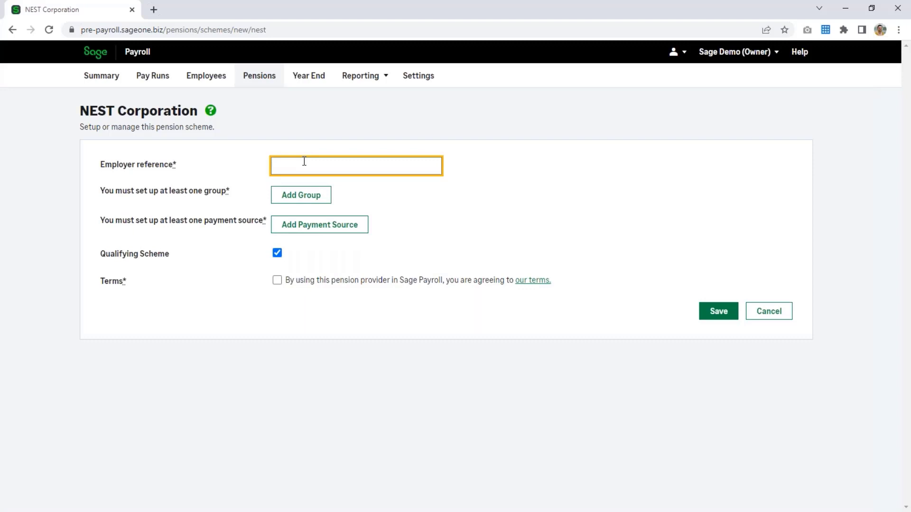
type("EMP123456789")
left_click(345, 193)
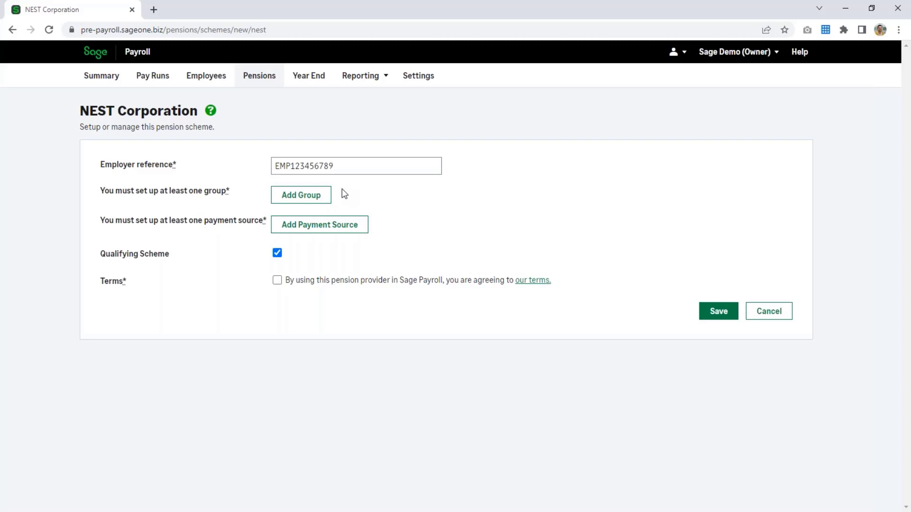
- Add a NEST pension group named "Group 1" with the contribution type set to Contribution deducted after tax
left_click(309, 195)
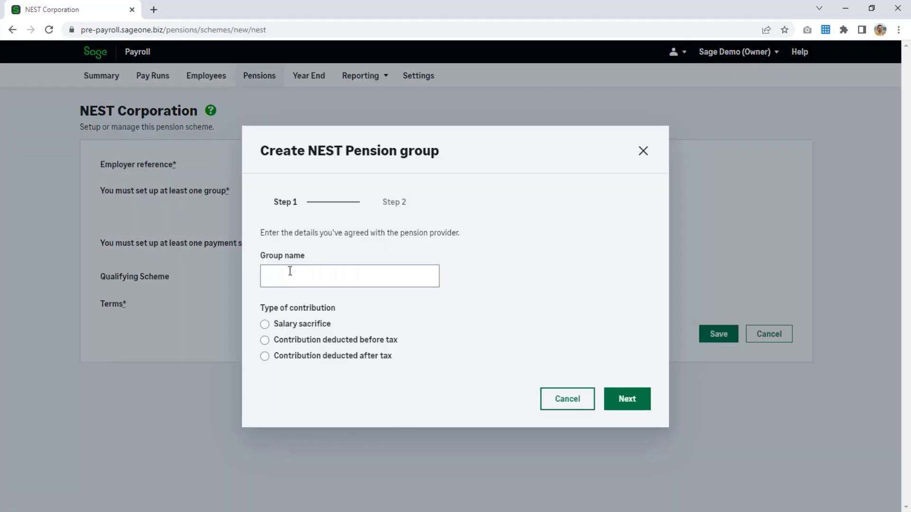
left_click(289, 271)
type("Group 1")
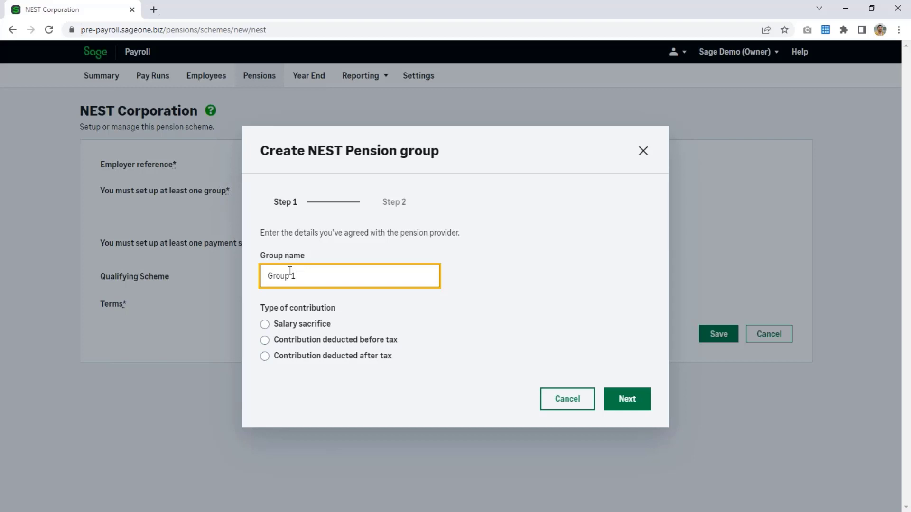
left_click(439, 327)
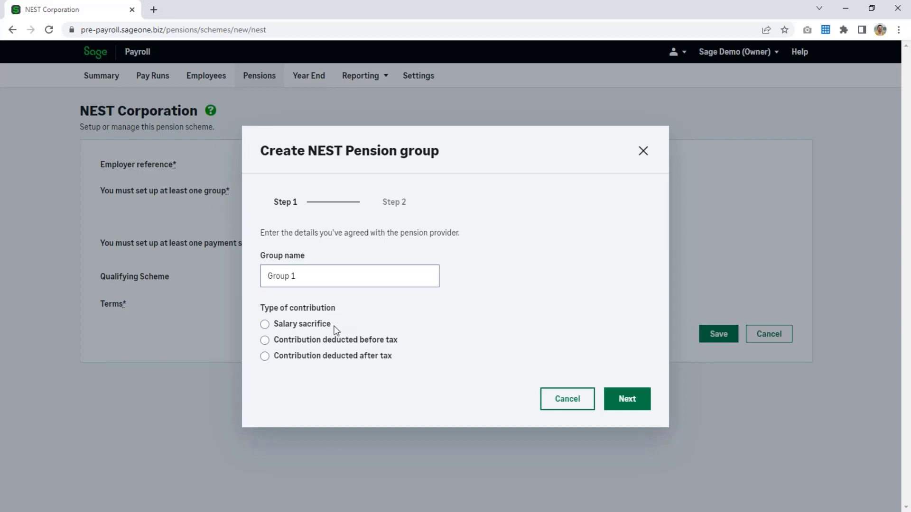
left_click(356, 346)
left_click(337, 362)
left_click(288, 362)
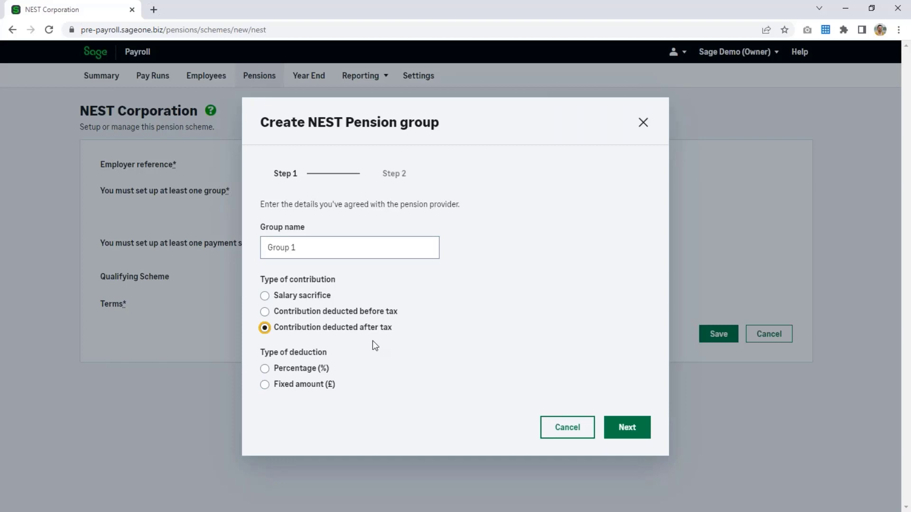
- Set the group's deduction type to Percentage with a 3% employer and 5% employee contribution, and continue to step 2
left_click(264, 368)
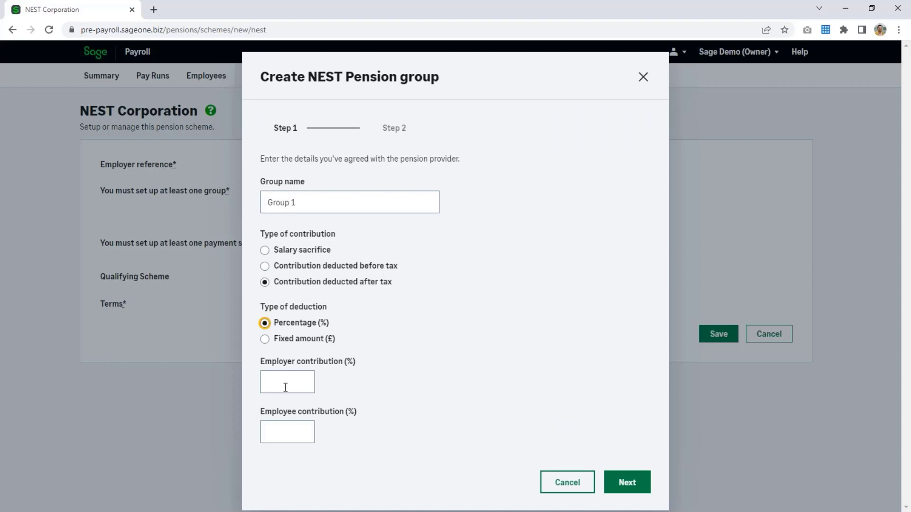
left_click(285, 388)
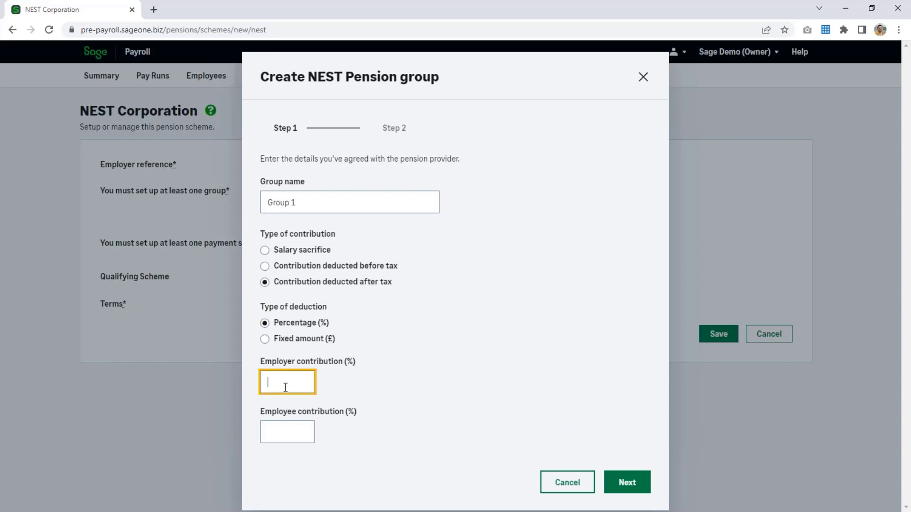
type("3")
key("Tab")
type("5")
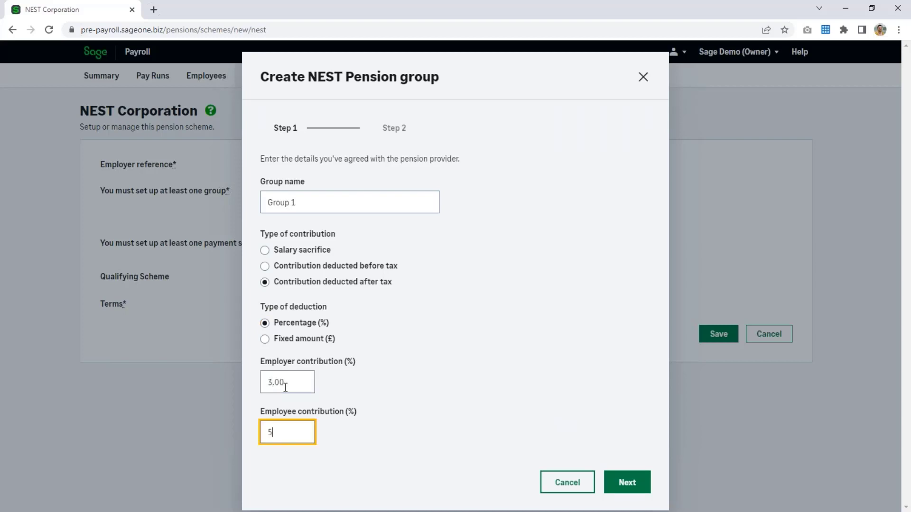
key("Tab")
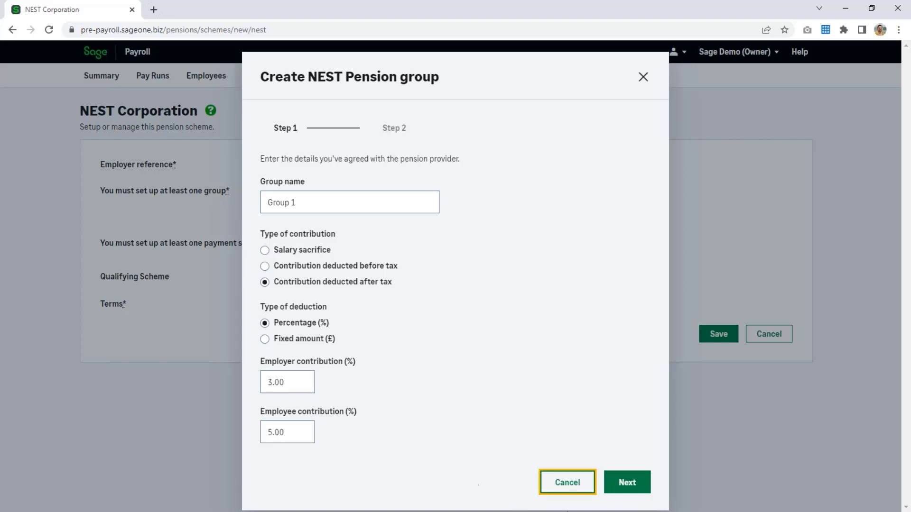
left_click(617, 484)
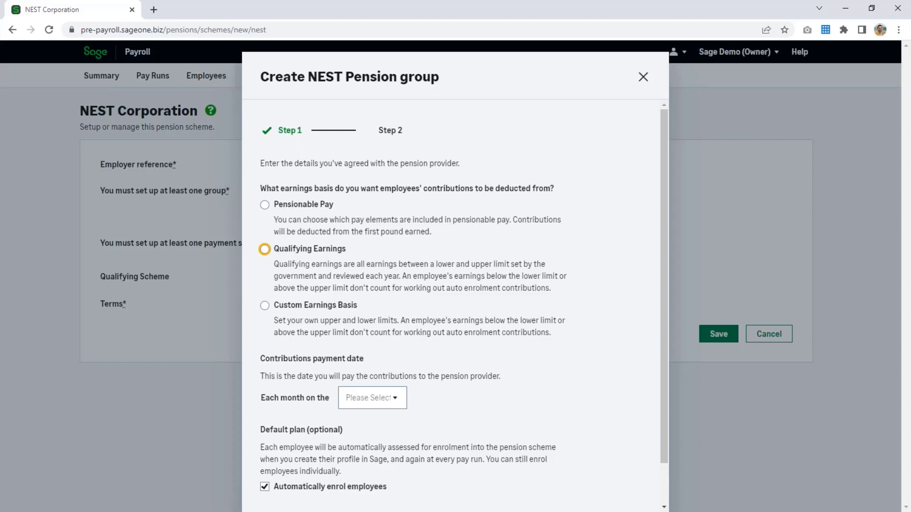
- Base the group's contributions on Qualifying Earnings, set the monthly contributions payment date to the 21st and save the group
key("space")
scroll(563, 353, "down", 1)
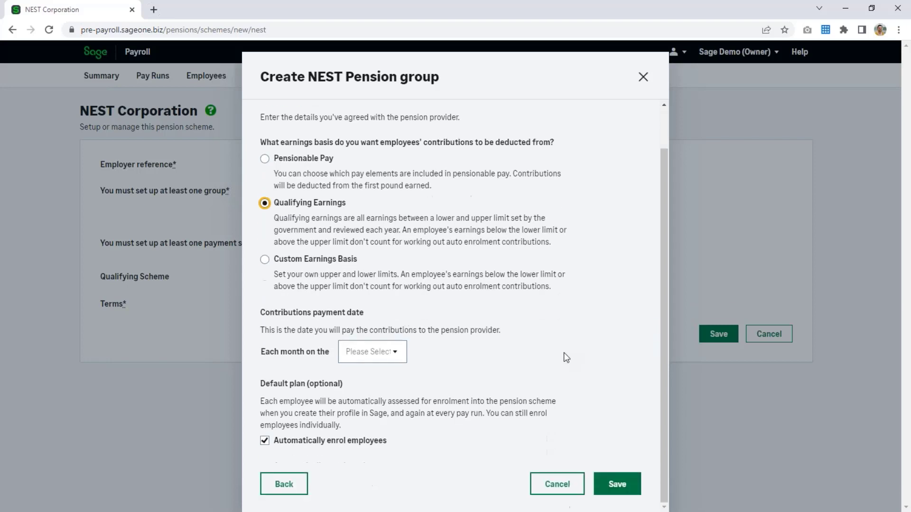
left_click(401, 356)
scroll(404, 441, "down", 8)
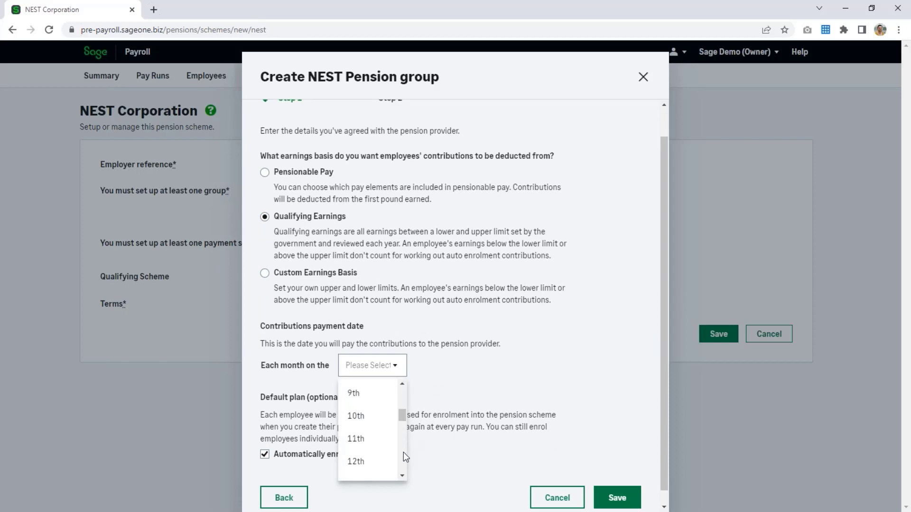
scroll(403, 446, "down", 1)
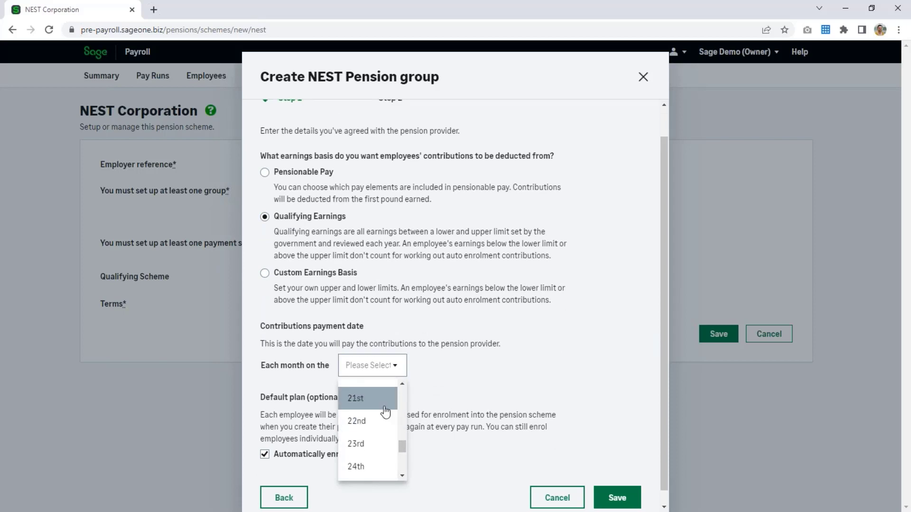
left_click(380, 398)
left_click(484, 389)
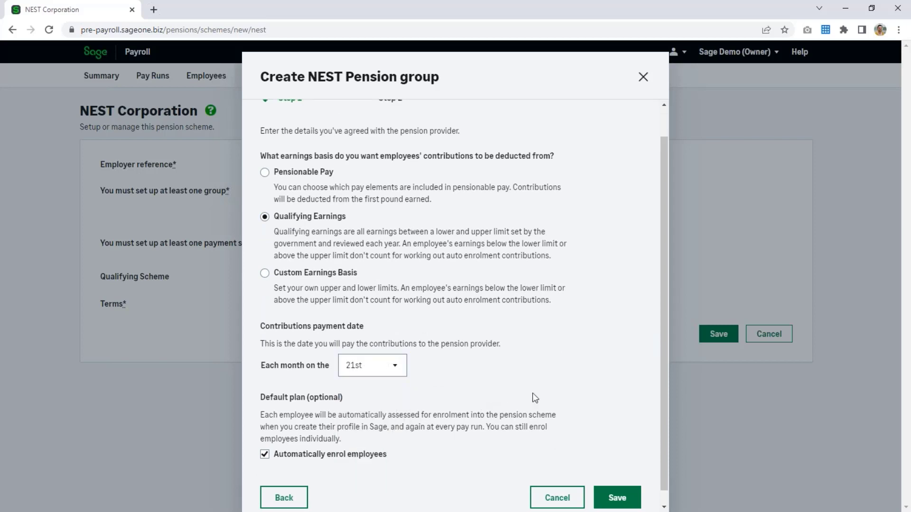
scroll(532, 398, "down", 1)
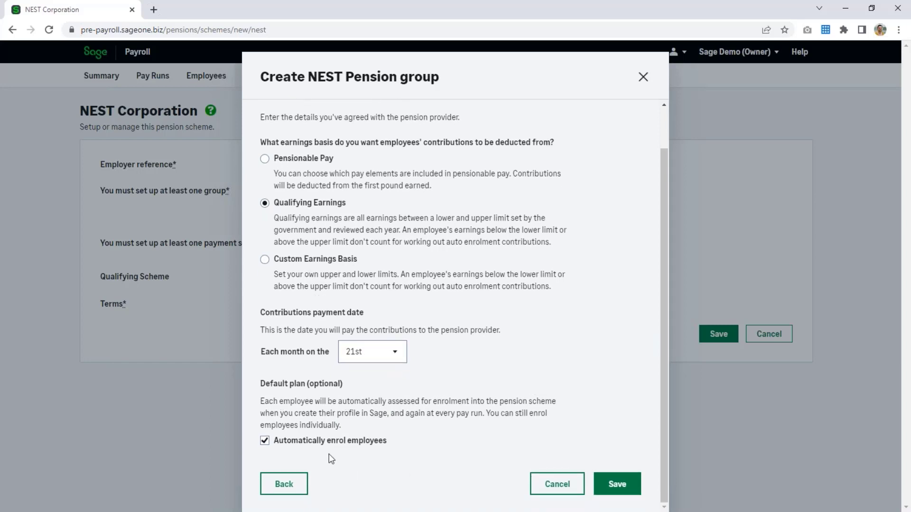
key("Tab")
left_click(427, 468)
left_click(638, 485)
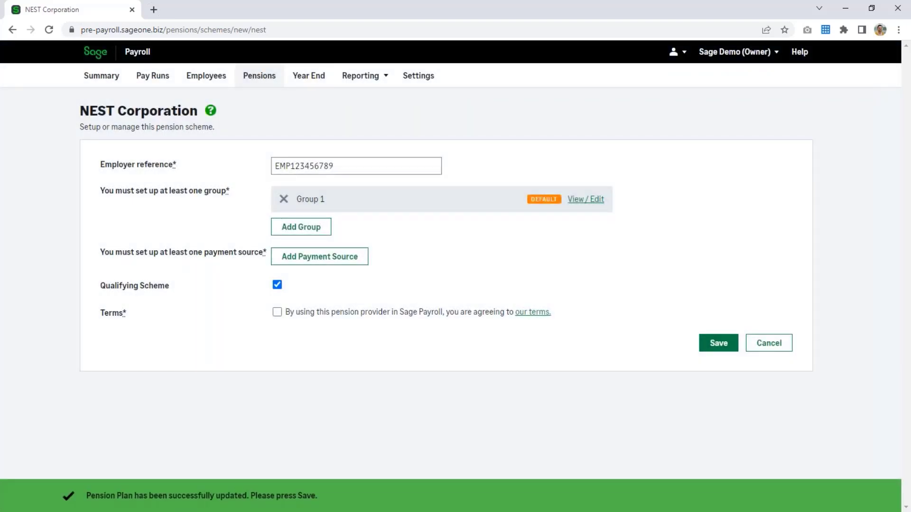
- Add a default payment source named "Source 1" to the NEST Corporation scheme
left_click(321, 262)
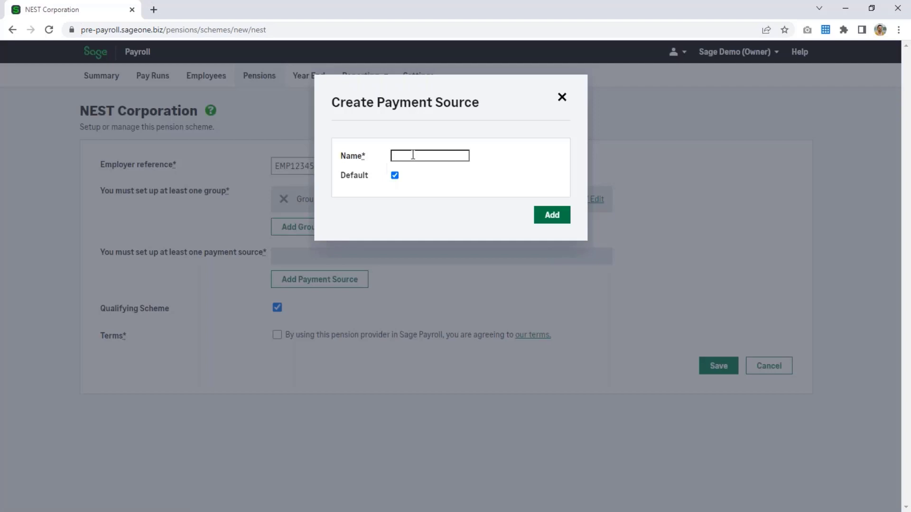
left_click(412, 155)
type("Sourc")
key("BackSpace")
key("BackSpace")
type("urce 1")
left_click(558, 221)
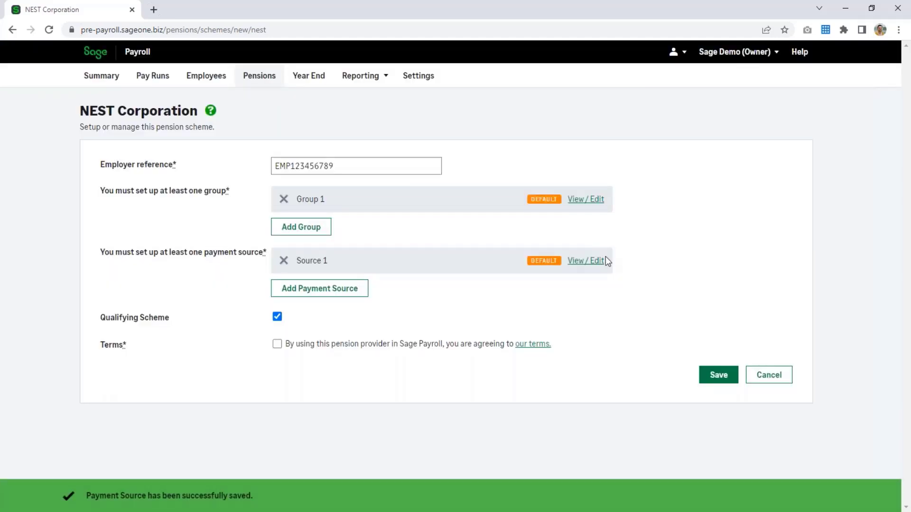
- Accept the pension provider terms, save the NEST Corporation scheme and mark that the pension scheme qualifies
left_click(276, 344)
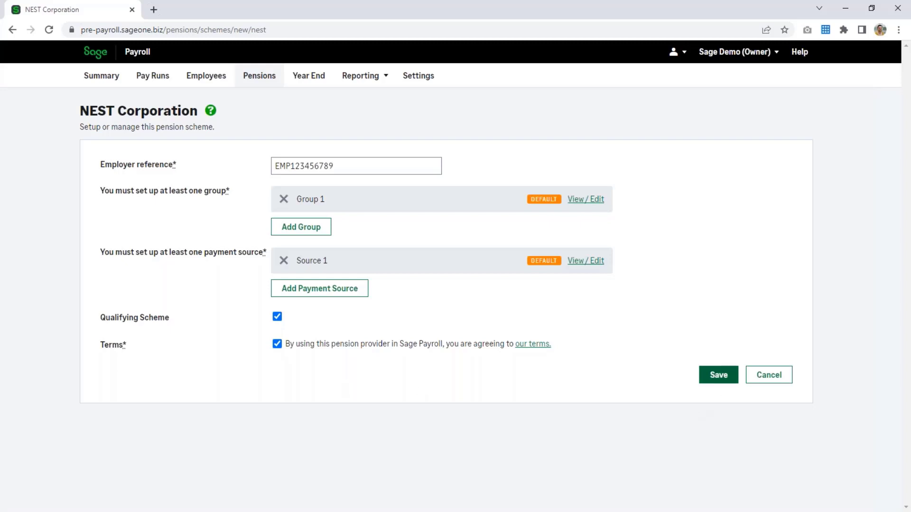
left_click(718, 376)
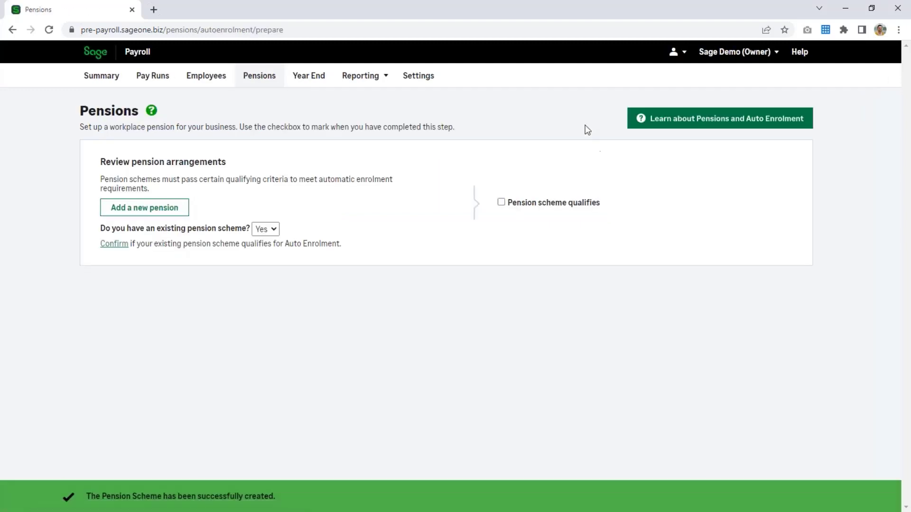
left_click(501, 202)
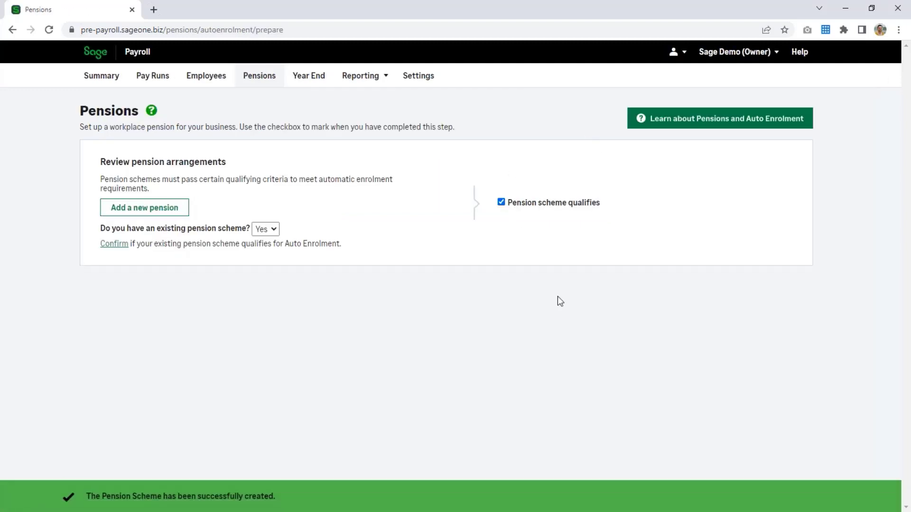
- Check the pensions overview and mark the "Set up employer pensions" task as complete in the payroll summary's import review checklist
left_click(264, 83)
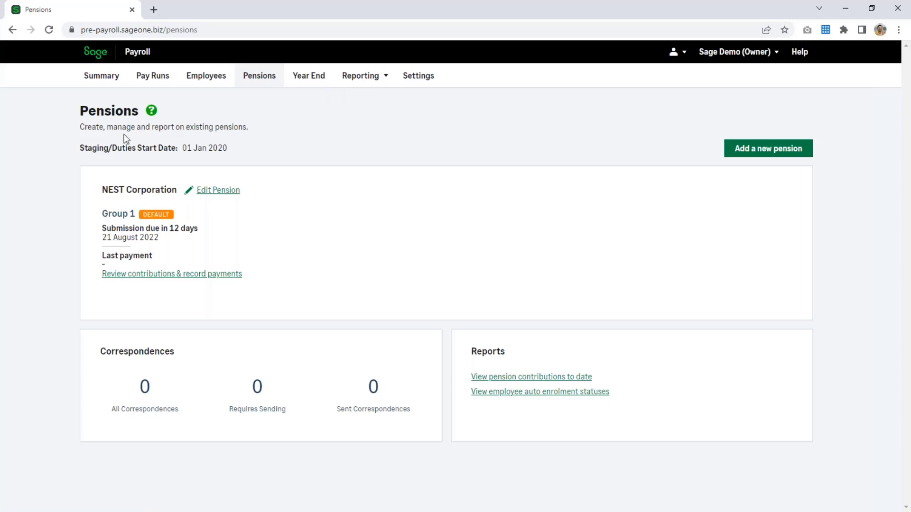
left_click(101, 75)
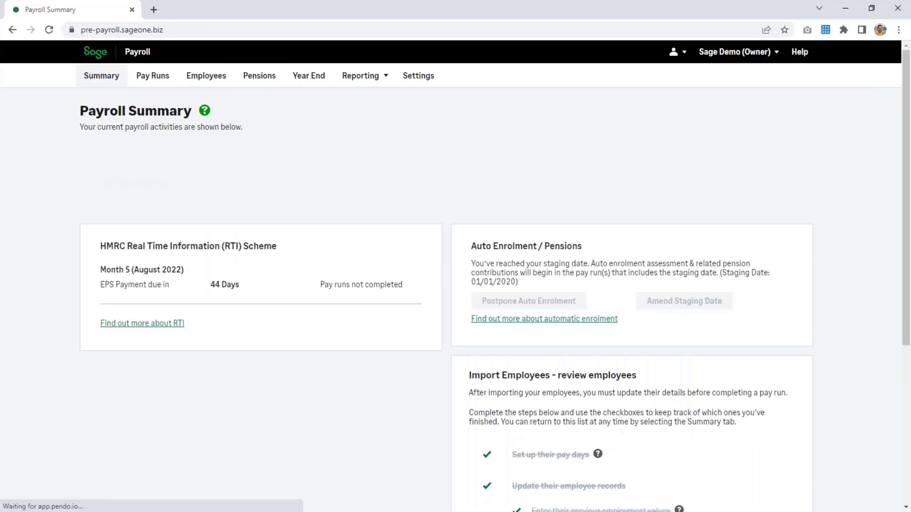
scroll(474, 351, "down", 5)
left_click(483, 420)
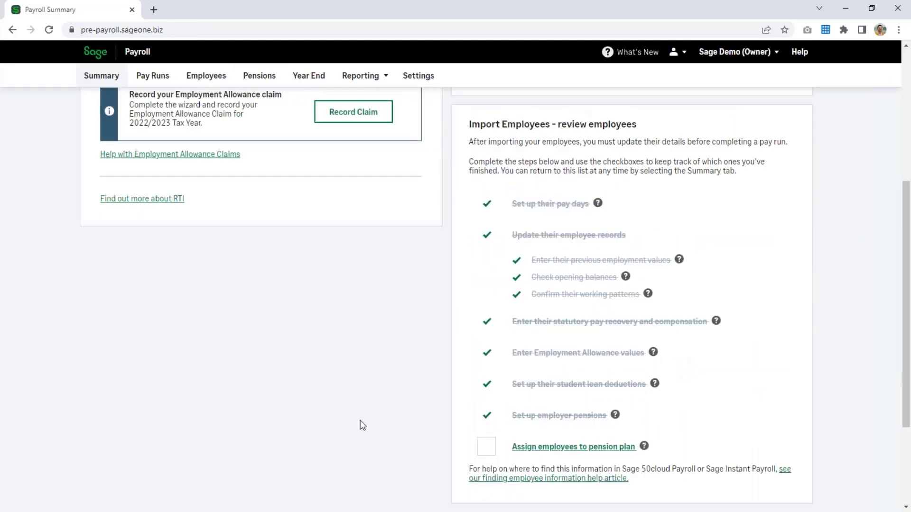
- Follow the "Assign employees to pension plan" task and open Employee One's workplace pension details for editing
scroll(360, 420, "down", 1)
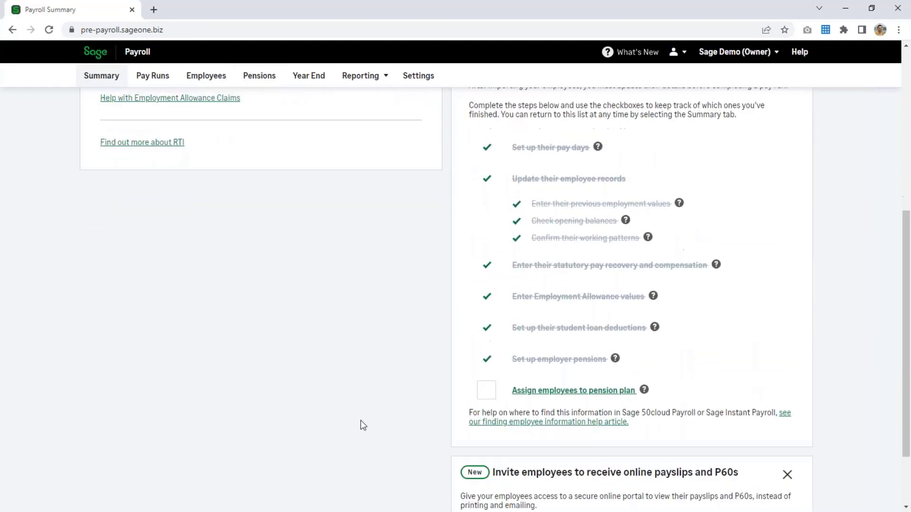
left_click(604, 390)
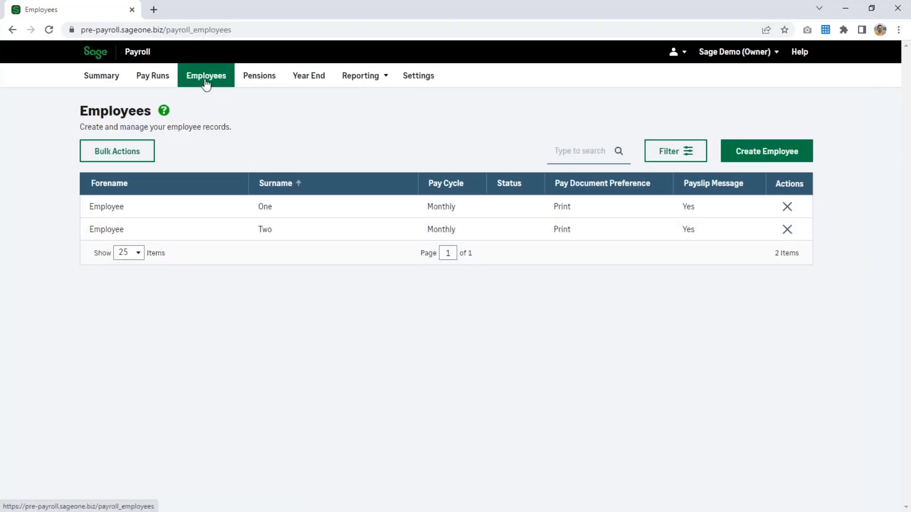
left_click(352, 211)
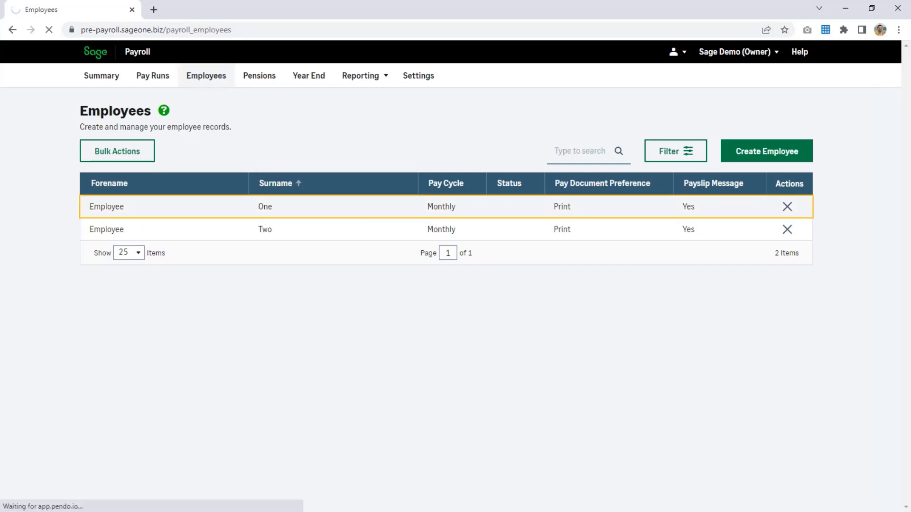
left_click(558, 159)
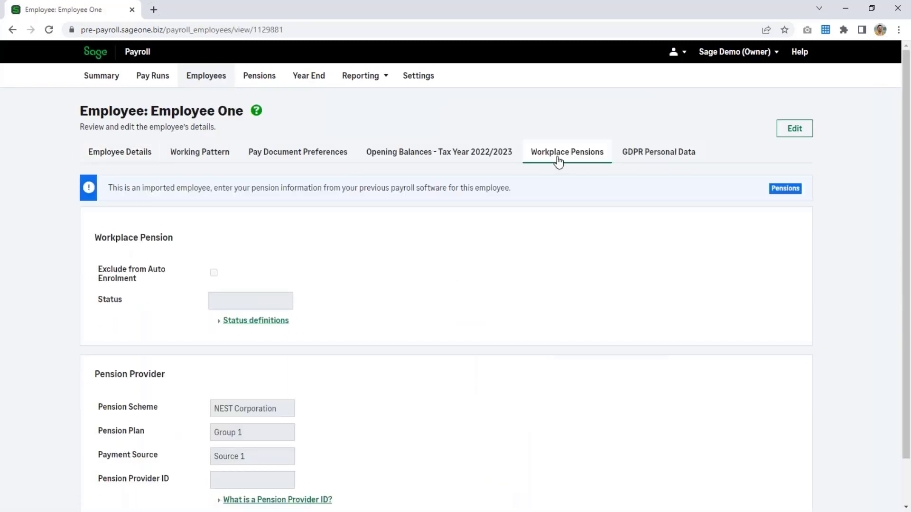
left_click(792, 133)
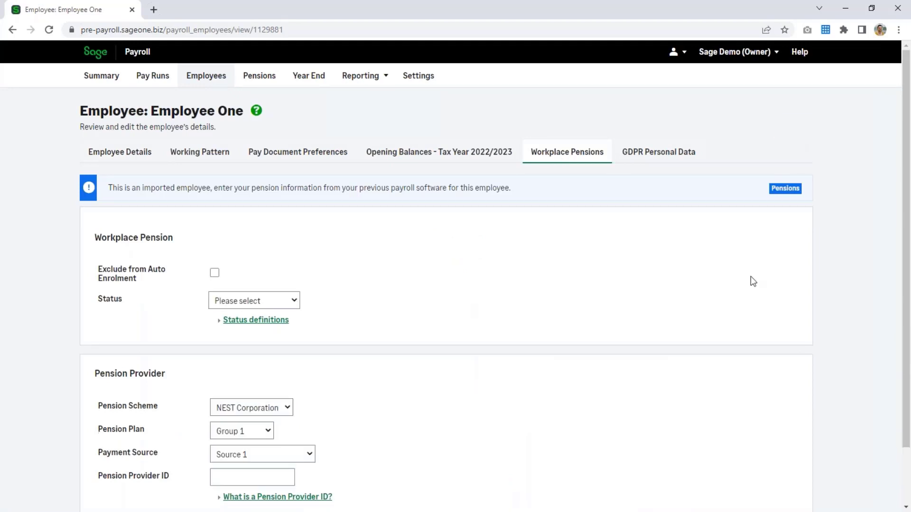
- Set Employee One's workplace pension status to Enrolled with an enrolled date of 01/01/2020 and save the record
left_click(294, 301)
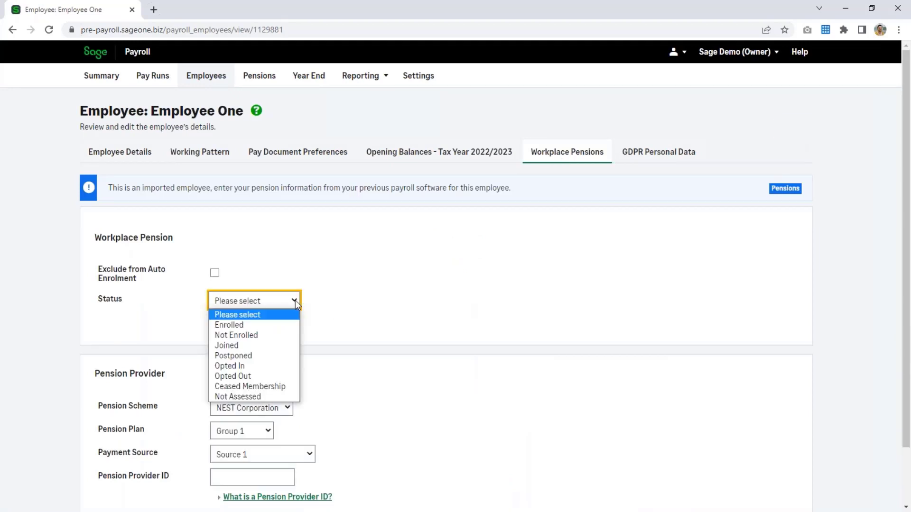
left_click(278, 324)
left_click(219, 337)
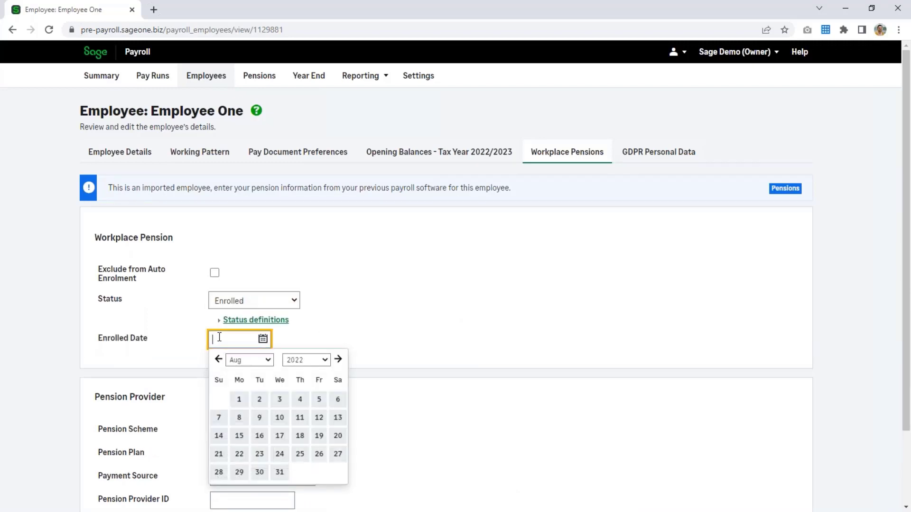
type("01/01/20")
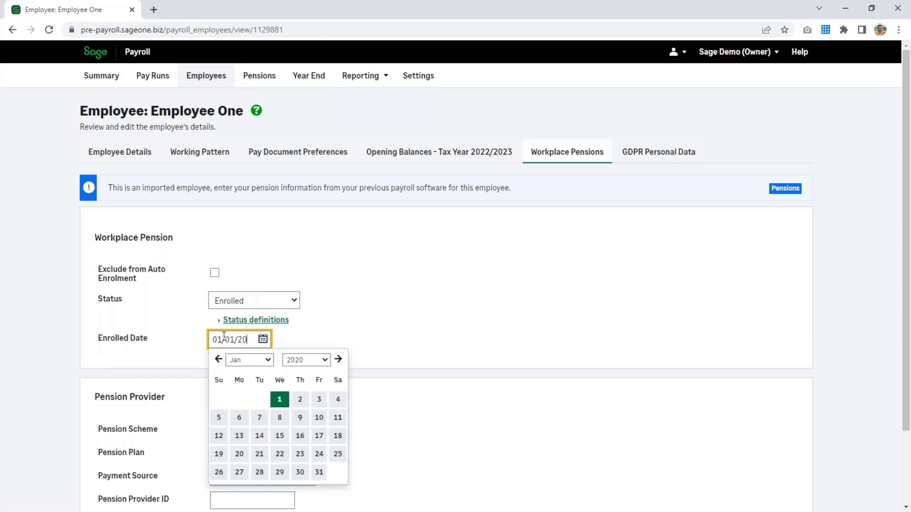
type("20")
left_click(401, 317)
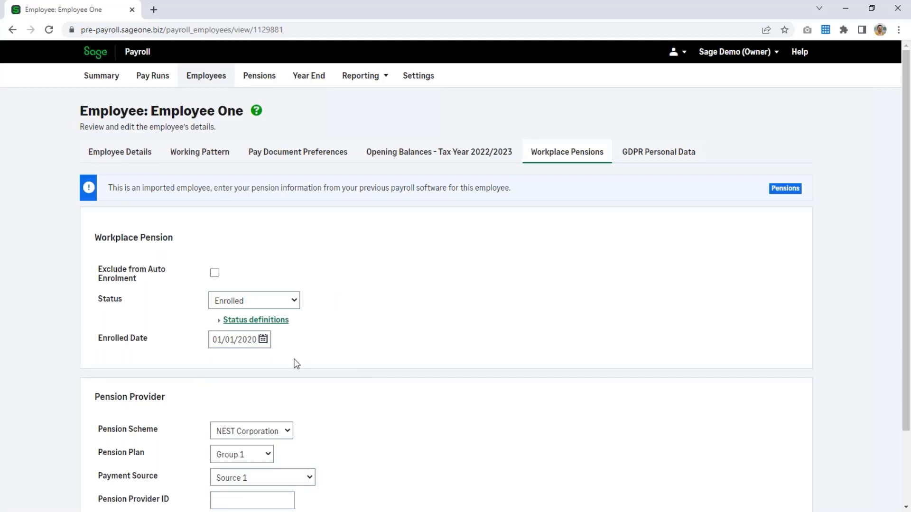
scroll(295, 363, "down", 1)
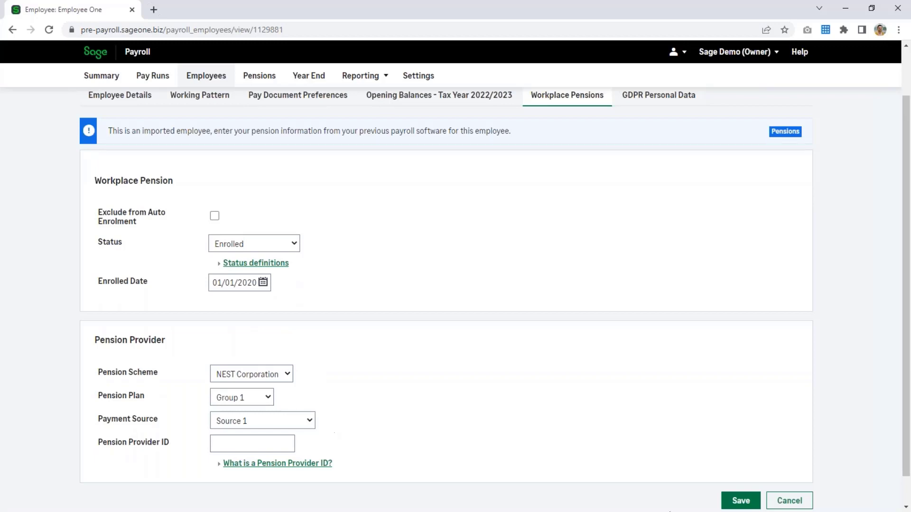
left_click(733, 502)
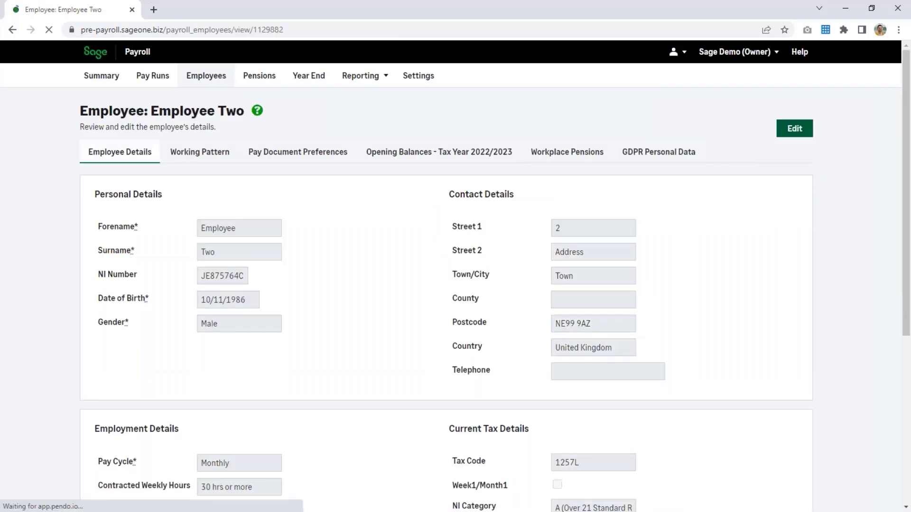
- Set Employee Two's workplace pension status to Opted Out with an opted out date of 01/02/2020 and save the record
left_click(579, 156)
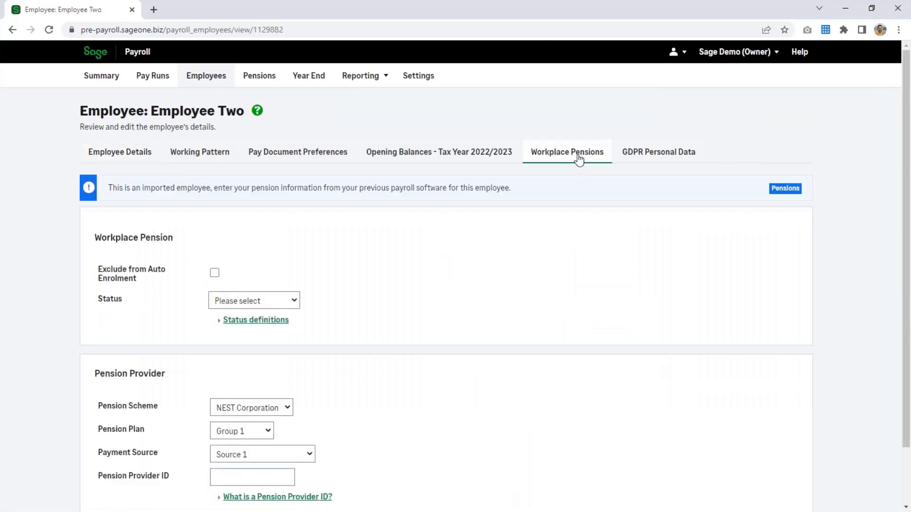
scroll(578, 159, "down", 2)
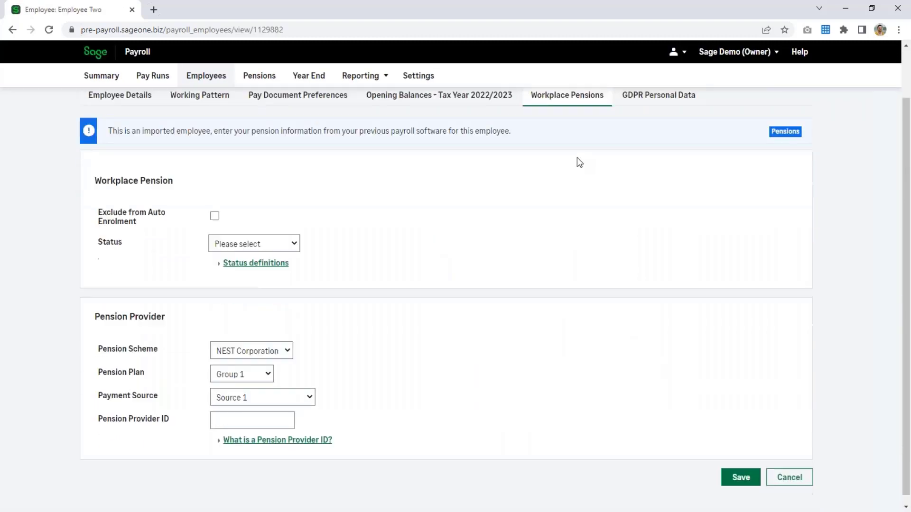
left_click(282, 247)
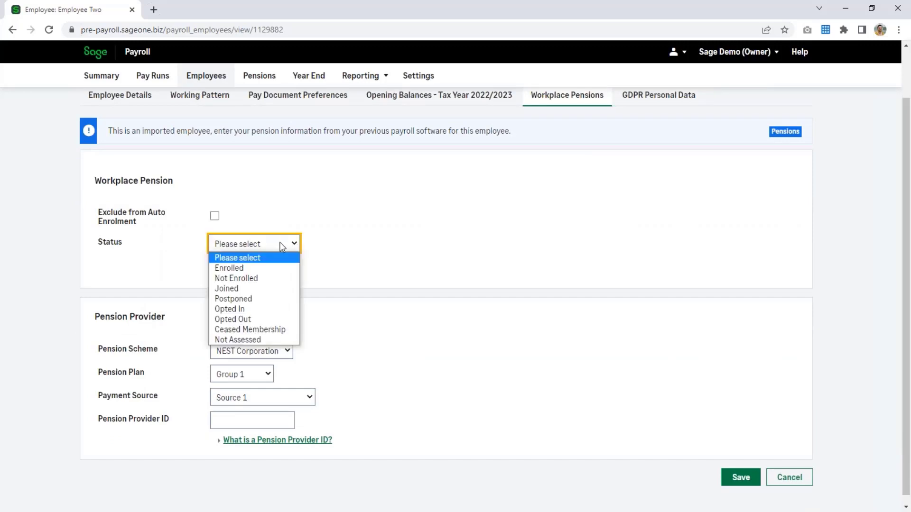
left_click(268, 320)
left_click(223, 285)
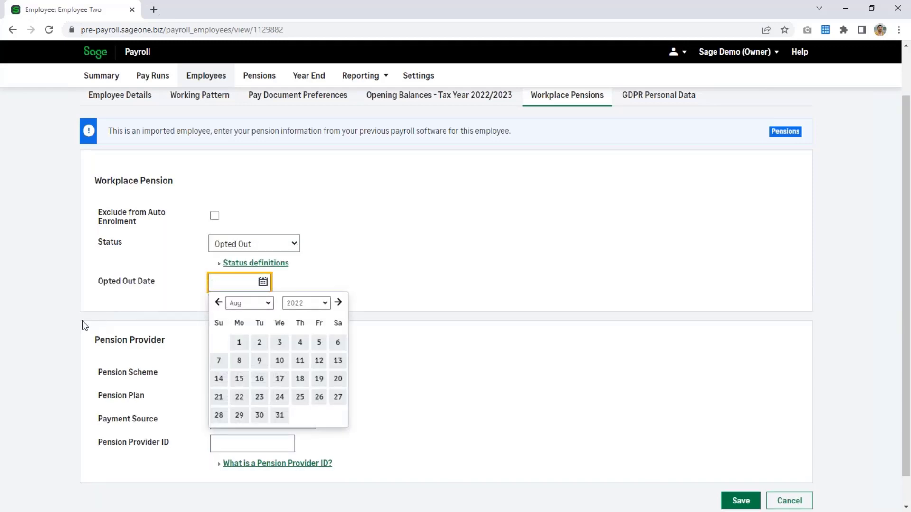
type("01/02/2020")
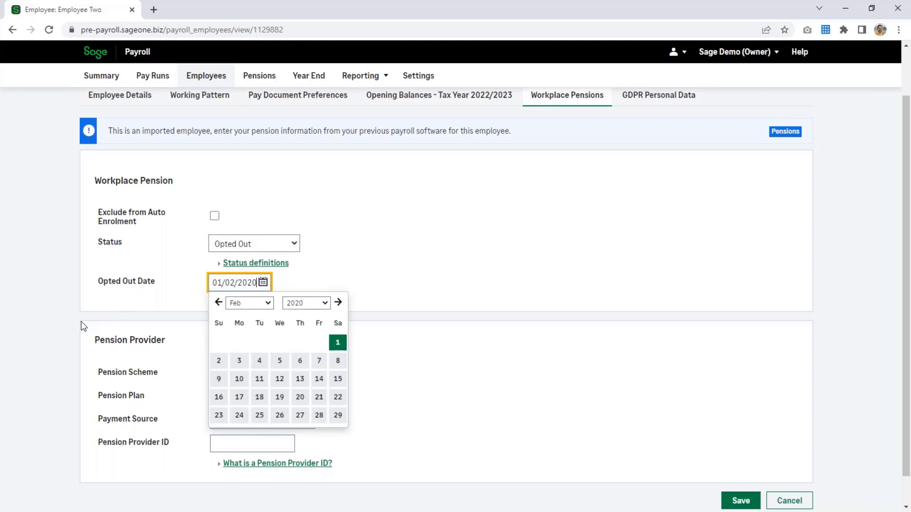
left_click(408, 288)
left_click(740, 500)
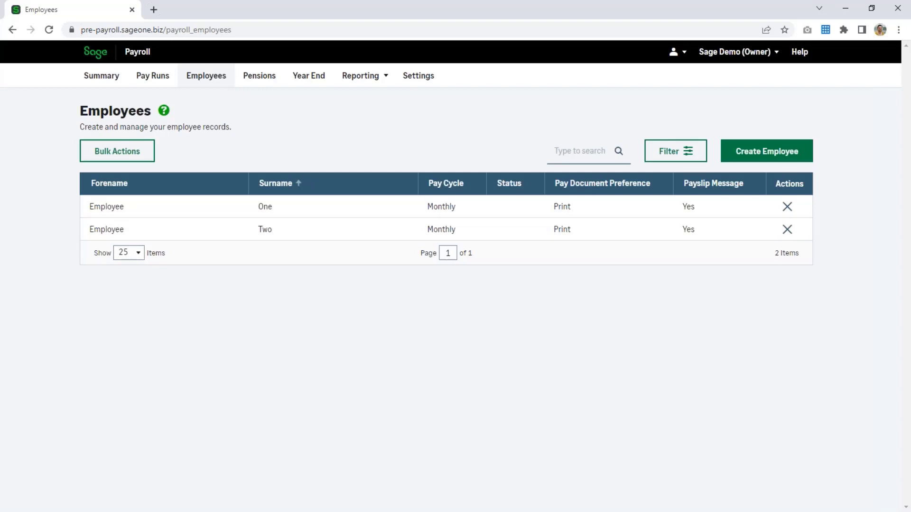
- Mark the "Assign employees to pension plan" task as complete in the payroll summary's import review checklist
left_click(116, 77)
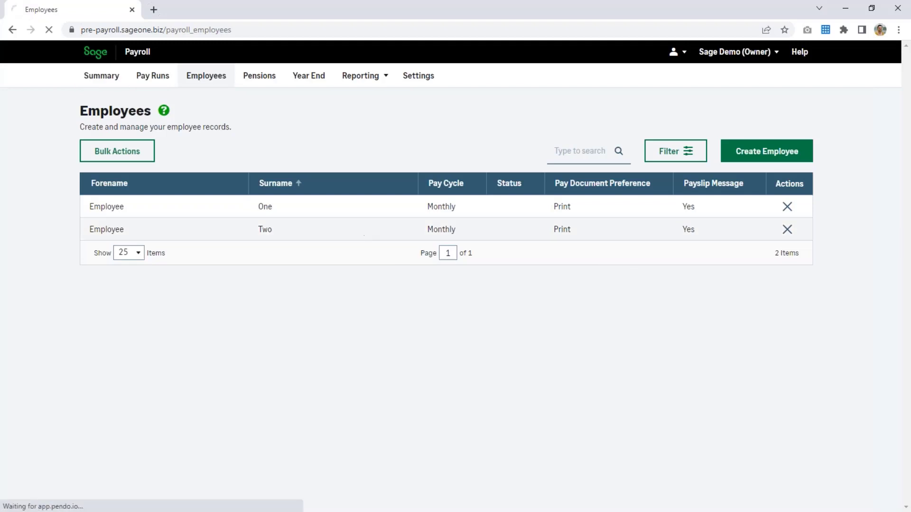
scroll(480, 291, "down", 5)
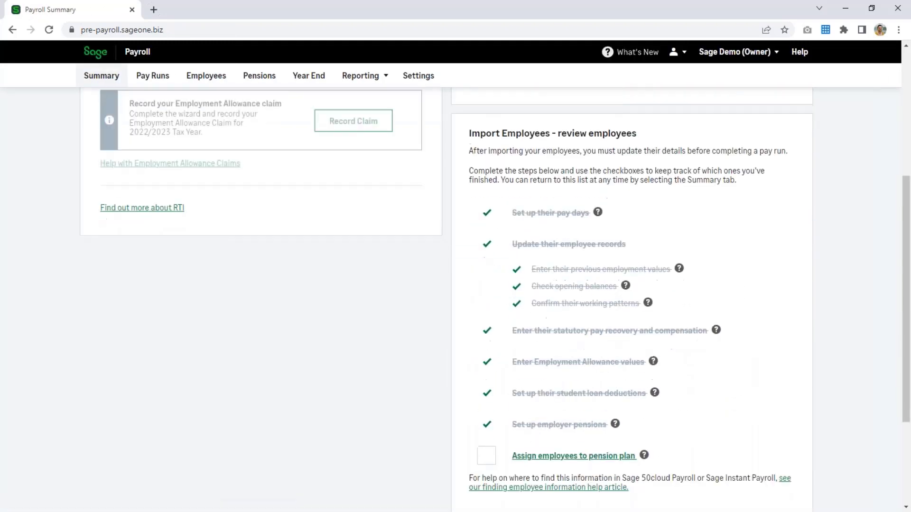
scroll(487, 306, "down", 3)
left_click(487, 306)
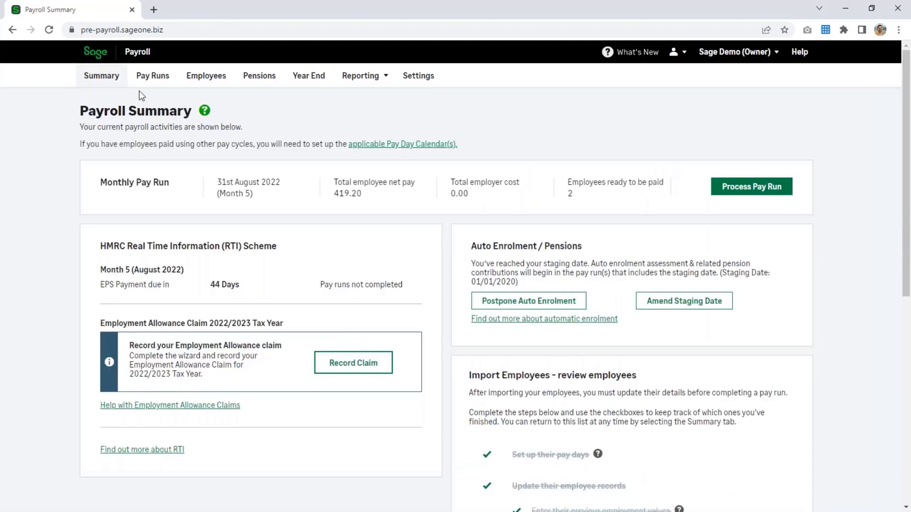
left_click(125, 85)
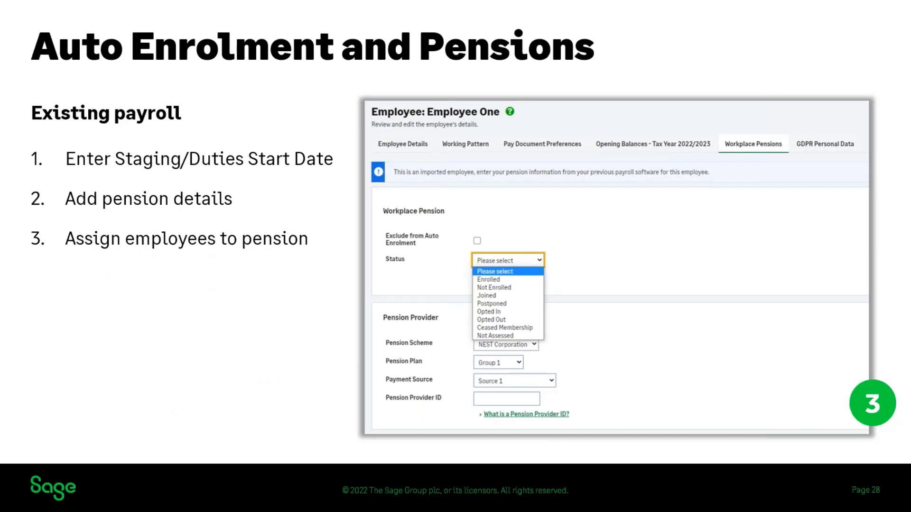
key("Right")
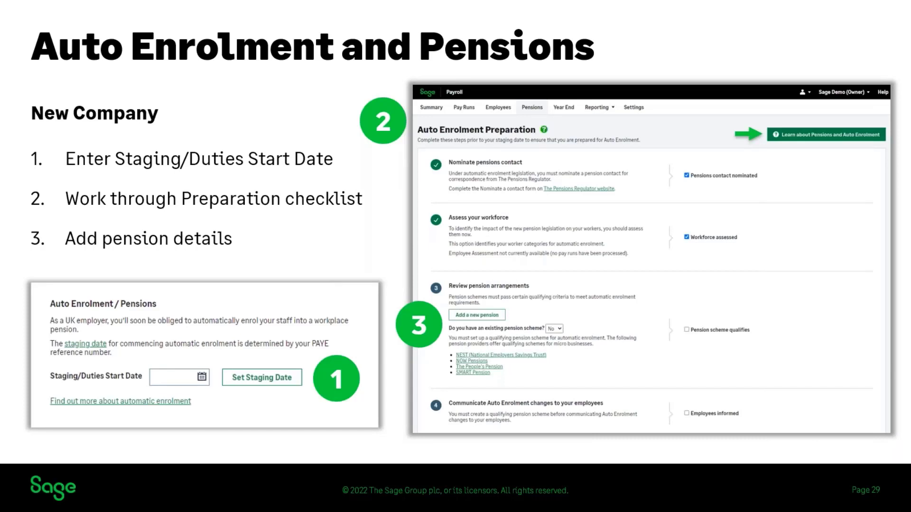